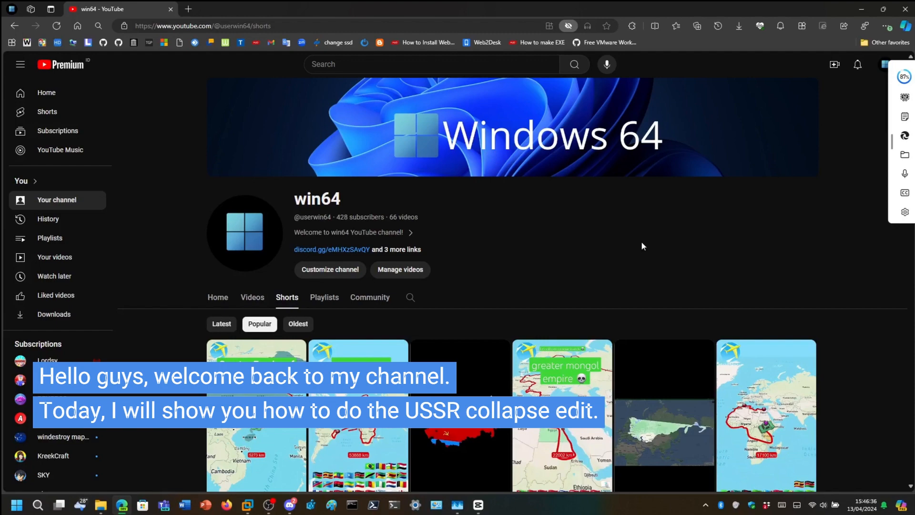
Open the channel's "500 subs: qna" Short and read the comment asking for a USSR collapse edit tutorial
{"action": "scroll", "coordinate": [641, 245], "scroll_direction": "down", "scroll_amount": 9}
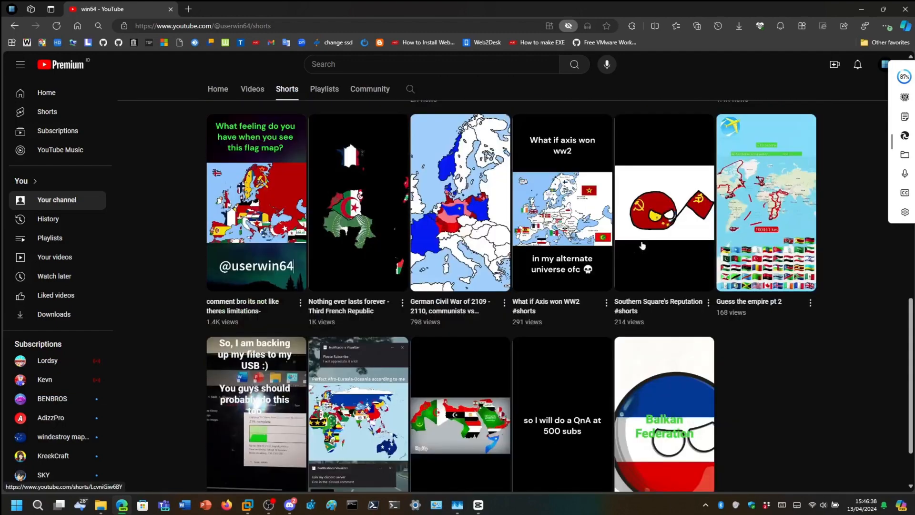
{"action": "scroll", "coordinate": [642, 246], "scroll_direction": "down", "scroll_amount": 1}
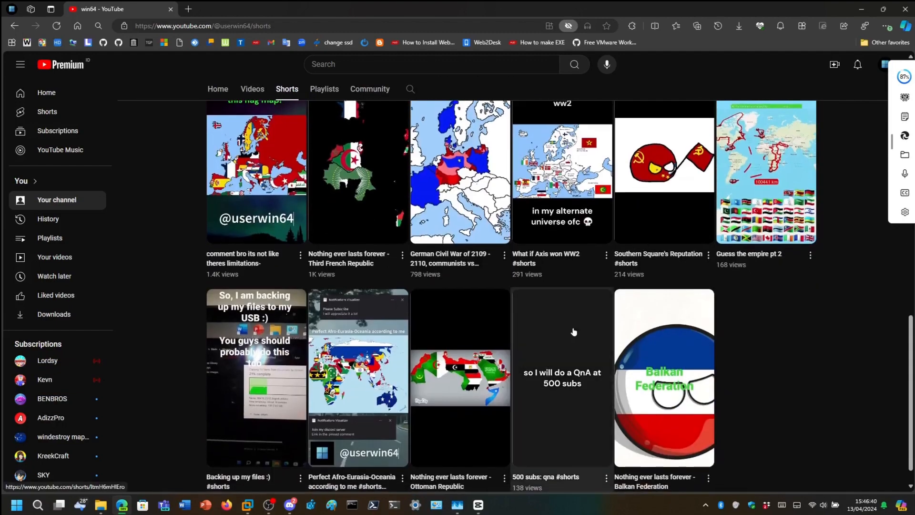
{"action": "left_click", "coordinate": [573, 332]}
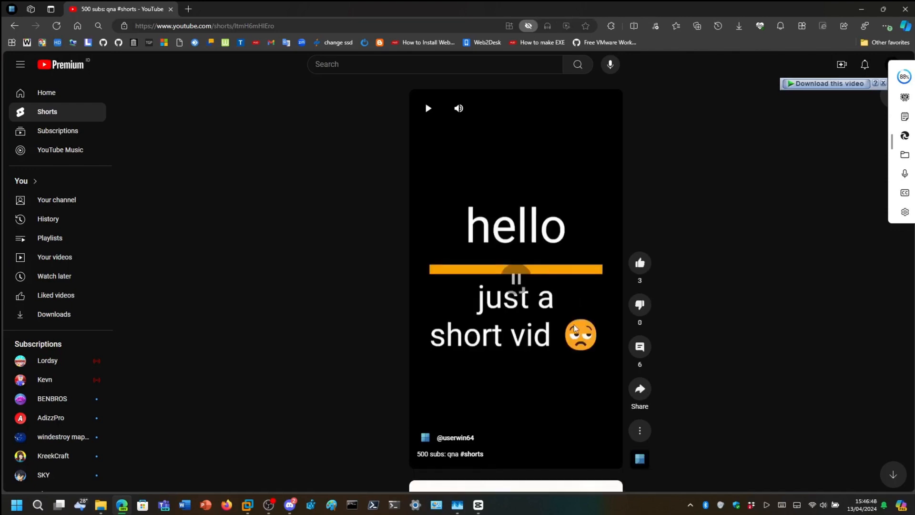
{"action": "left_click", "coordinate": [644, 353]}
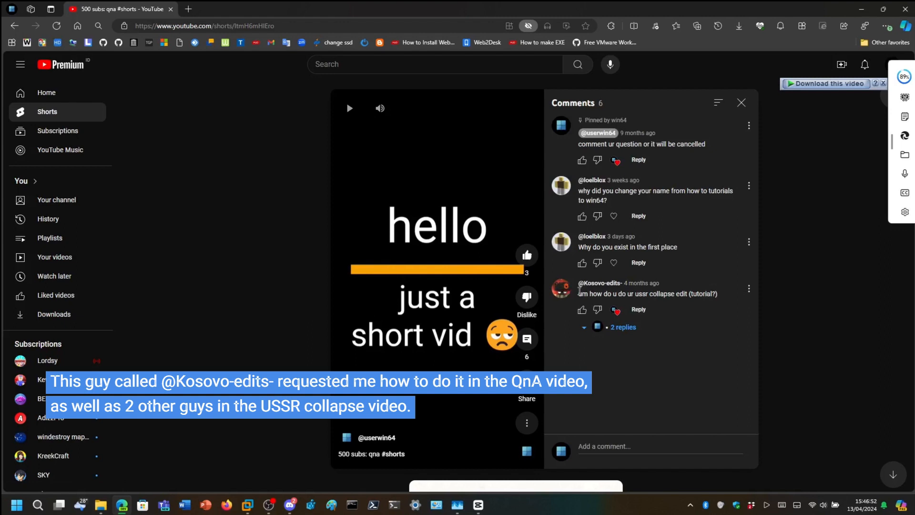
{"action": "left_click_drag", "start_coordinate": [721, 293], "coordinate": [578, 294]}
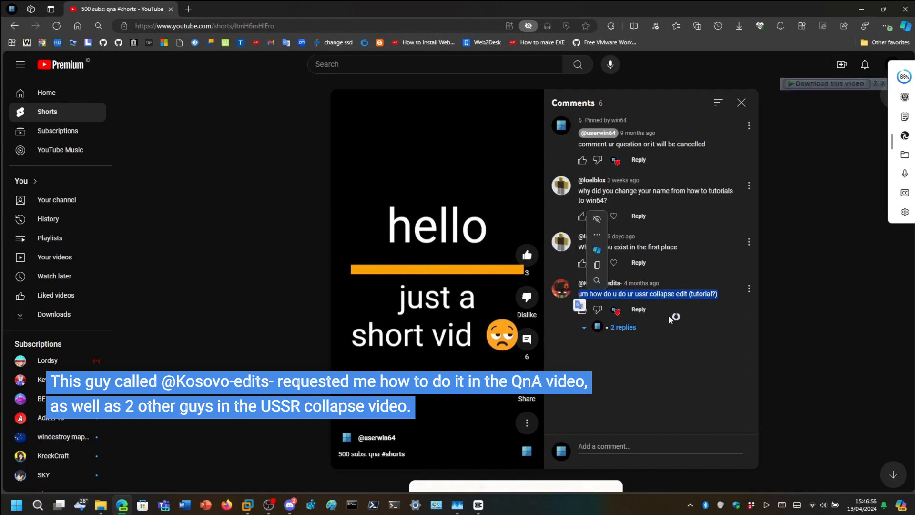
{"action": "left_click", "coordinate": [663, 376]}
Open the "collapse of soviet union" Short from the channel's popular Shorts and view the replies to its pinned comment
{"action": "left_click", "coordinate": [15, 26]}
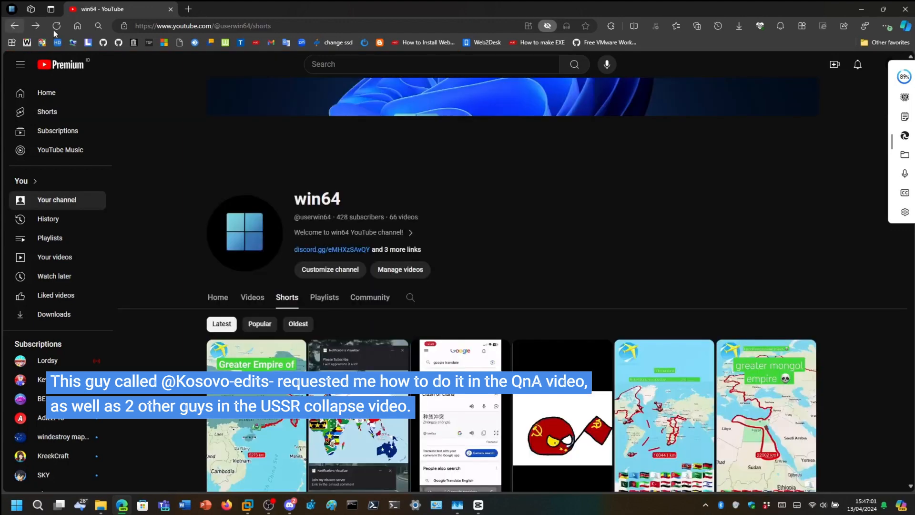
{"action": "scroll", "coordinate": [472, 243], "scroll_direction": "down", "scroll_amount": 3}
{"action": "left_click", "coordinate": [261, 180]}
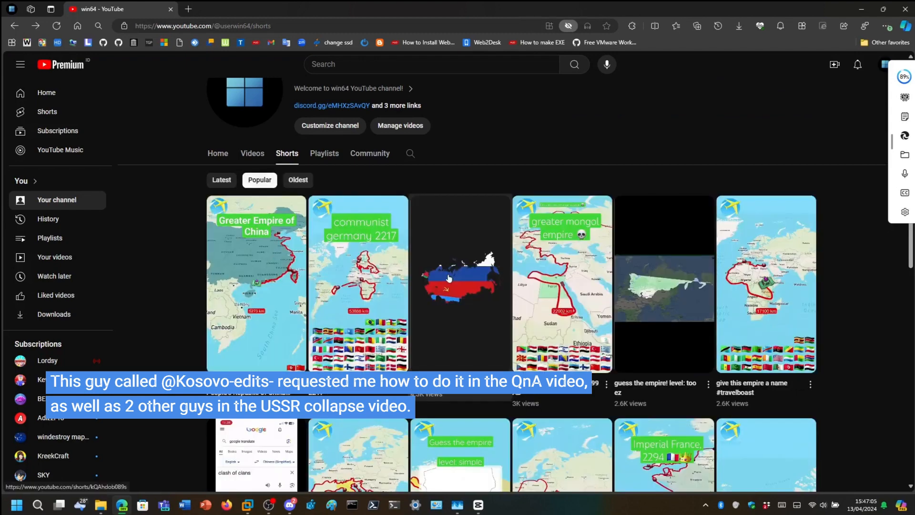
{"action": "left_click", "coordinate": [448, 278]}
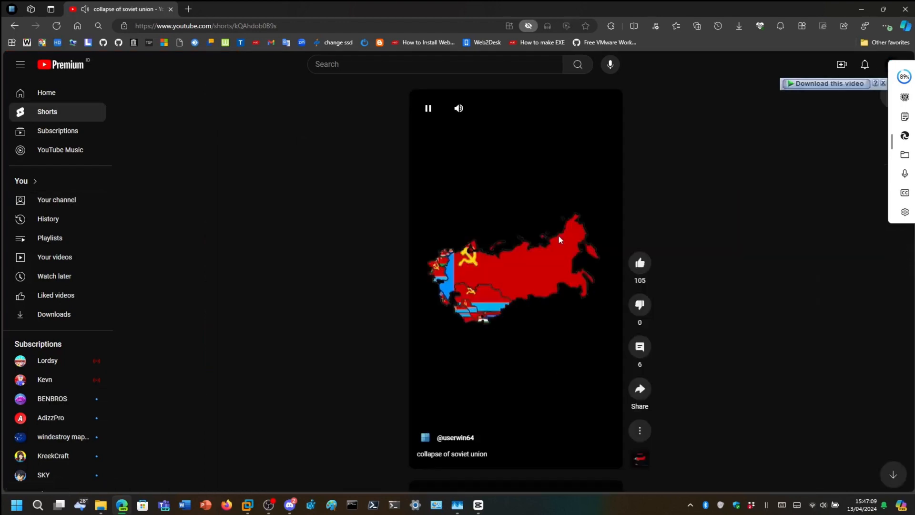
{"action": "left_click", "coordinate": [639, 347]}
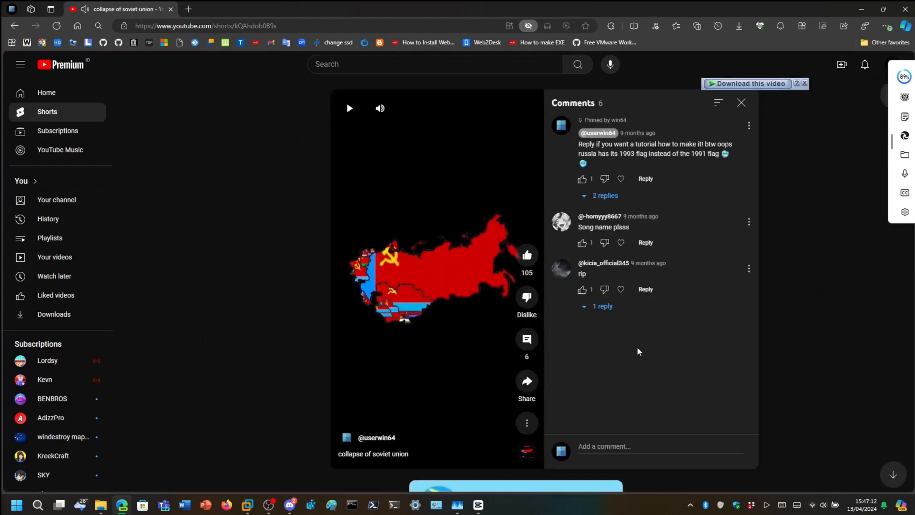
{"action": "left_click", "coordinate": [608, 196]}
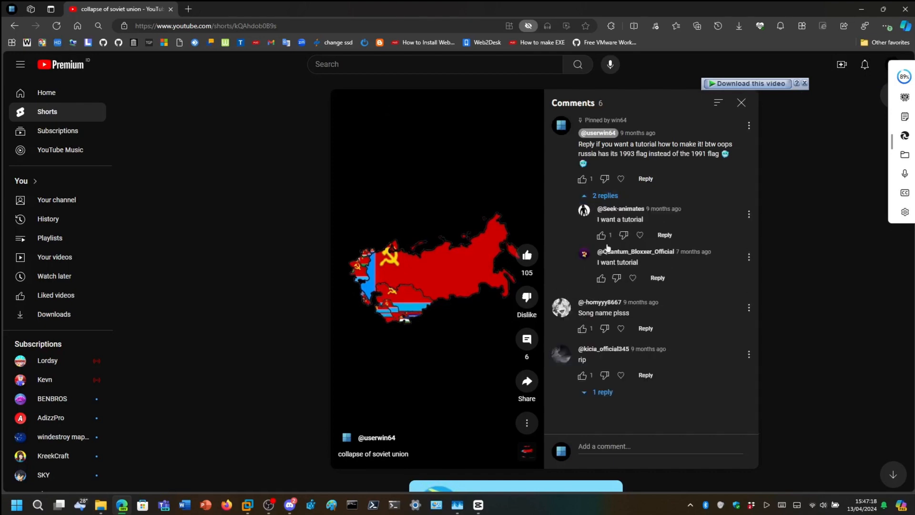
Close the comments and go back to the channel's Shorts sorted by Popular
{"action": "left_click", "coordinate": [740, 102]}
{"action": "left_click", "coordinate": [12, 27]}
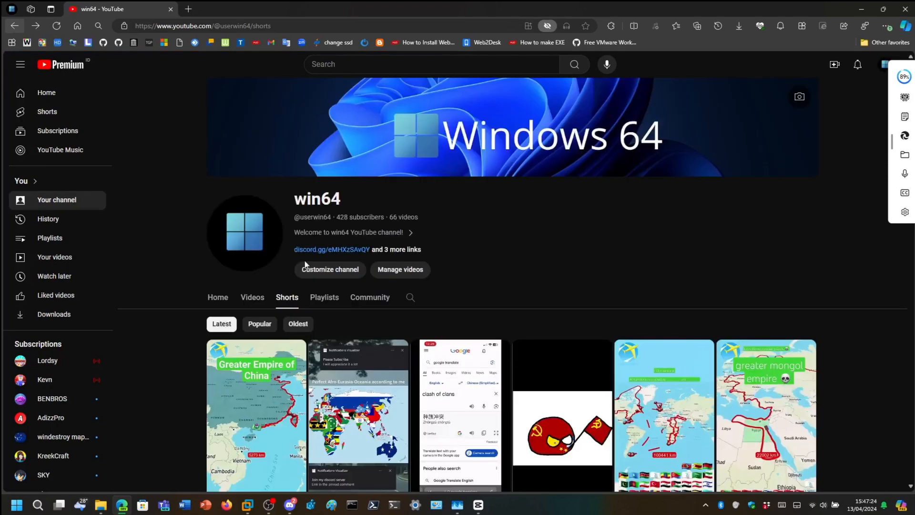
{"action": "scroll", "coordinate": [270, 286], "scroll_direction": "down", "scroll_amount": 1}
{"action": "left_click", "coordinate": [261, 271]}
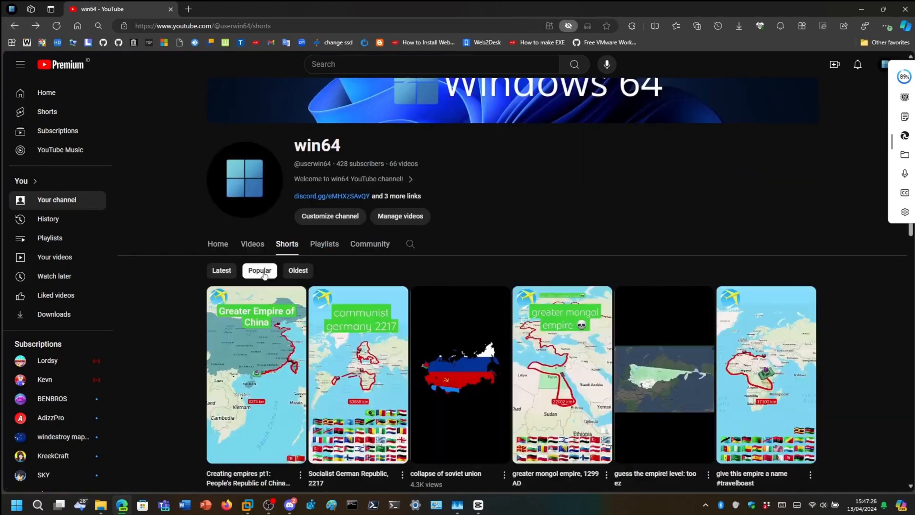
{"action": "scroll", "coordinate": [263, 274], "scroll_direction": "down", "scroll_amount": 2}
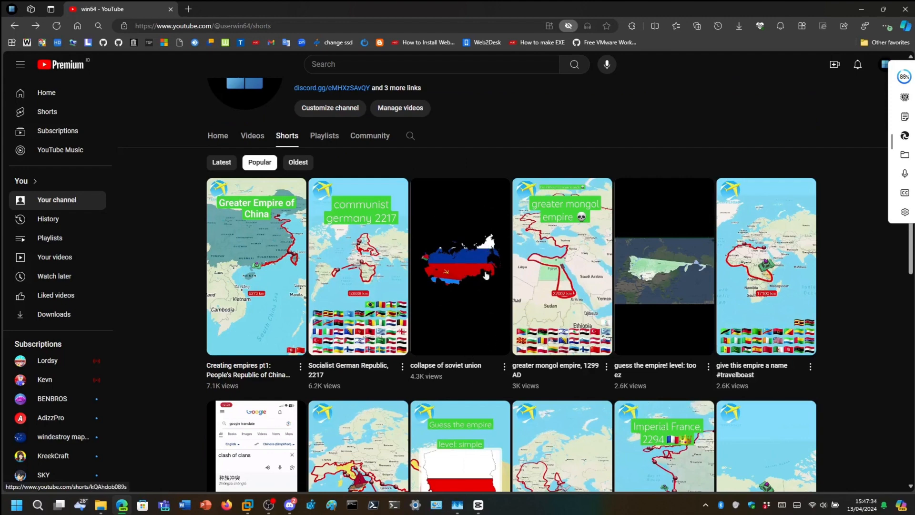
Switch to CapCut and play the 0620 project from the beginning of its timeline
{"action": "left_click", "coordinate": [860, 9]}
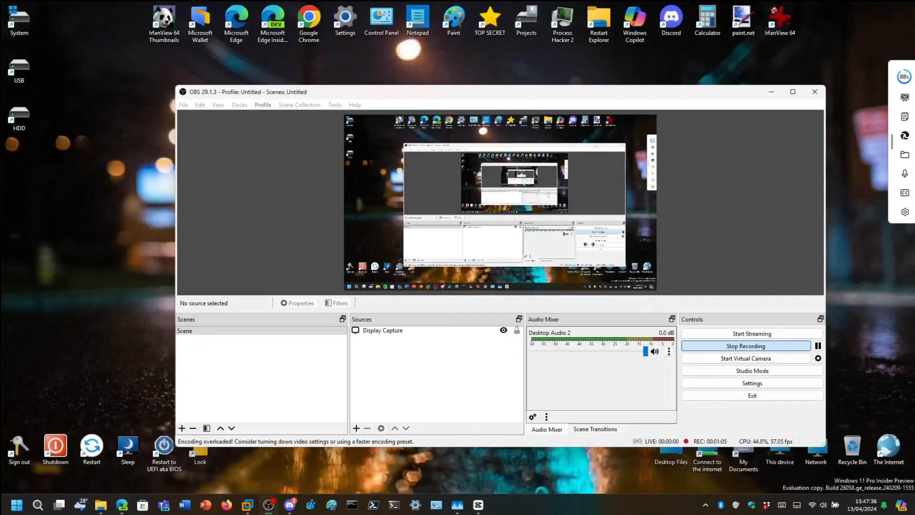
{"action": "left_click", "coordinate": [478, 505]}
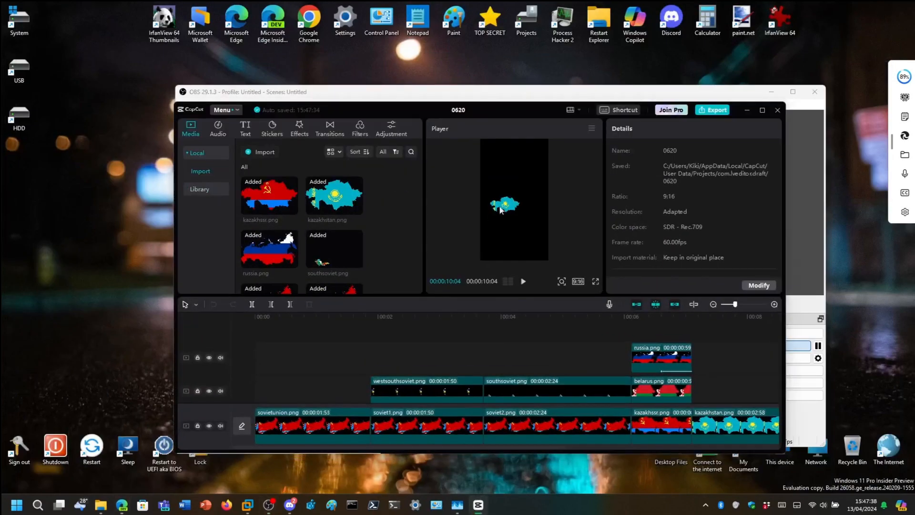
{"action": "left_click", "coordinate": [260, 362]}
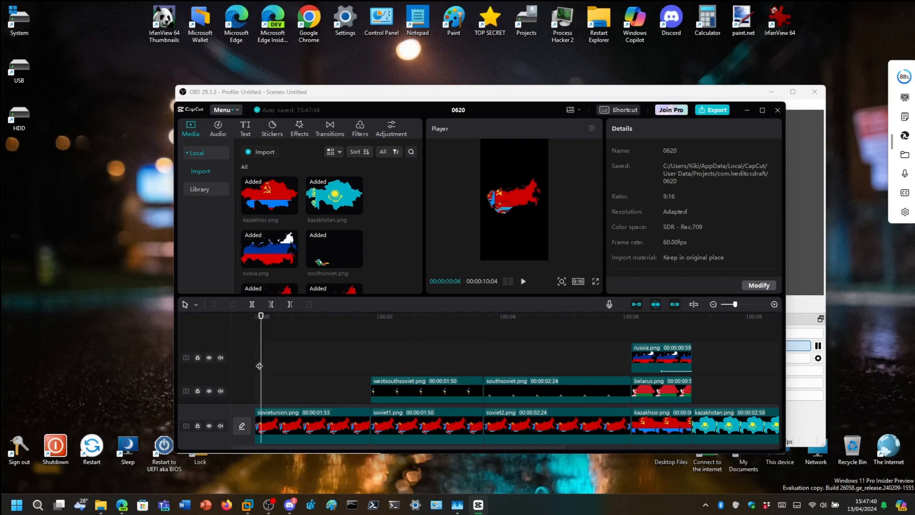
{"action": "left_click_drag", "start_coordinate": [261, 317], "coordinate": [255, 317]}
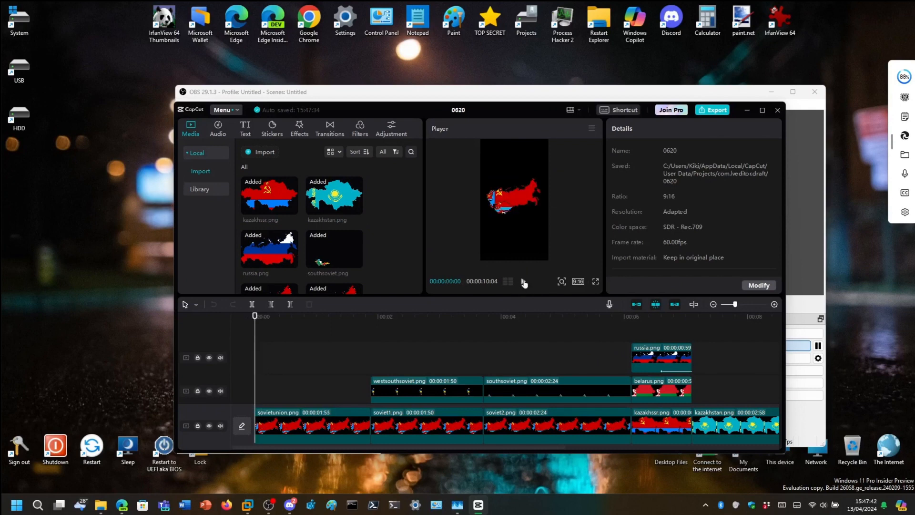
{"action": "left_click", "coordinate": [523, 282]}
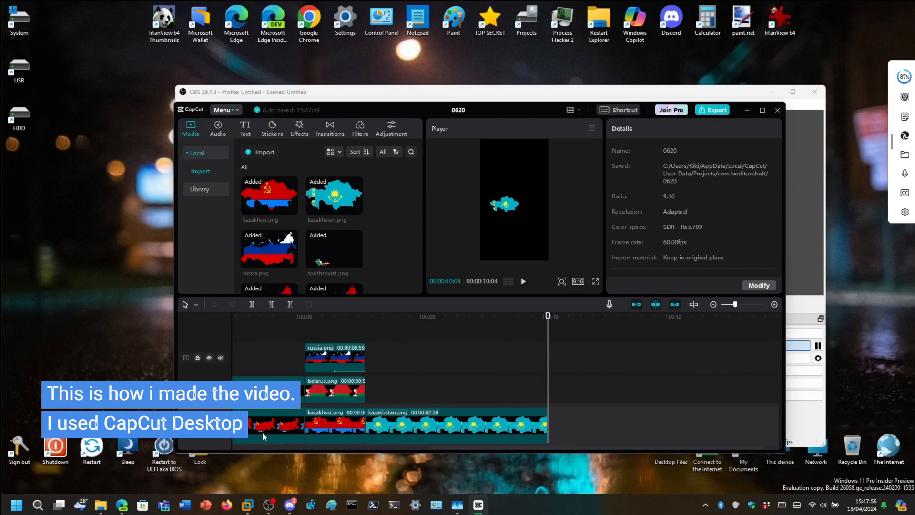
Examine the flag map PNG images in Pictures > FlagMap > 2 in File Explorer, then minimize that window
{"action": "left_click", "coordinate": [100, 504]}
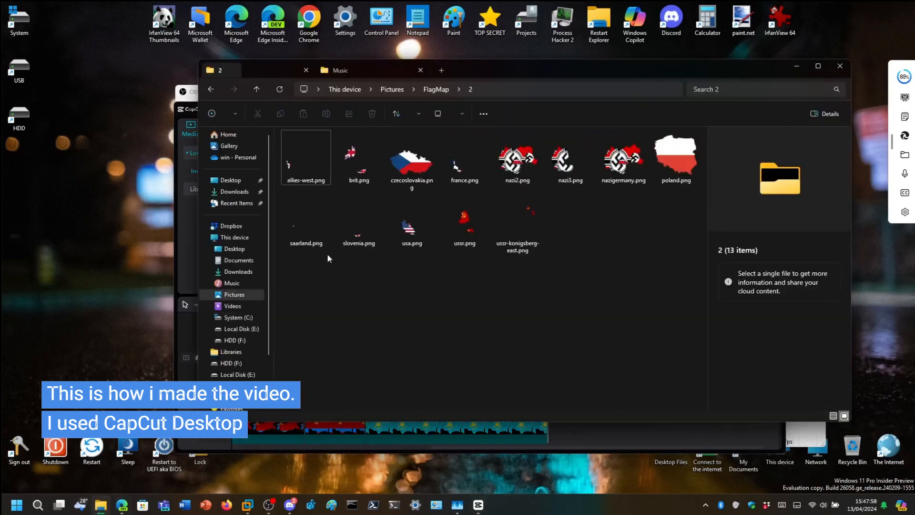
{"action": "left_click_drag", "start_coordinate": [528, 66], "coordinate": [525, 77]}
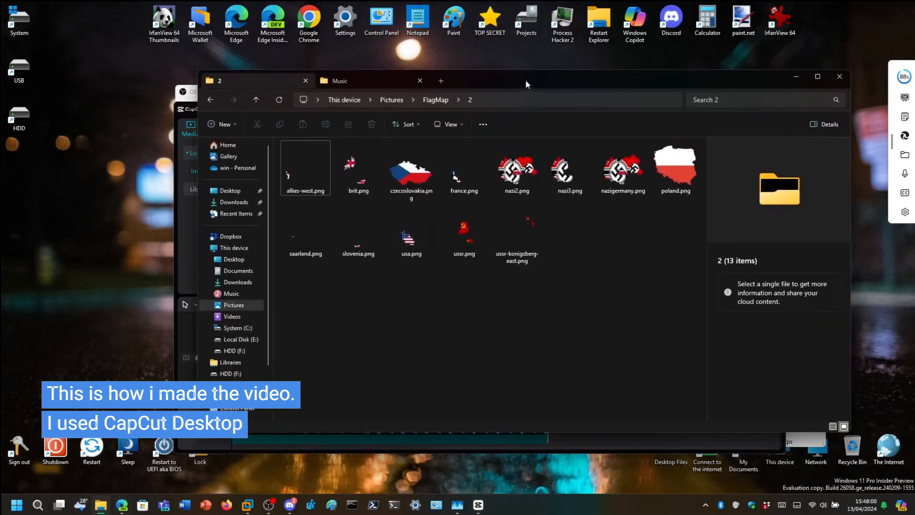
{"action": "left_click", "coordinate": [562, 175]}
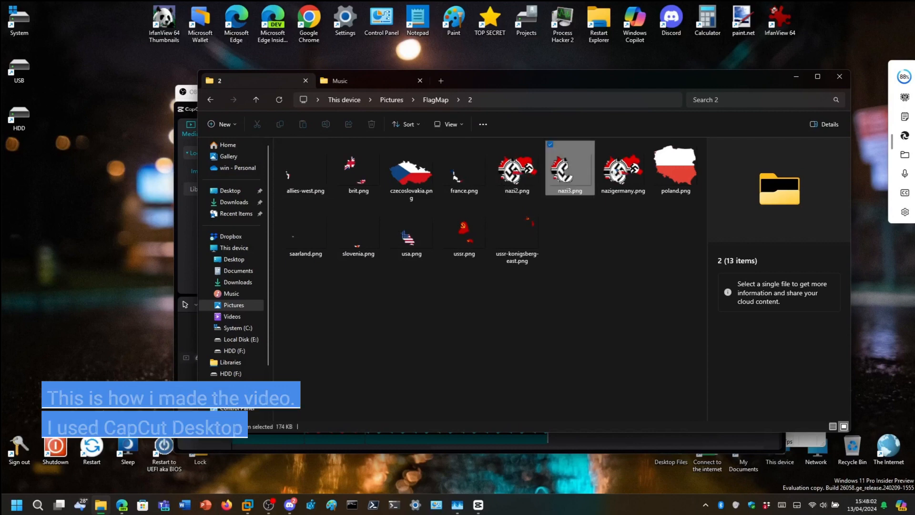
{"action": "left_click", "coordinate": [622, 169]}
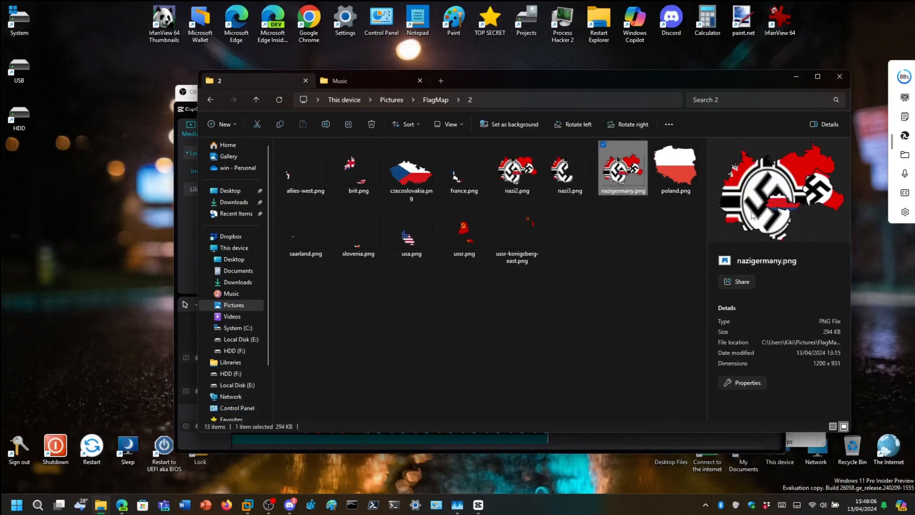
{"action": "left_click", "coordinate": [547, 329]}
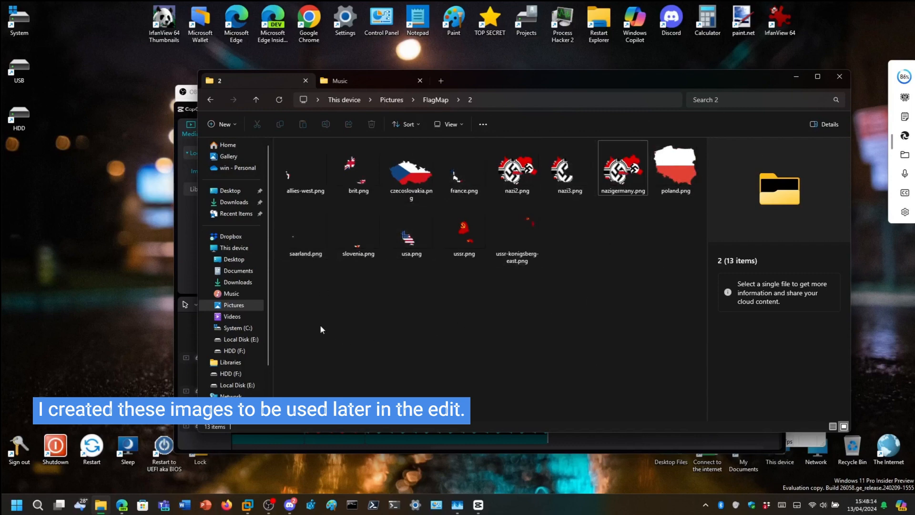
{"action": "left_click_drag", "start_coordinate": [287, 306], "coordinate": [759, 120]}
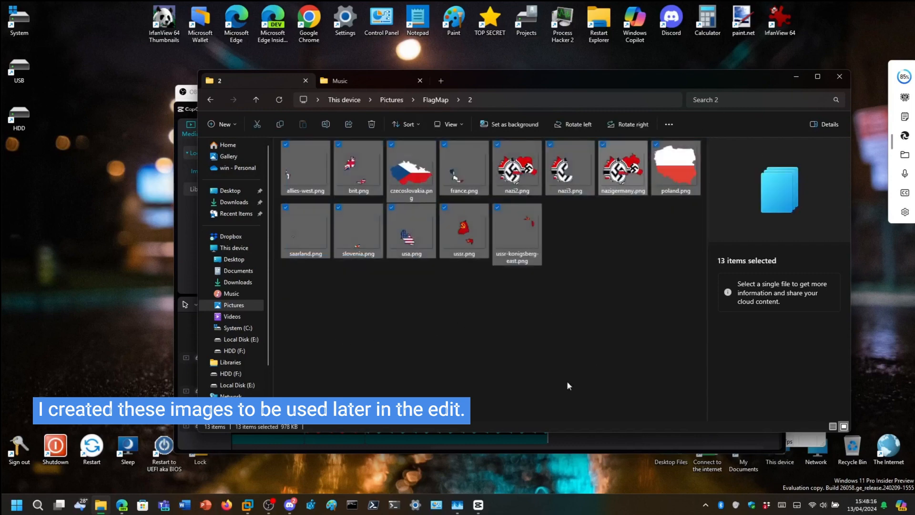
{"action": "left_click", "coordinate": [456, 306]}
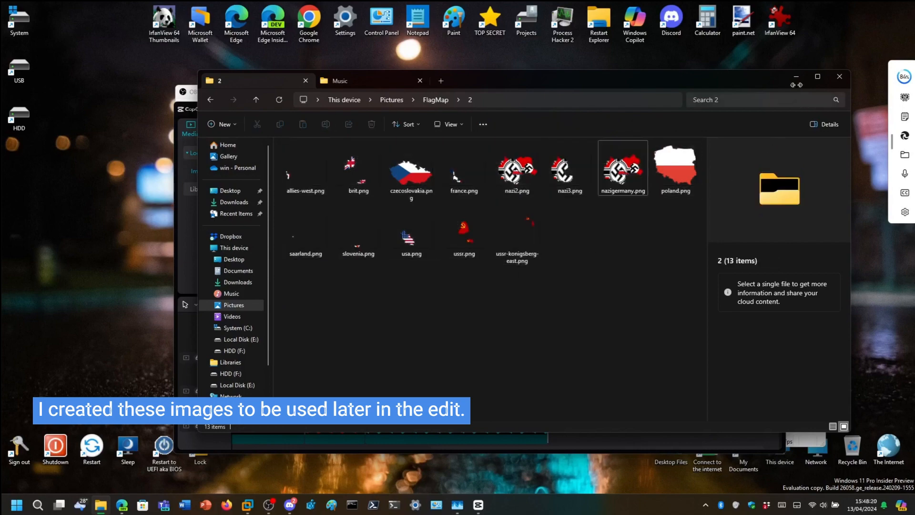
{"action": "left_click", "coordinate": [796, 76]}
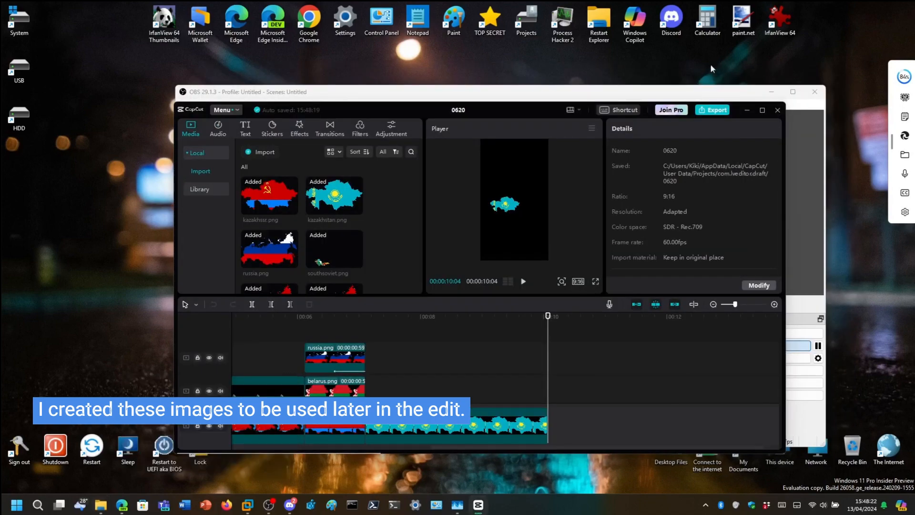
Leave the 0620 project for the CapCut home page and minimize the OBS and CapCut windows
{"action": "left_click", "coordinate": [223, 111]}
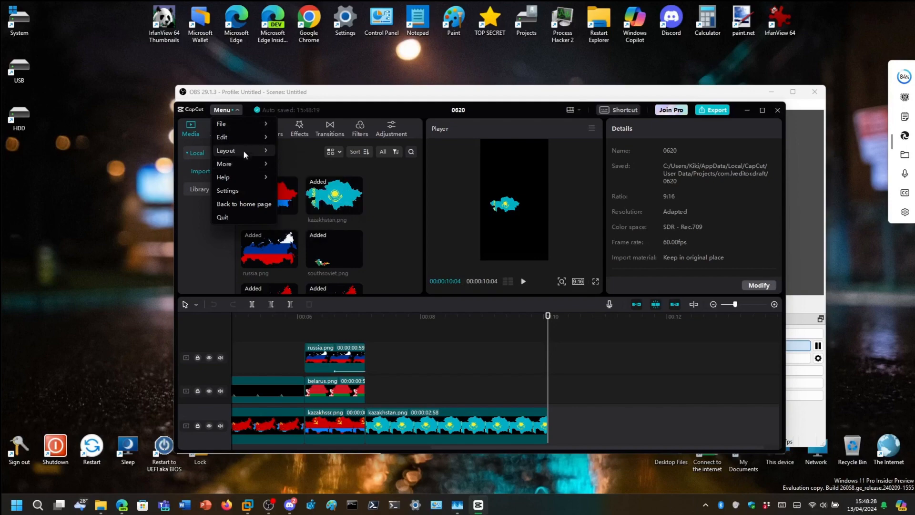
{"action": "left_click", "coordinate": [245, 213]}
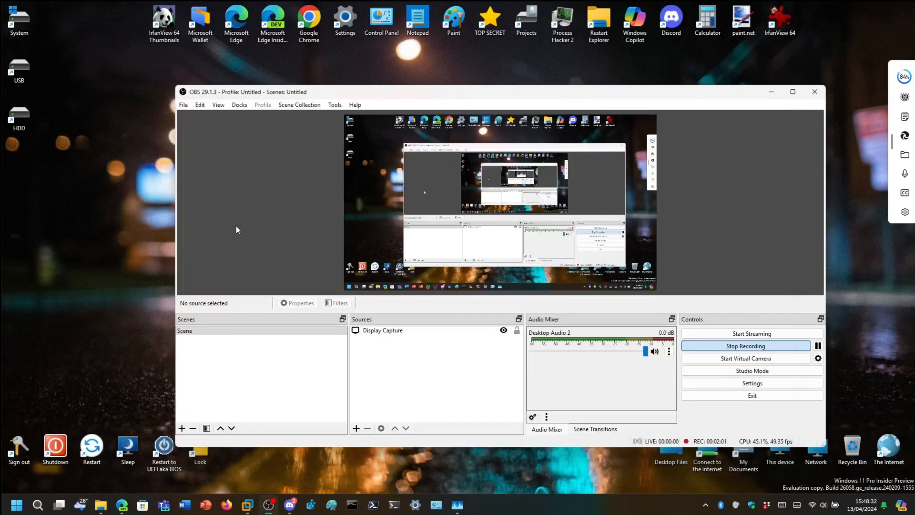
{"action": "left_click", "coordinate": [772, 93]}
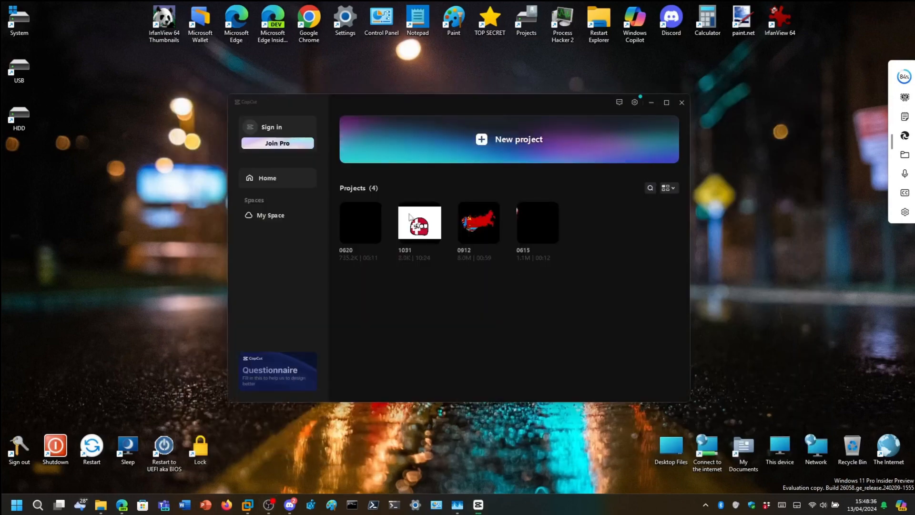
{"action": "left_click", "coordinate": [651, 102]}
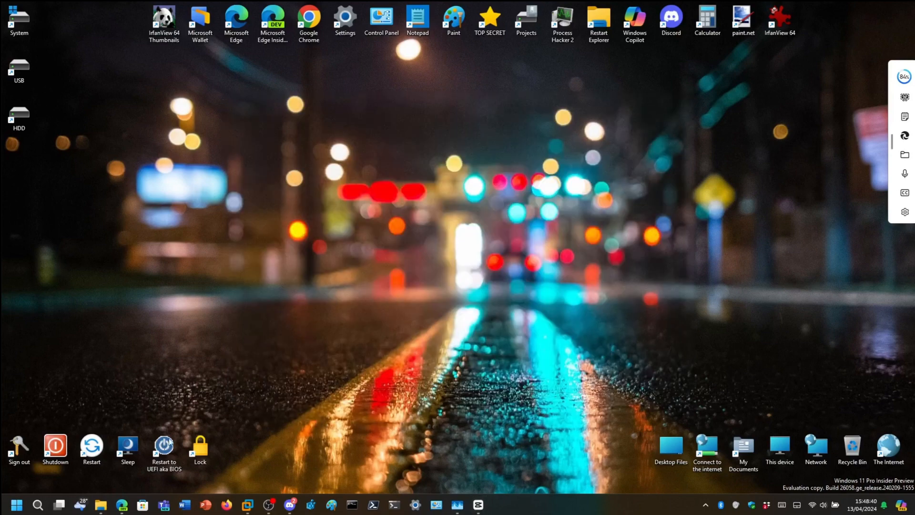
Switch to the Edge browser, search for "capcut pc download" in a new tab, and minimize the browser
{"action": "left_click", "coordinate": [123, 505]}
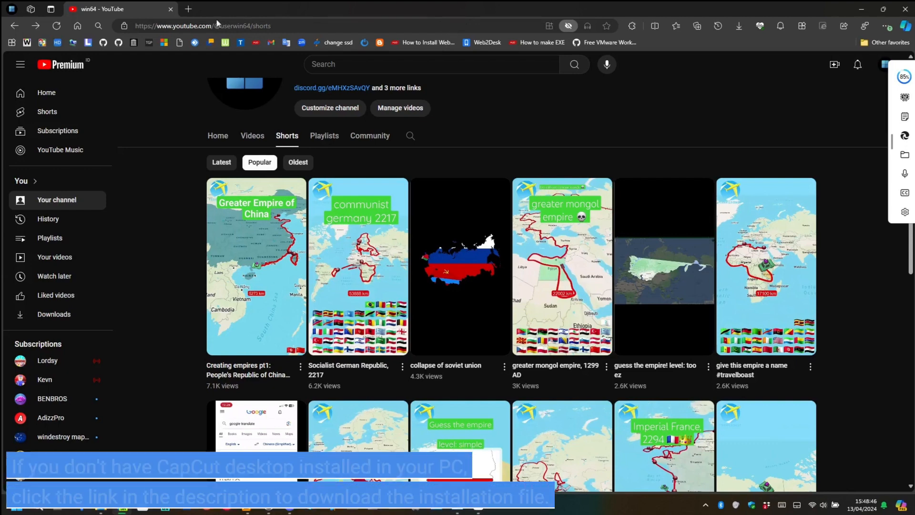
{"action": "left_click", "coordinate": [188, 10]}
{"action": "type", "text": "ca"}
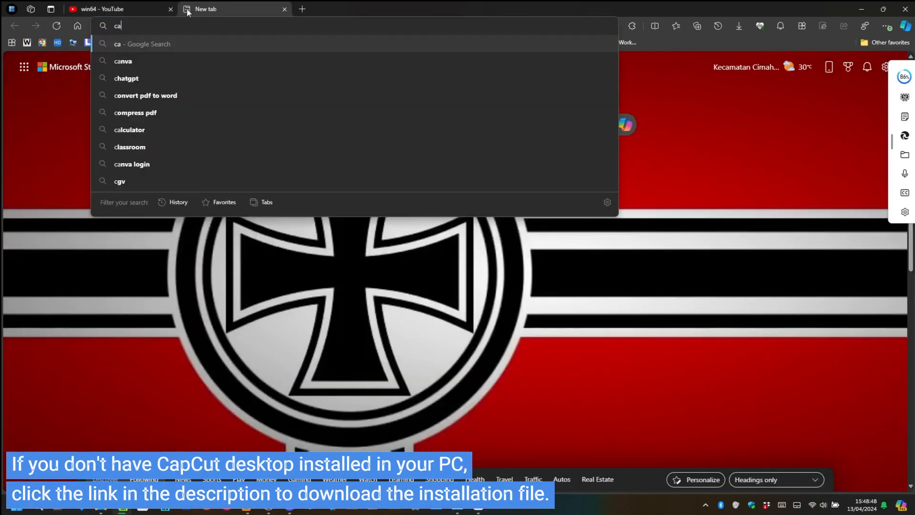
{"action": "type", "text": "pcut pc download"}
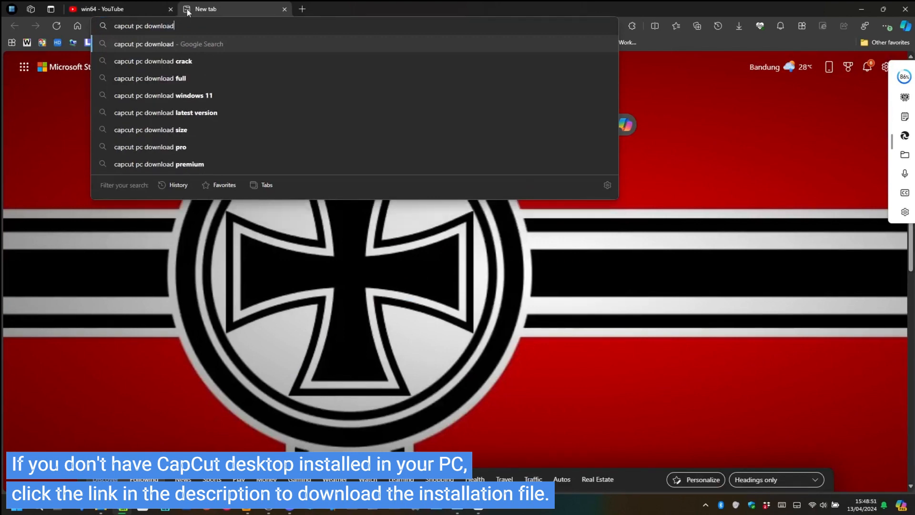
{"action": "key", "text": "Return"}
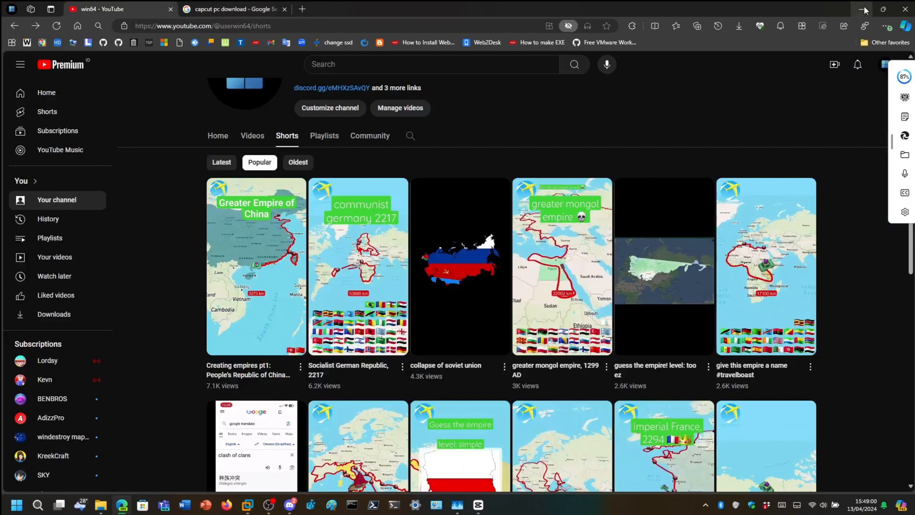
{"action": "left_click", "coordinate": [864, 9]}
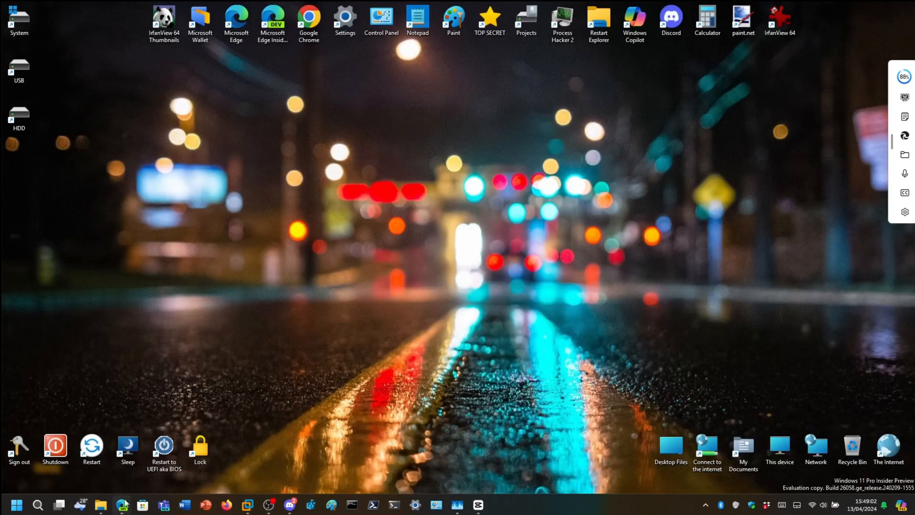
Switch to CapCut, create a new project, and move its editor window slightly up on the desktop
{"action": "left_click", "coordinate": [478, 505]}
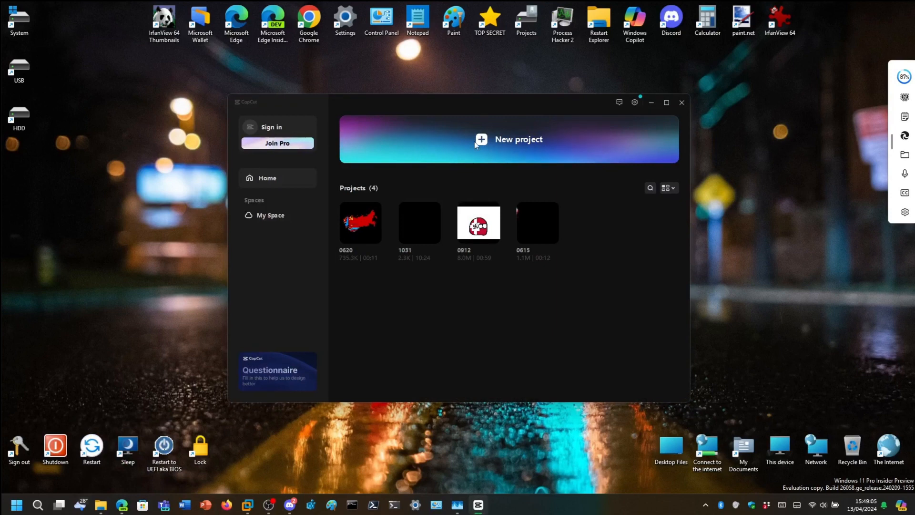
{"action": "left_click", "coordinate": [519, 139]}
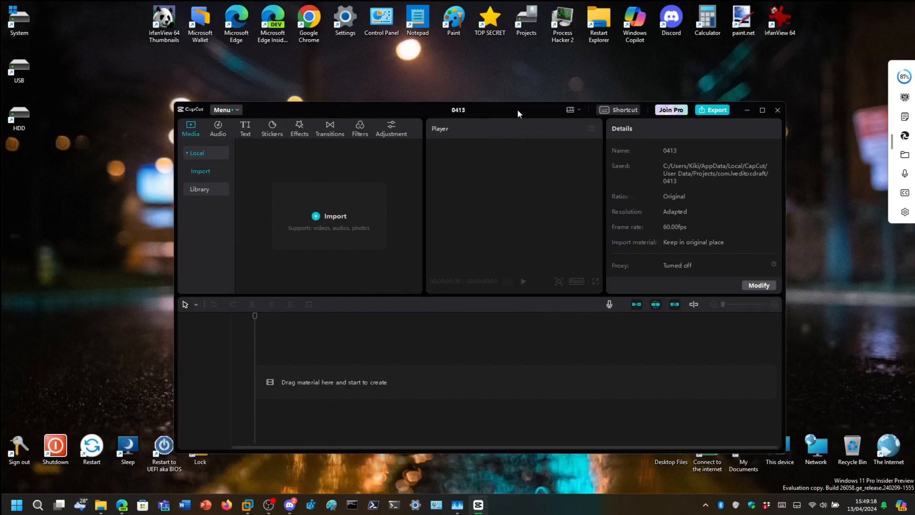
{"action": "left_click_drag", "start_coordinate": [517, 112], "coordinate": [538, 88]}
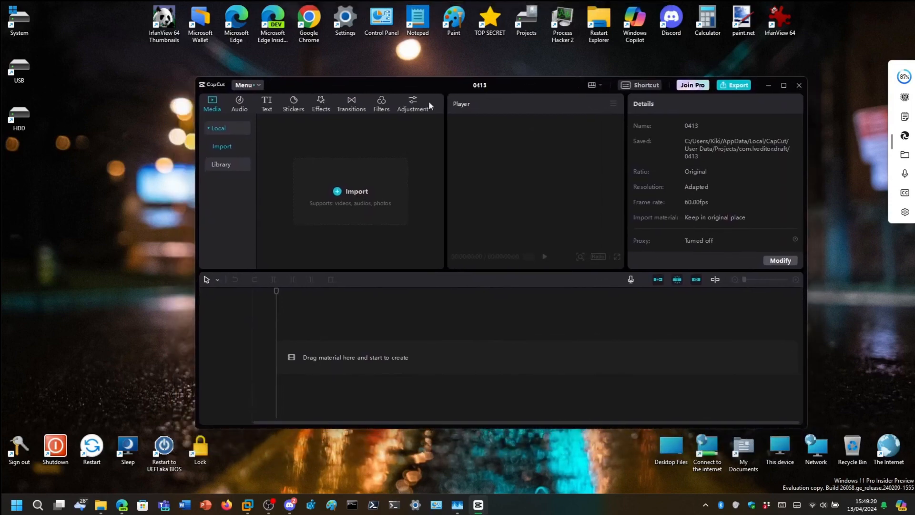
Import all the flag map PNG images from Pictures > FlagMap > 2 into the project's media
{"action": "left_click", "coordinate": [344, 190]}
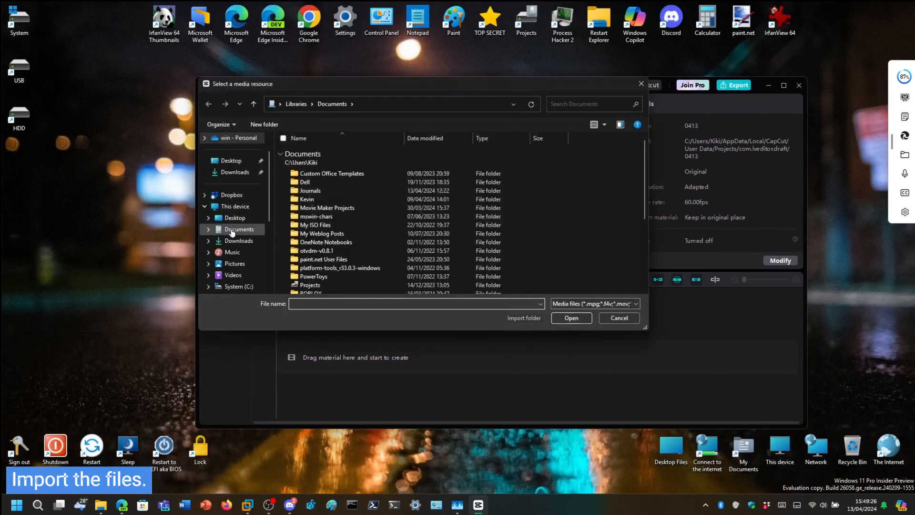
{"action": "left_click", "coordinate": [233, 231]}
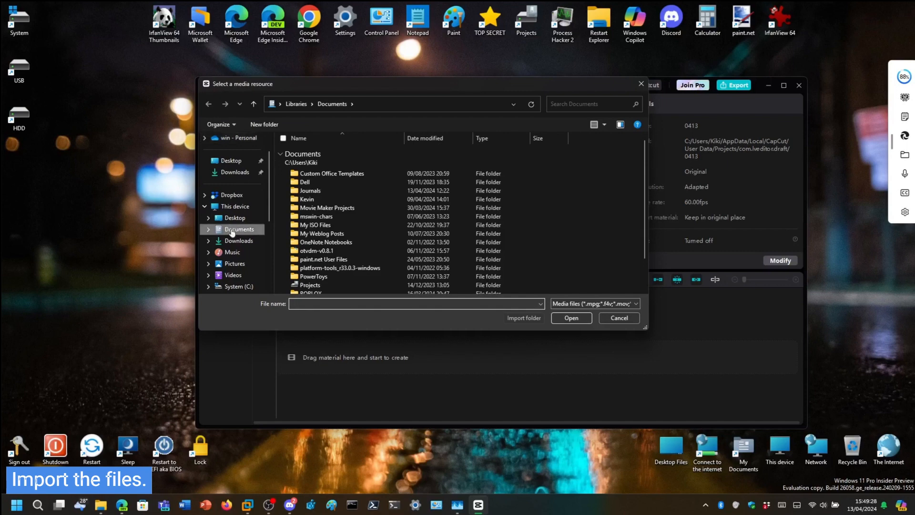
{"action": "left_click", "coordinate": [237, 265]}
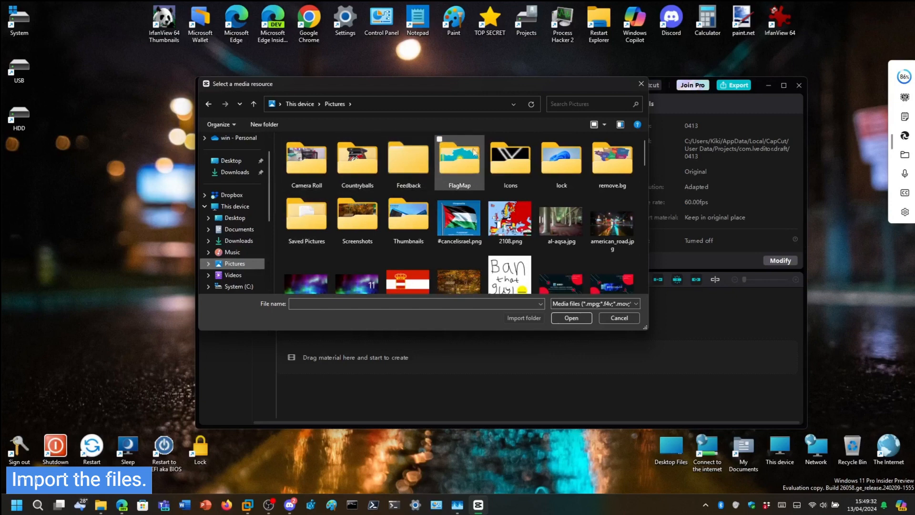
{"action": "left_click", "coordinate": [477, 153]}
{"action": "double_click", "coordinate": [476, 152]}
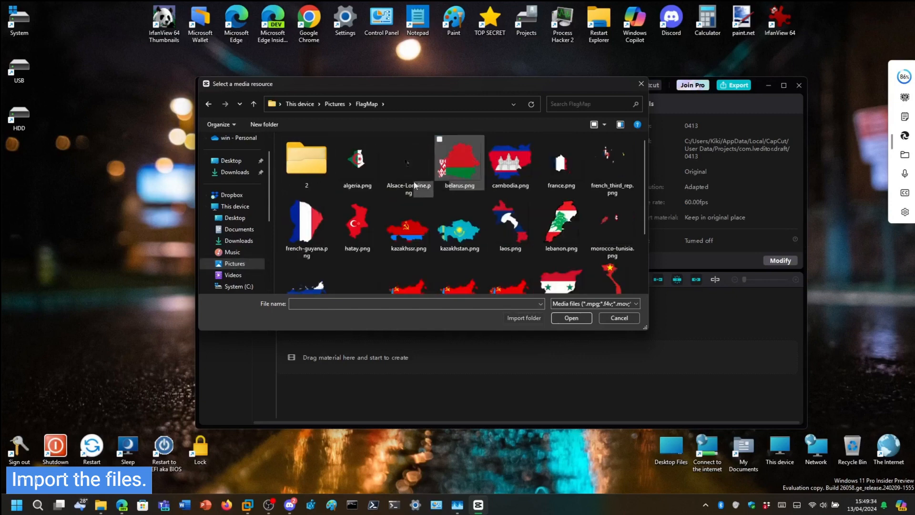
{"action": "left_click", "coordinate": [331, 173]}
{"action": "double_click", "coordinate": [330, 173]}
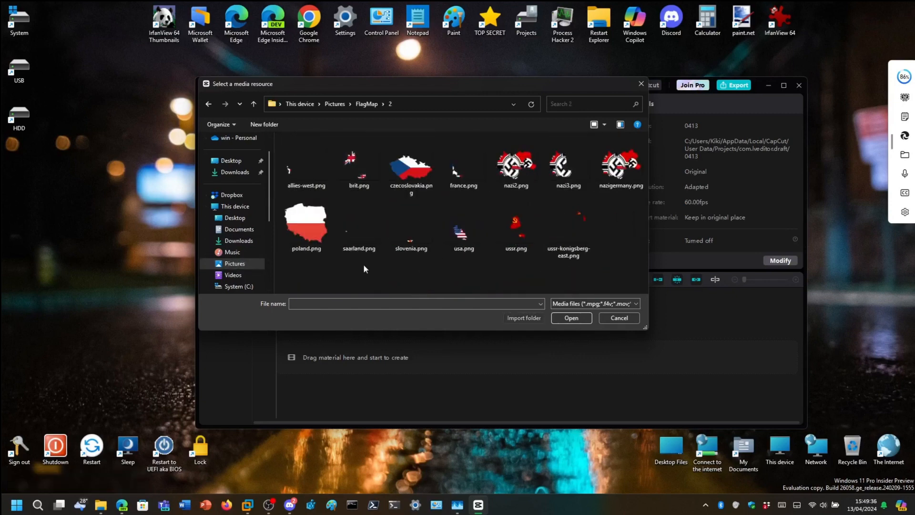
{"action": "left_click_drag", "start_coordinate": [289, 272], "coordinate": [646, 135]}
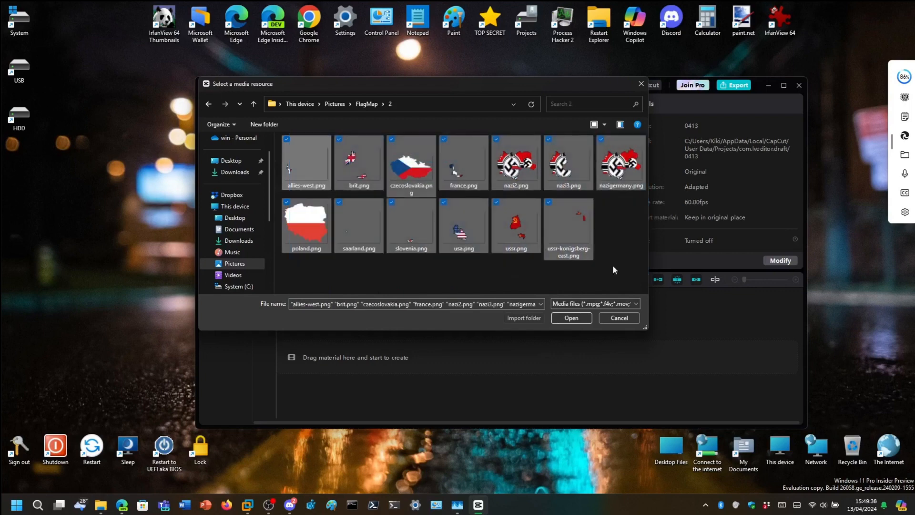
{"action": "left_click", "coordinate": [571, 317]}
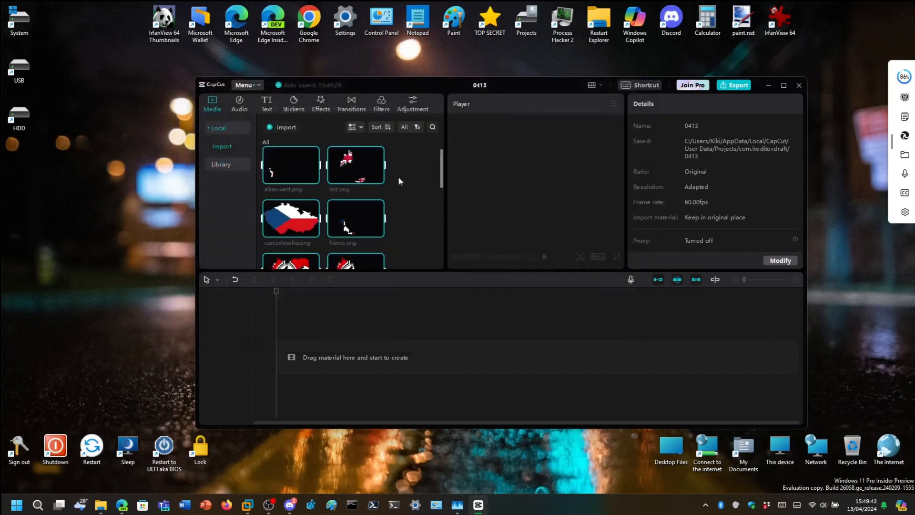
{"action": "left_click", "coordinate": [410, 174]}
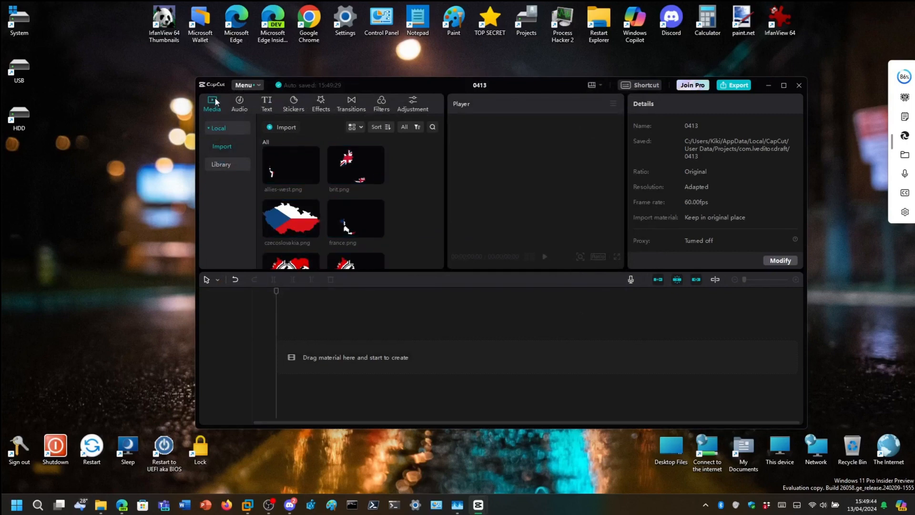
Import the audio file collapse_of_the_ussr.mp3 from Downloads > Music into the project's media
{"action": "left_click", "coordinate": [285, 127]}
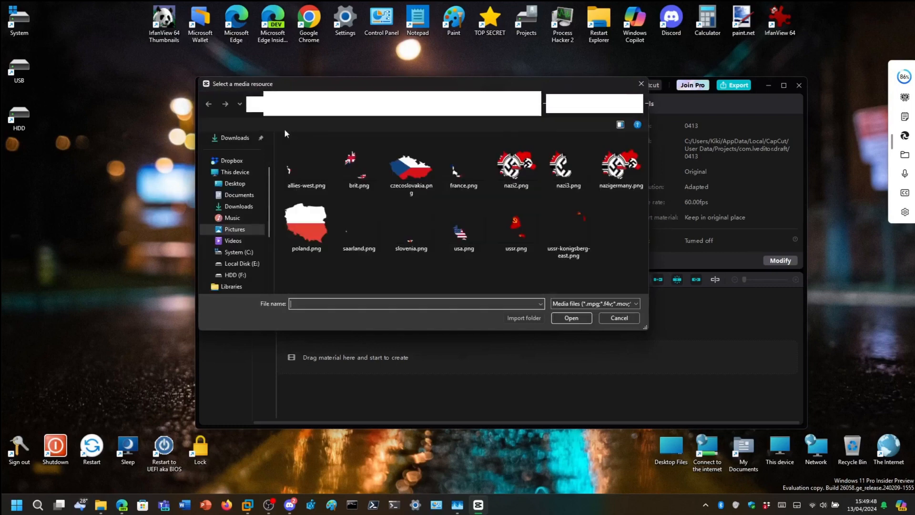
{"action": "left_click", "coordinate": [237, 207]}
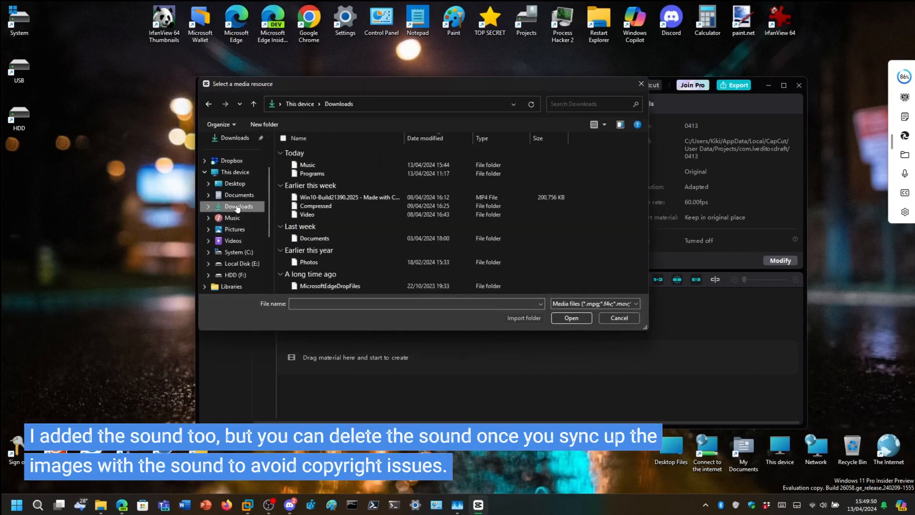
{"action": "left_click", "coordinate": [343, 168]}
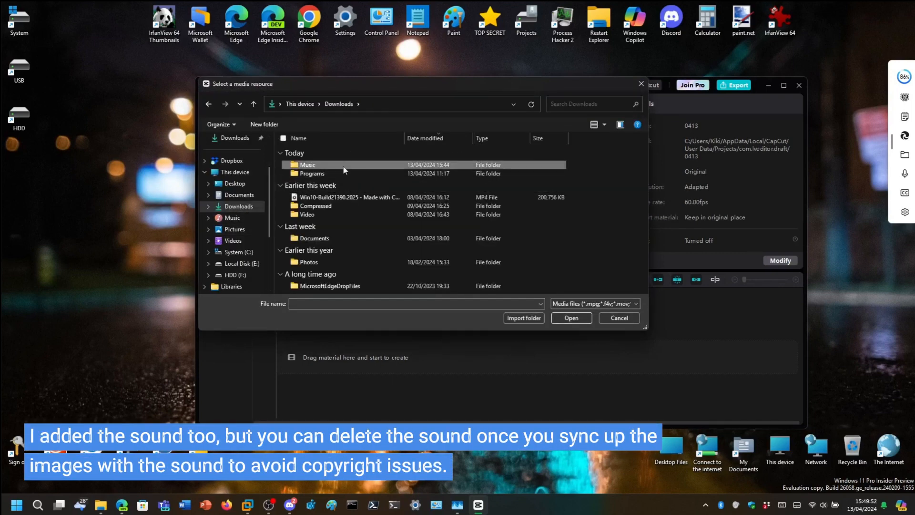
{"action": "double_click", "coordinate": [340, 167]}
{"action": "left_click", "coordinate": [336, 166]}
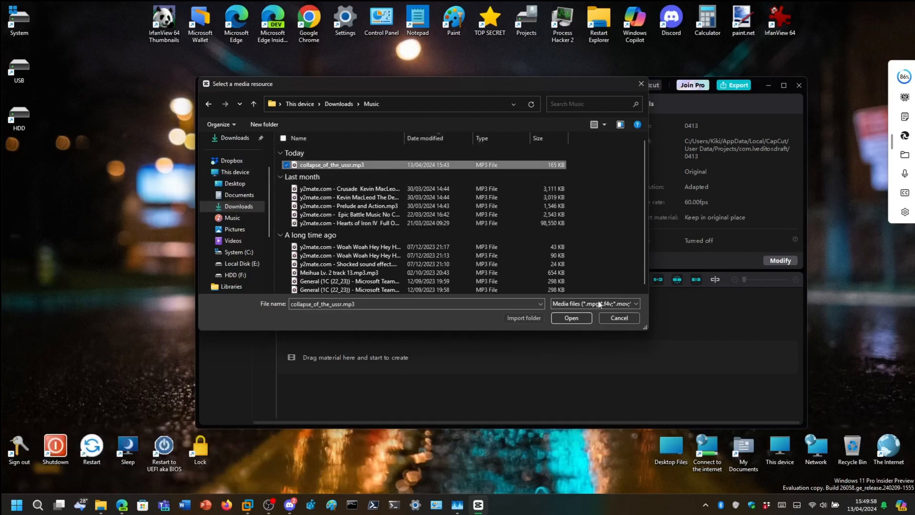
{"action": "left_click", "coordinate": [575, 318]}
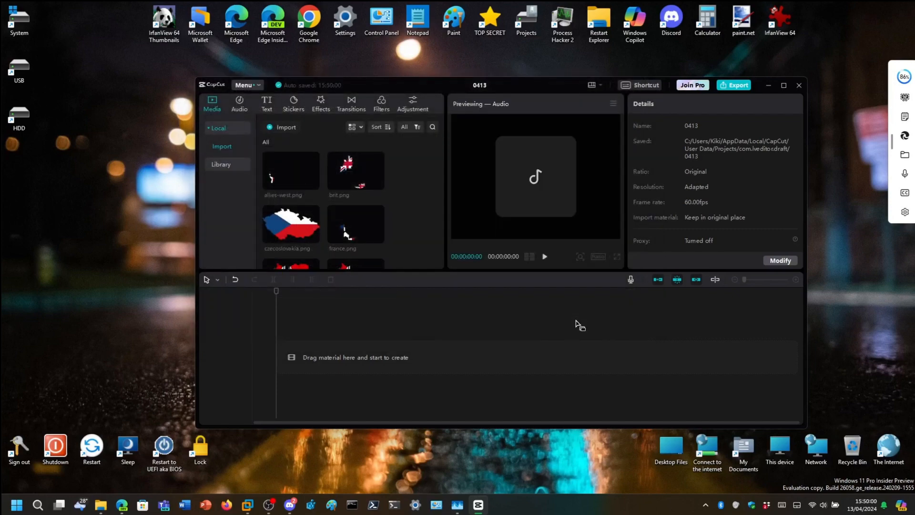
Add collapse_of_the_ussr.mp3 to the start of the timeline and enlarge the time scale for syncing
{"action": "left_click", "coordinate": [422, 222]}
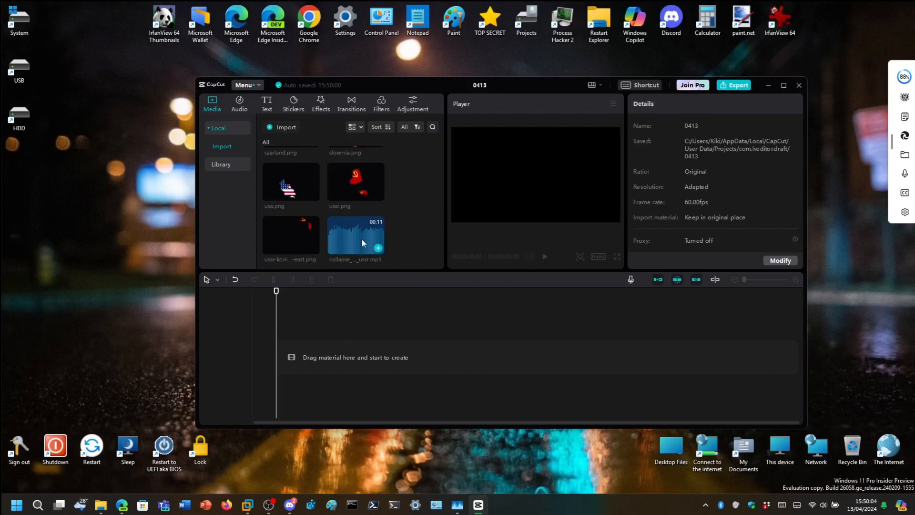
{"action": "left_click", "coordinate": [378, 248]}
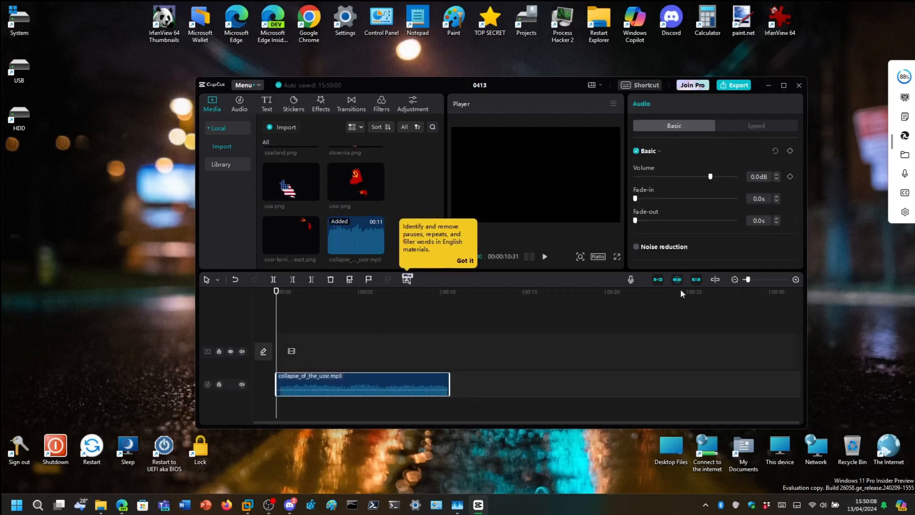
{"action": "left_click", "coordinate": [795, 280]}
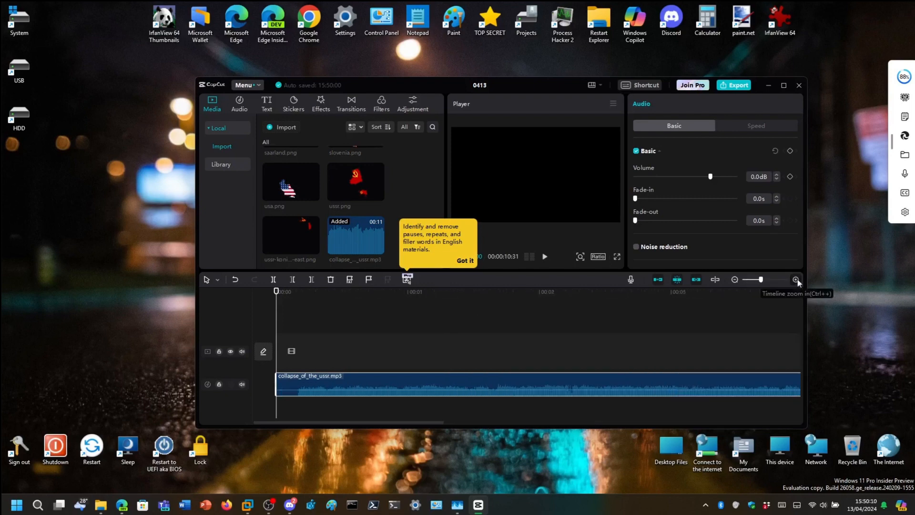
{"action": "left_click", "coordinate": [734, 279]}
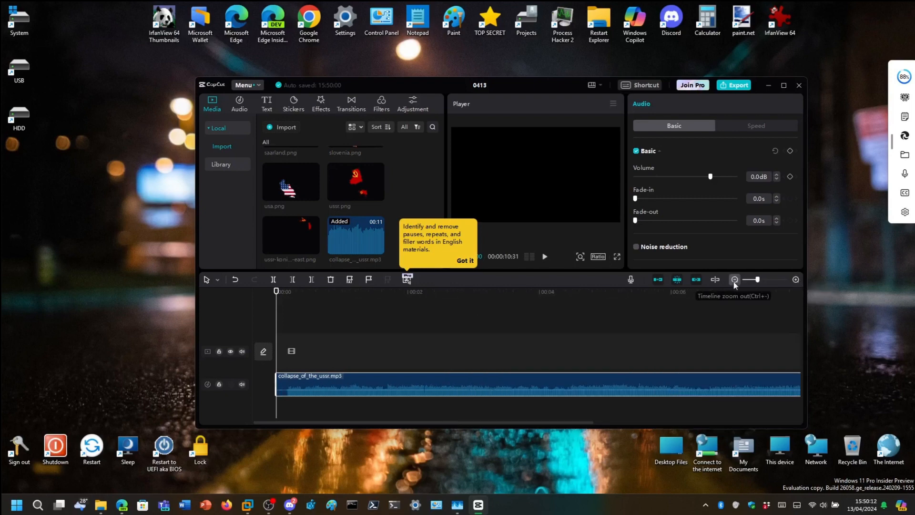
{"action": "left_click", "coordinate": [734, 281]}
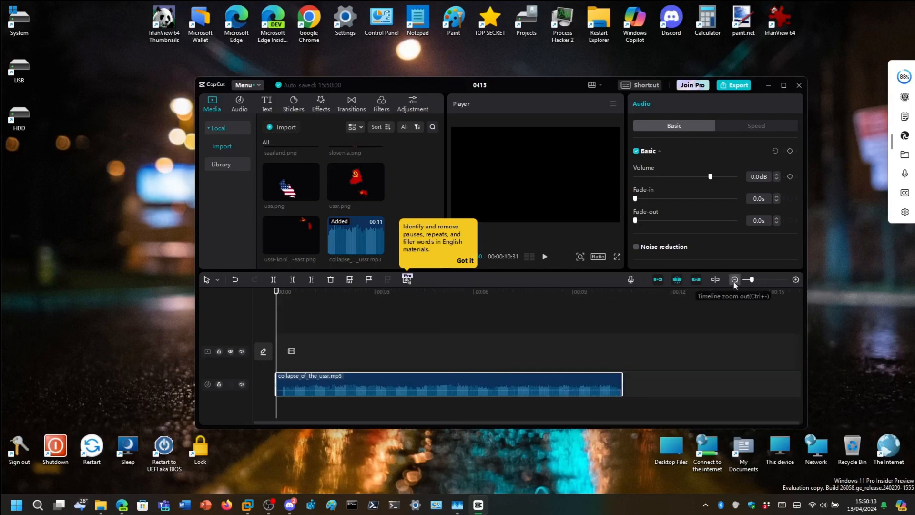
{"action": "left_click", "coordinate": [794, 281]}
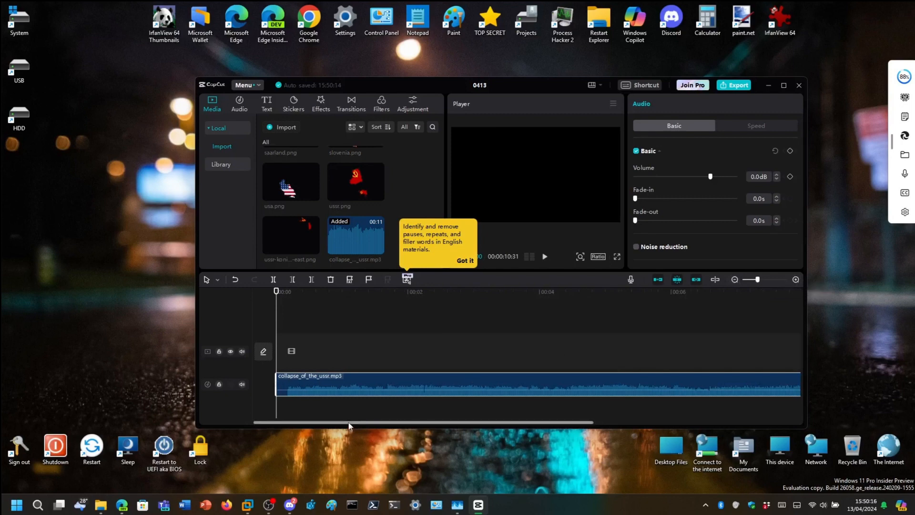
{"action": "left_click_drag", "start_coordinate": [349, 425], "coordinate": [290, 430]}
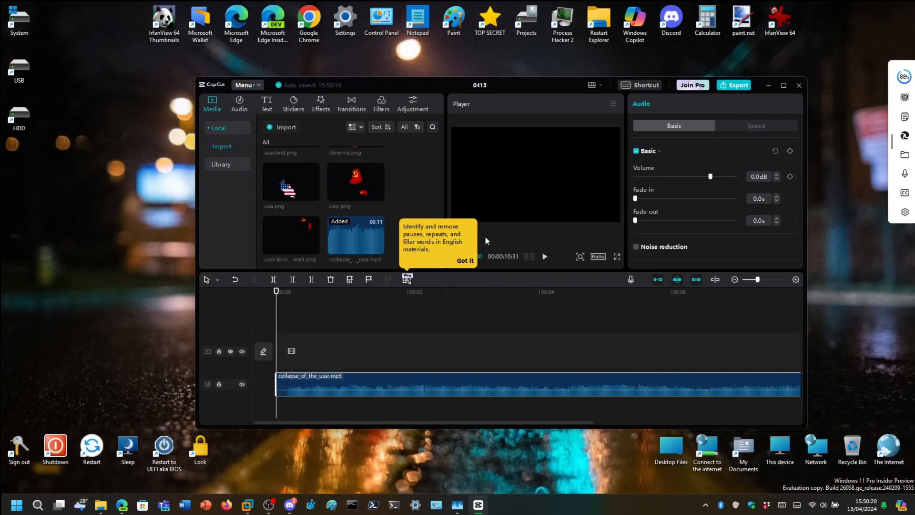
{"action": "left_click", "coordinate": [269, 504]}
{"action": "left_click", "coordinate": [818, 343]}
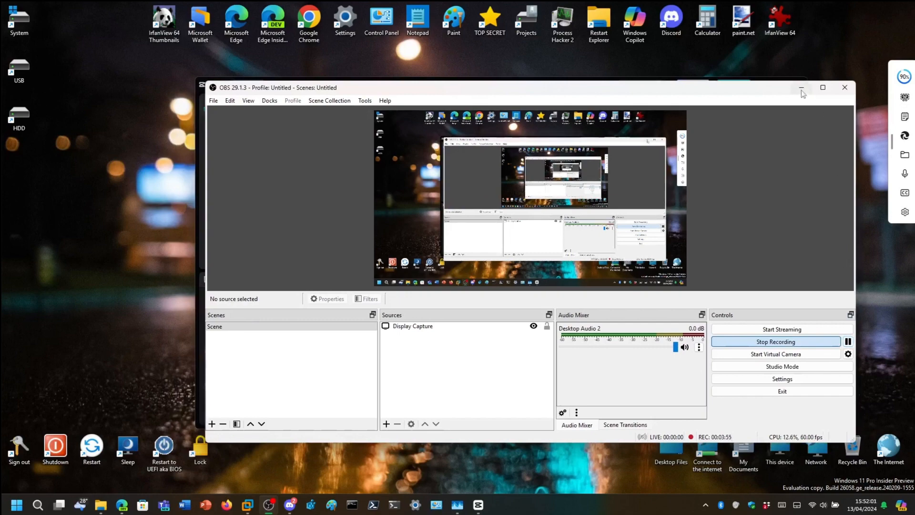
{"action": "left_click", "coordinate": [801, 91]}
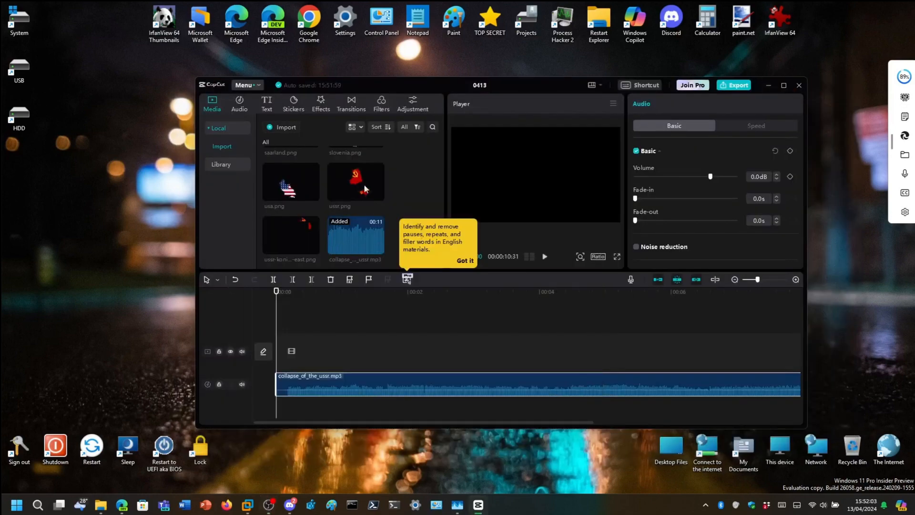
Add nazigermany.png to the start of the main video track and select its clip
{"action": "scroll", "coordinate": [399, 178], "scroll_direction": "up", "scroll_amount": 3}
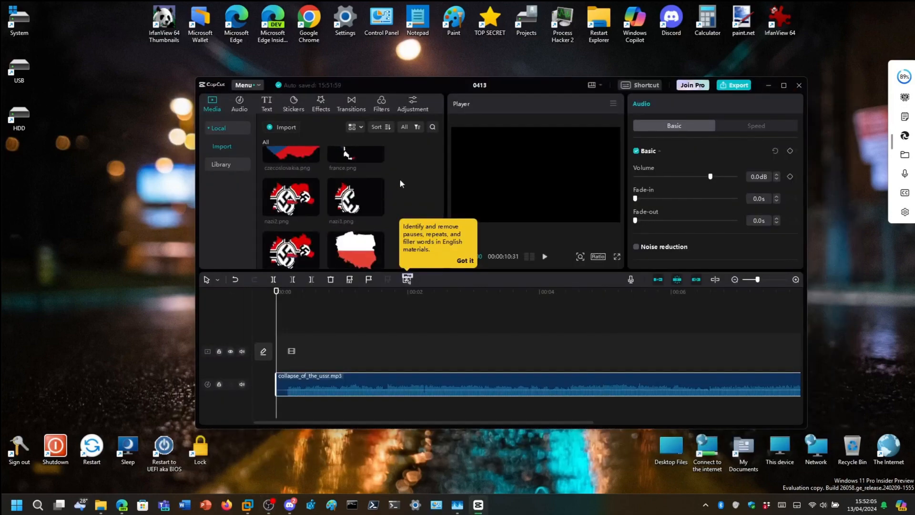
{"action": "scroll", "coordinate": [303, 205], "scroll_direction": "down", "scroll_amount": 1}
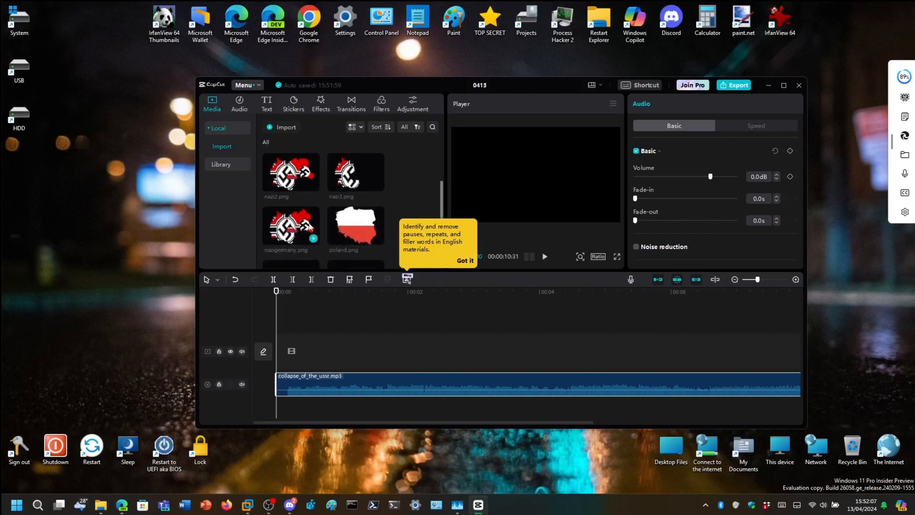
{"action": "left_click", "coordinate": [313, 238]}
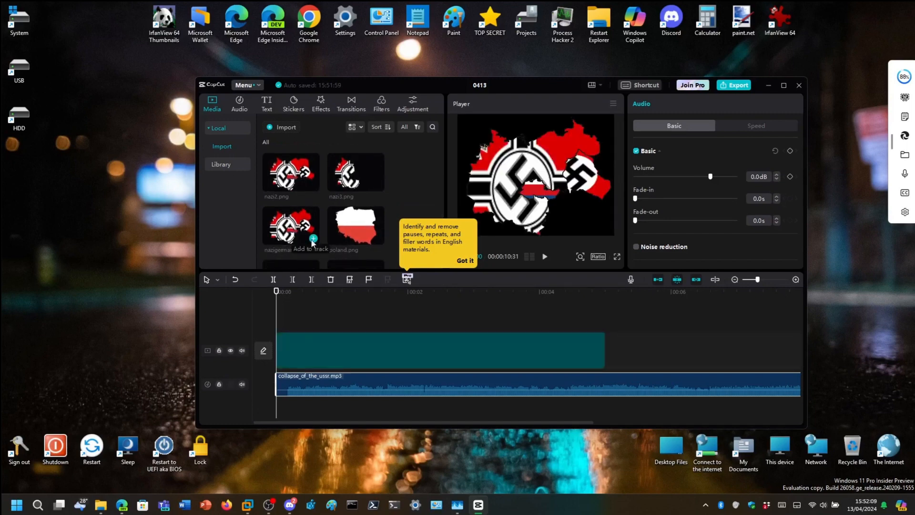
{"action": "left_click", "coordinate": [309, 340]}
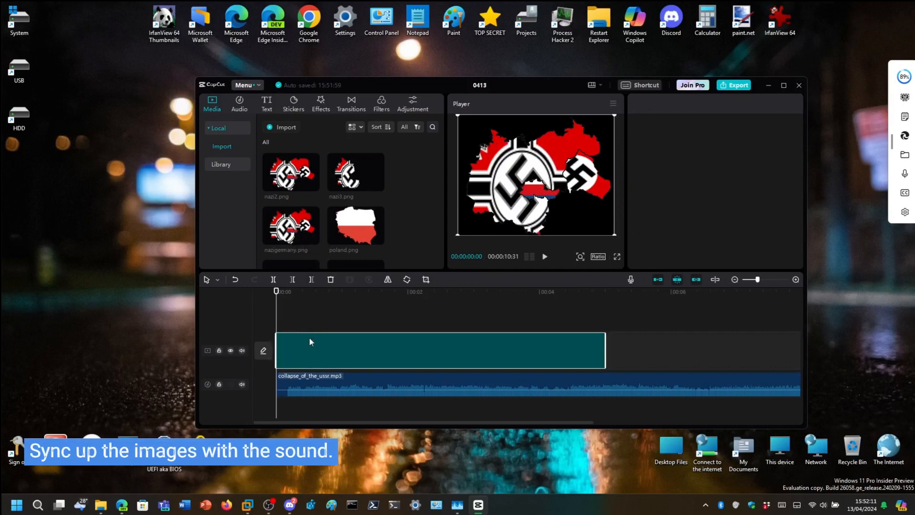
Find the first cut point in the audio by playback and trim the nazigermany.png clip's end to about 00:00:01:51
{"action": "key", "text": "space"}
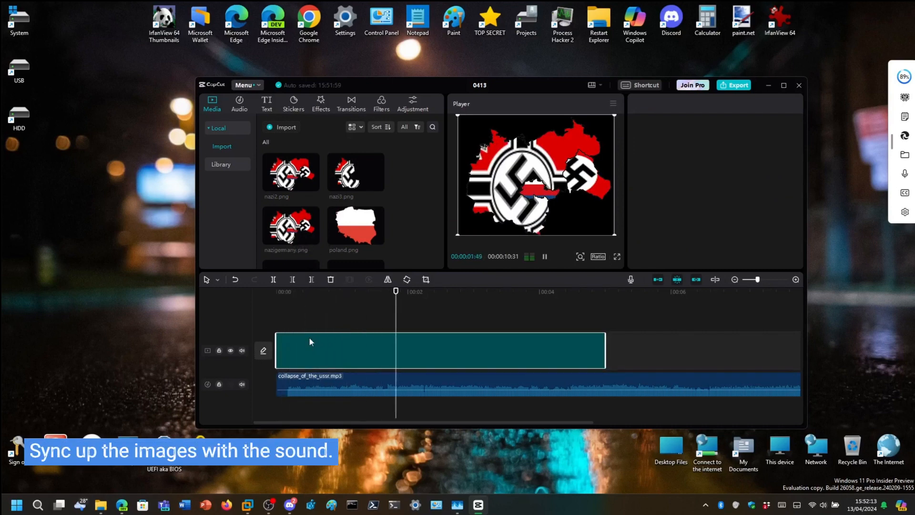
{"action": "key", "text": "space"}
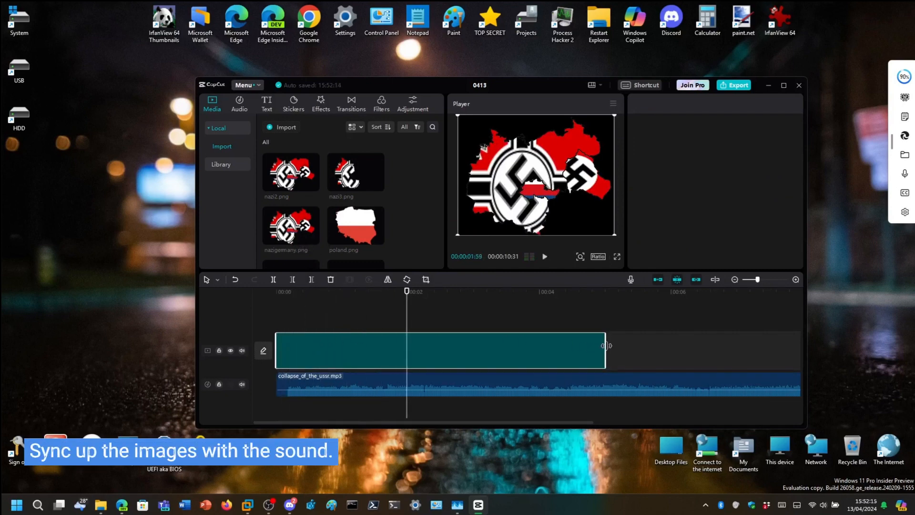
{"action": "left_click_drag", "start_coordinate": [501, 354], "coordinate": [494, 358]}
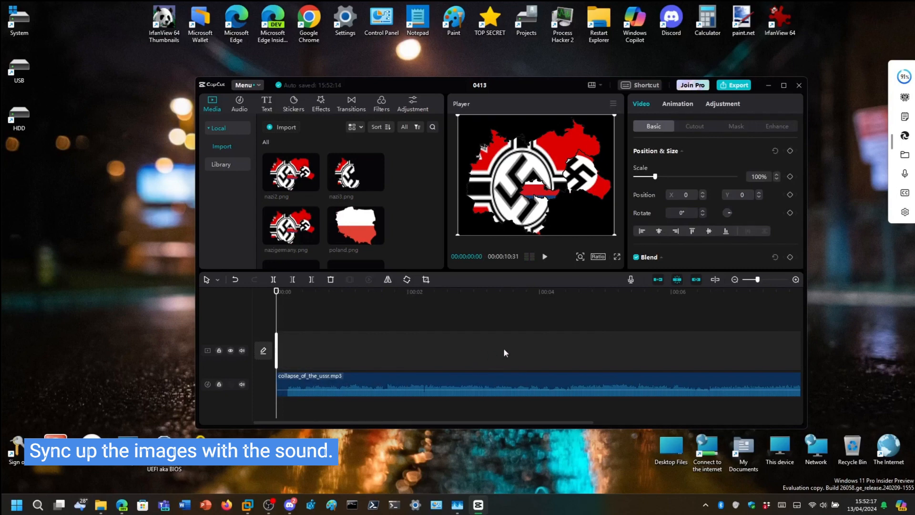
{"action": "key", "text": "ctrl+z"}
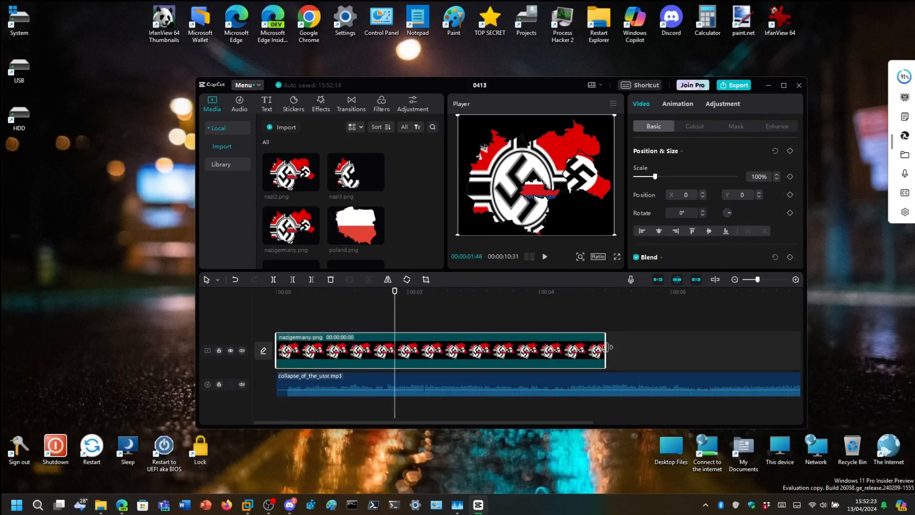
{"action": "left_click_drag", "start_coordinate": [605, 352], "coordinate": [397, 348]}
Play the timeline from the beginning to check the clip's sync, and place the playhead at about 00:00:01:36
{"action": "left_click", "coordinate": [279, 311]}
{"action": "key", "text": "space"}
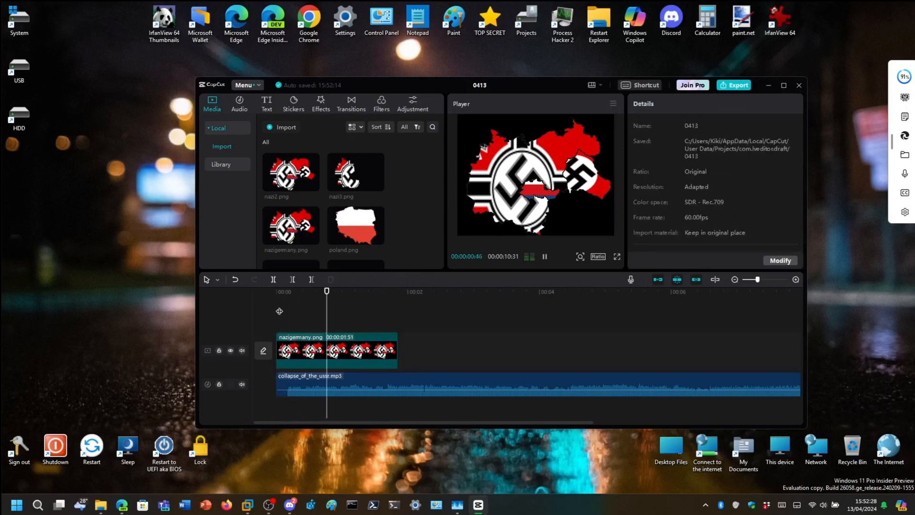
{"action": "left_click", "coordinate": [382, 310]}
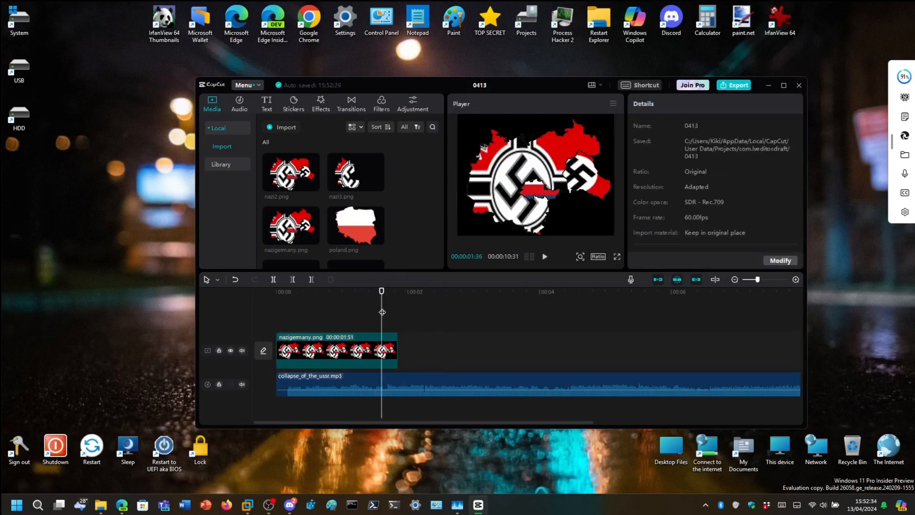
Add nazi2.png after nazigermany.png on the main video track and trim its end to a duration of 00:00:02:11
{"action": "scroll", "coordinate": [367, 215], "scroll_direction": "up", "scroll_amount": 3}
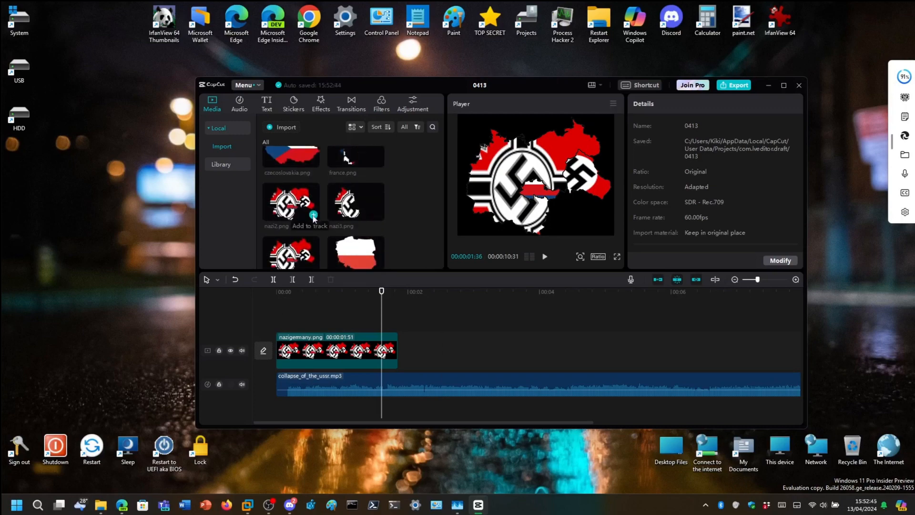
{"action": "left_click", "coordinate": [313, 215]}
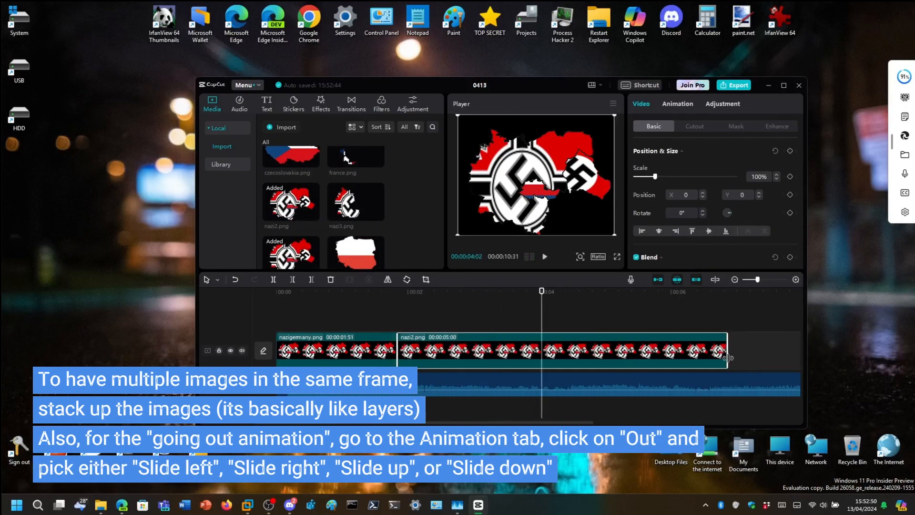
{"action": "left_click_drag", "start_coordinate": [728, 357], "coordinate": [542, 352]}
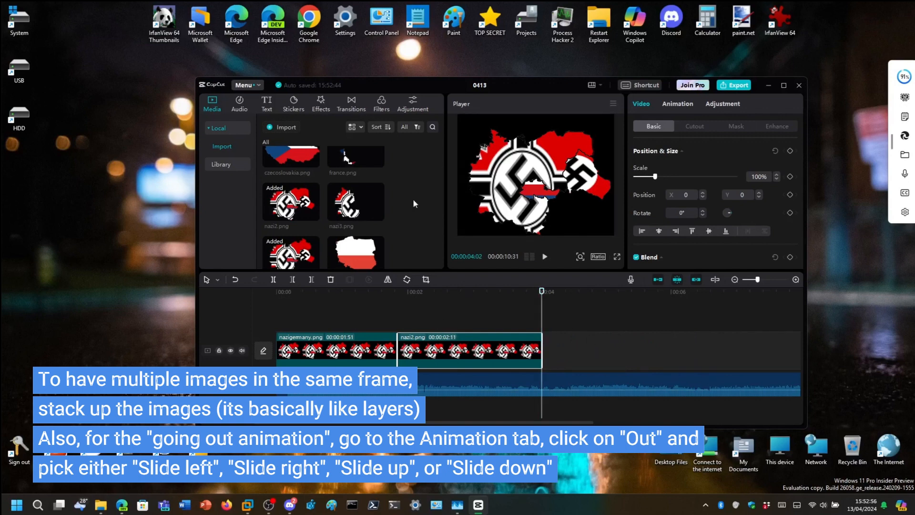
{"action": "scroll", "coordinate": [366, 205], "scroll_direction": "down", "scroll_amount": 8}
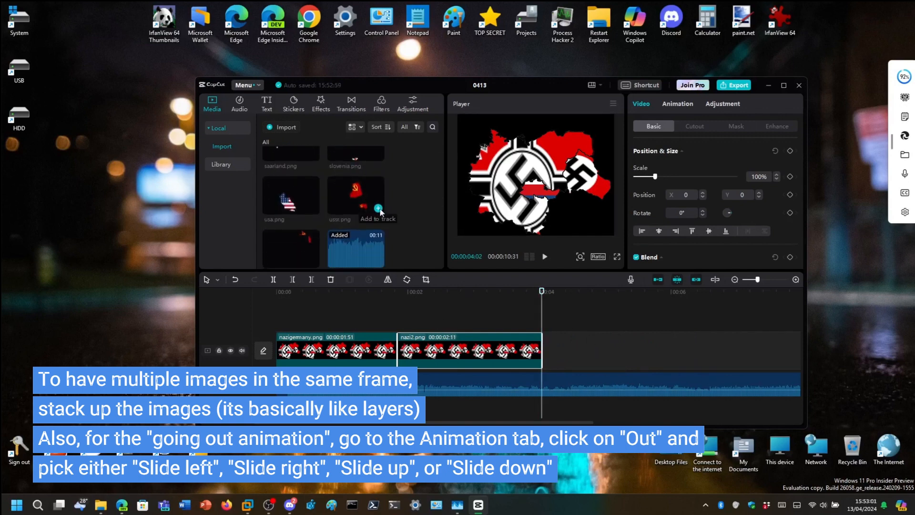
{"action": "left_click", "coordinate": [378, 208]}
{"action": "left_click_drag", "start_coordinate": [596, 350], "coordinate": [402, 308]}
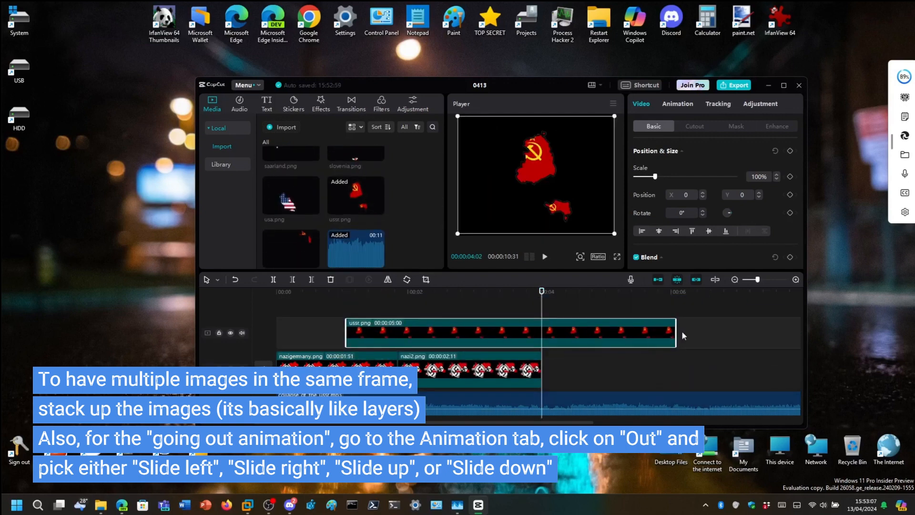
{"action": "left_click_drag", "start_coordinate": [681, 333], "coordinate": [494, 334]}
{"action": "left_click_drag", "start_coordinate": [347, 335], "coordinate": [398, 336]}
{"action": "left_click", "coordinate": [380, 317]}
{"action": "key", "text": "space"}
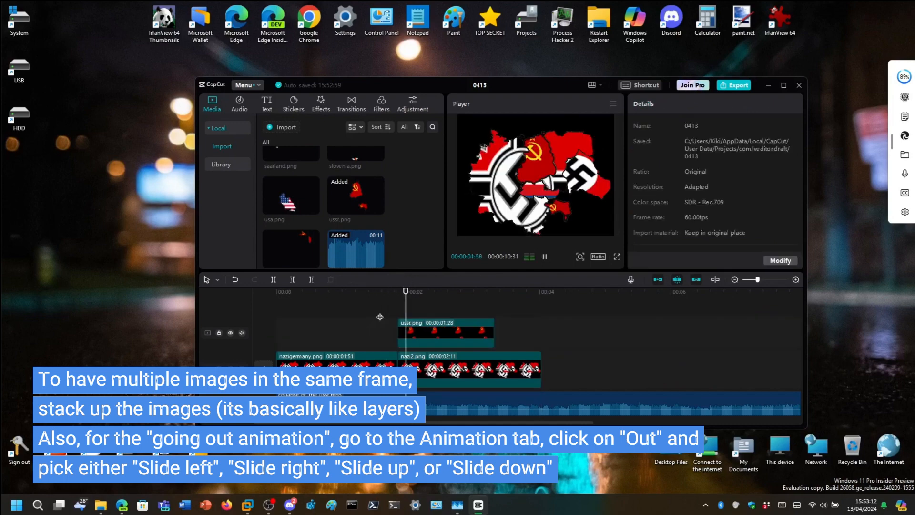
{"action": "key", "text": "space"}
{"action": "left_click", "coordinate": [380, 317]}
{"action": "key", "text": "space"}
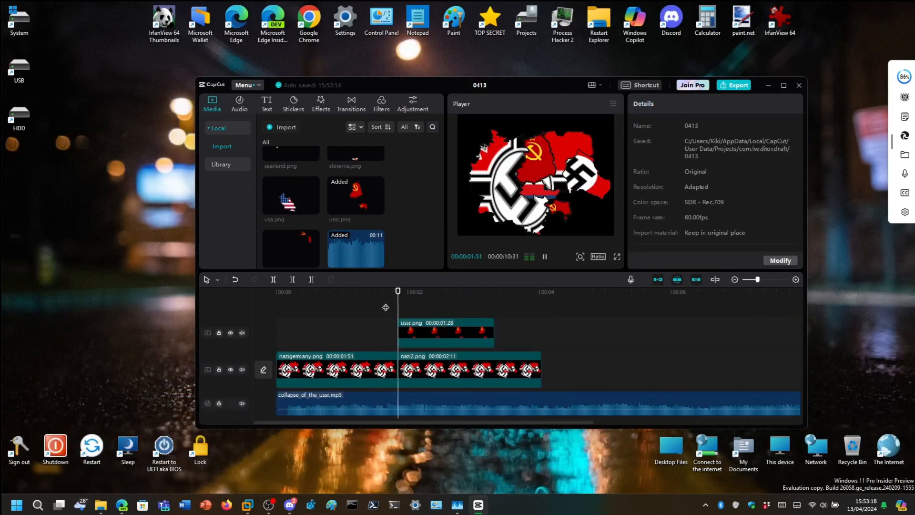
{"action": "left_click", "coordinate": [490, 329]}
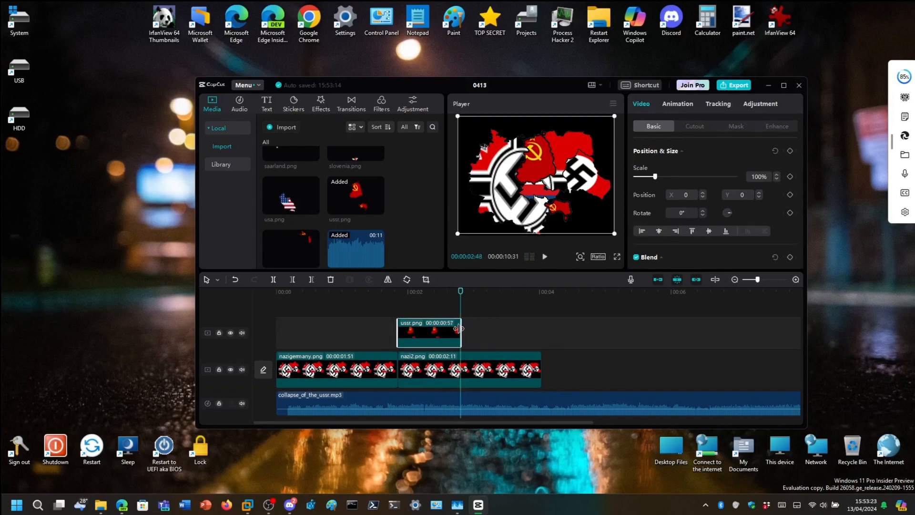
{"action": "left_click_drag", "start_coordinate": [493, 331], "coordinate": [542, 332]}
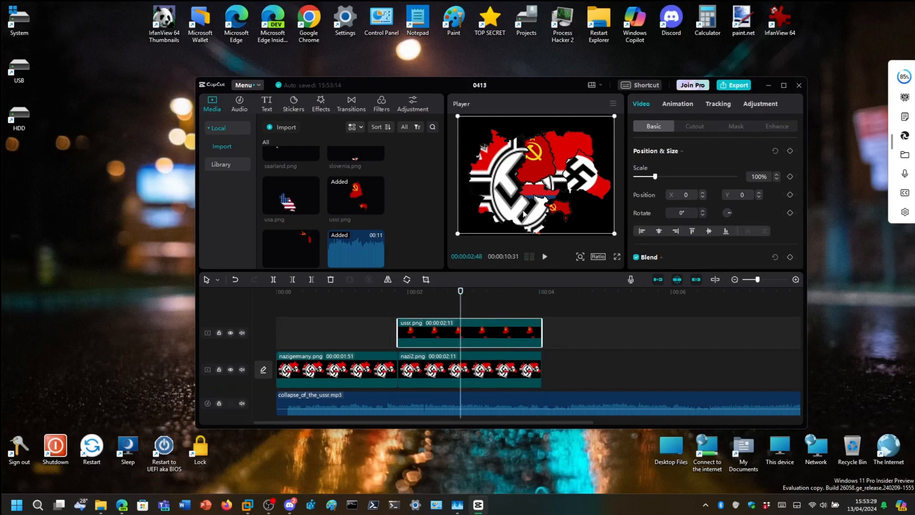
{"action": "key", "text": "Delete"}
Add ussr-konigsberg-east.png as a layer above nazi2.png, aligned with that clip and trimmed to 00:00:02:11
{"action": "scroll", "coordinate": [355, 210], "scroll_direction": "down", "scroll_amount": 1}
{"action": "left_click", "coordinate": [312, 247]}
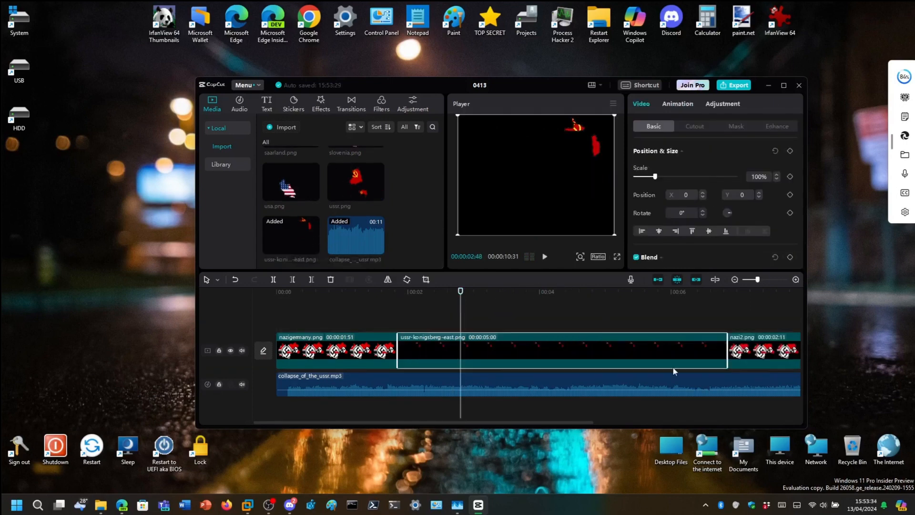
{"action": "left_click_drag", "start_coordinate": [673, 371], "coordinate": [537, 333]}
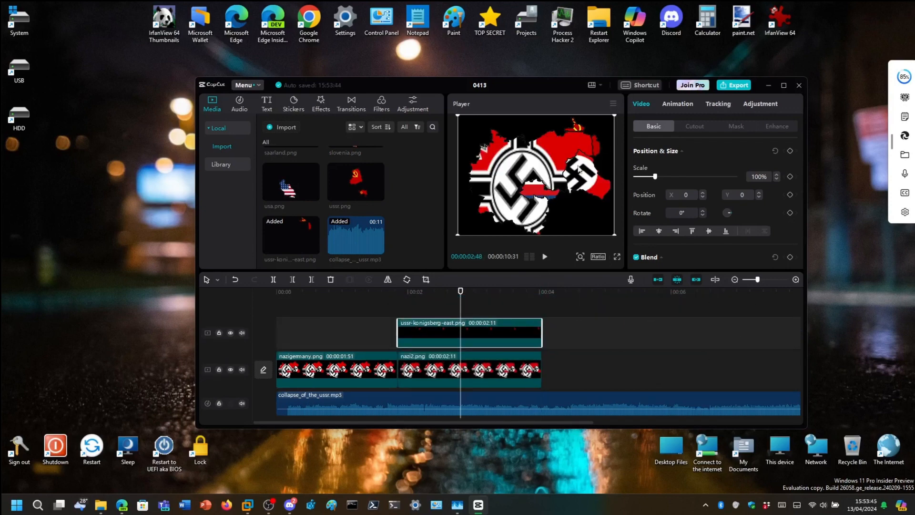
Add allies-west.png as another layer above ussr-konigsberg-east.png, aligned with nazi2.png and trimmed to 00:00:02:11
{"action": "scroll", "coordinate": [349, 193], "scroll_direction": "up", "scroll_amount": 5}
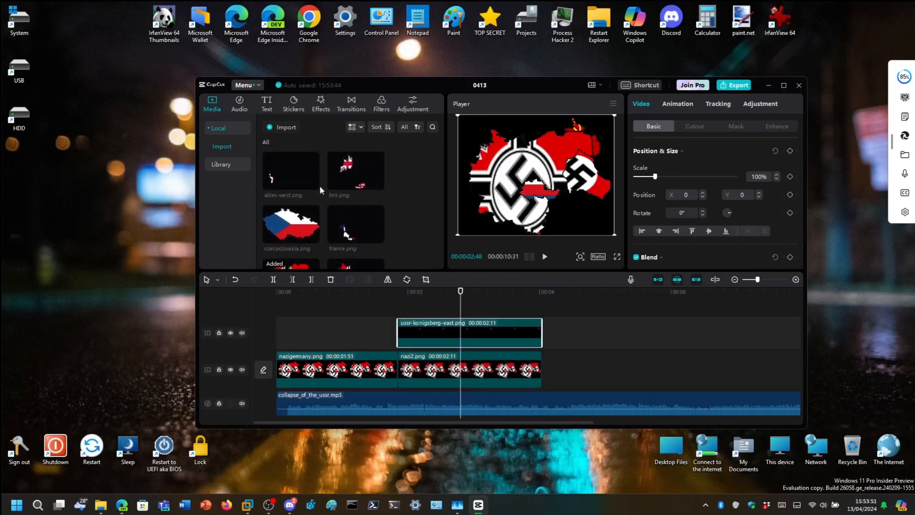
{"action": "left_click", "coordinate": [313, 184]}
{"action": "left_click_drag", "start_coordinate": [559, 368], "coordinate": [564, 301]}
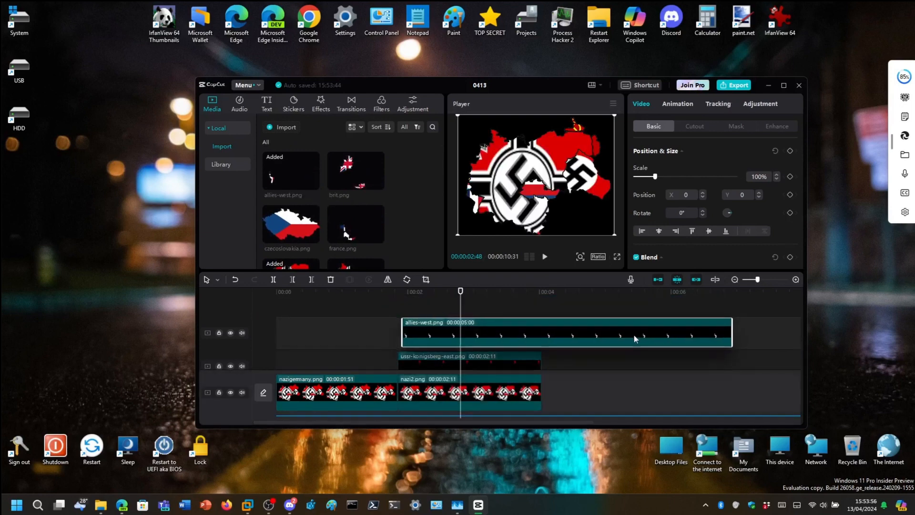
{"action": "left_click_drag", "start_coordinate": [726, 336], "coordinate": [542, 334]}
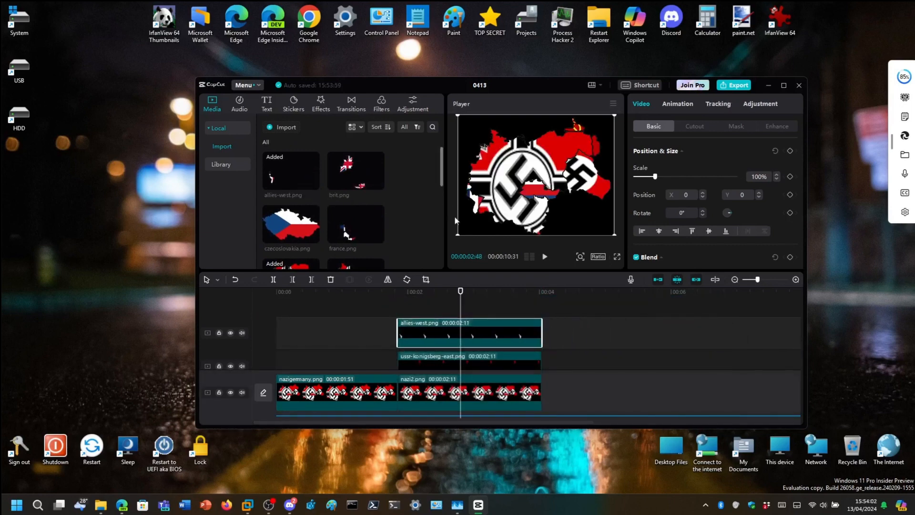
Examine the available Combo animations for the ussr-konigsberg-east.png clip, looking for a suitable slide-out effect
{"action": "left_click", "coordinate": [500, 358]}
{"action": "left_click", "coordinate": [686, 104]}
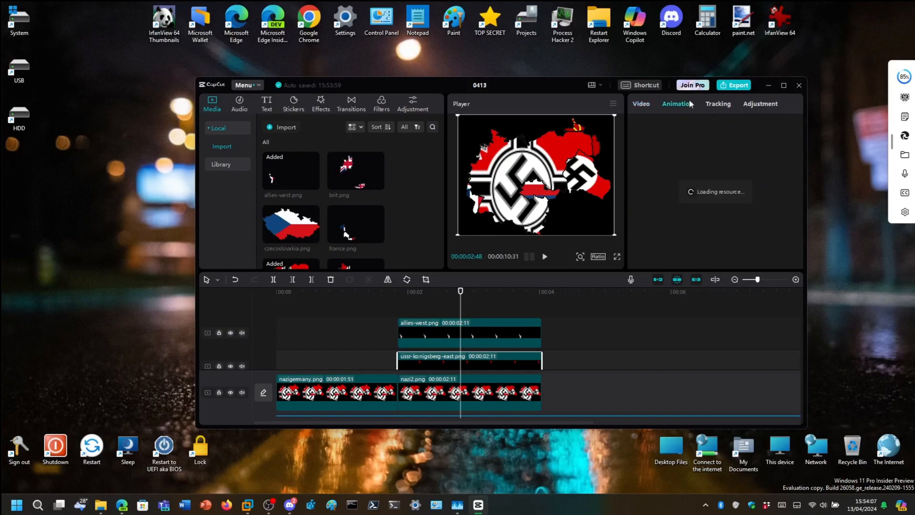
{"action": "left_click", "coordinate": [773, 126]}
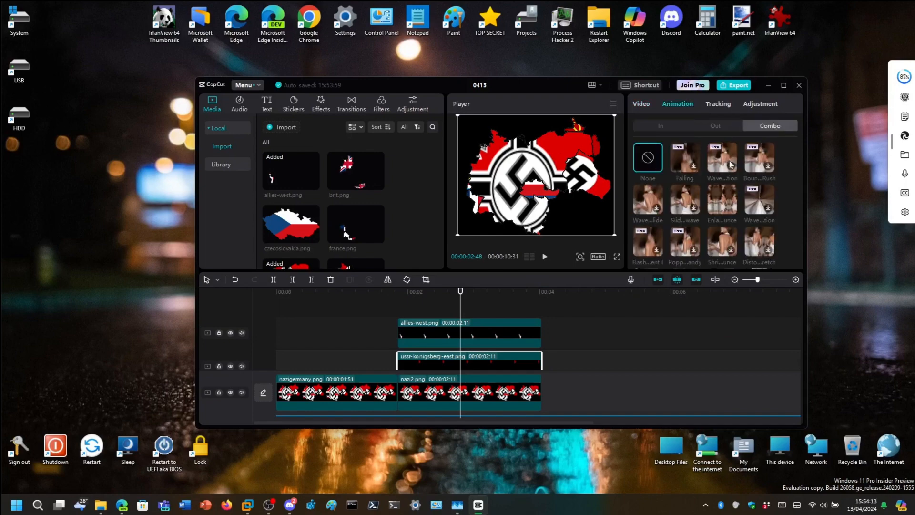
{"action": "scroll", "coordinate": [741, 217], "scroll_direction": "down", "scroll_amount": 10}
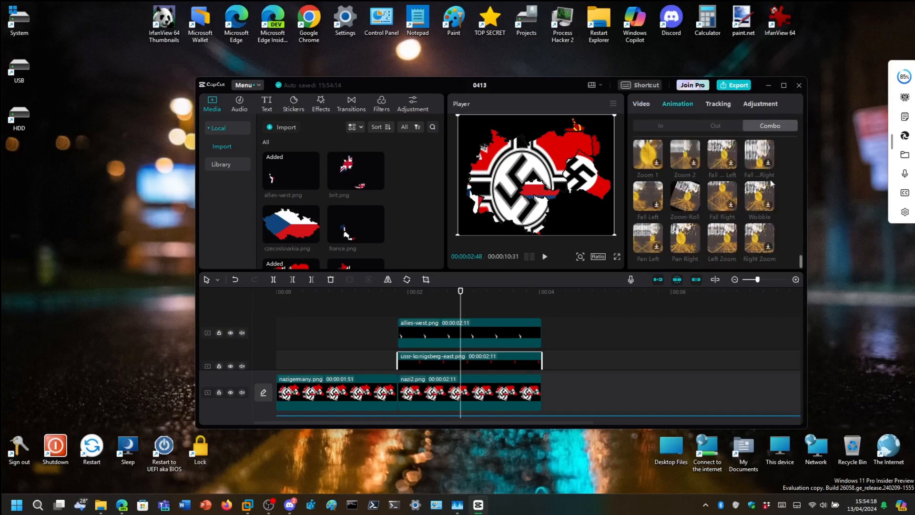
{"action": "scroll", "coordinate": [802, 158], "scroll_direction": "up", "scroll_amount": 1}
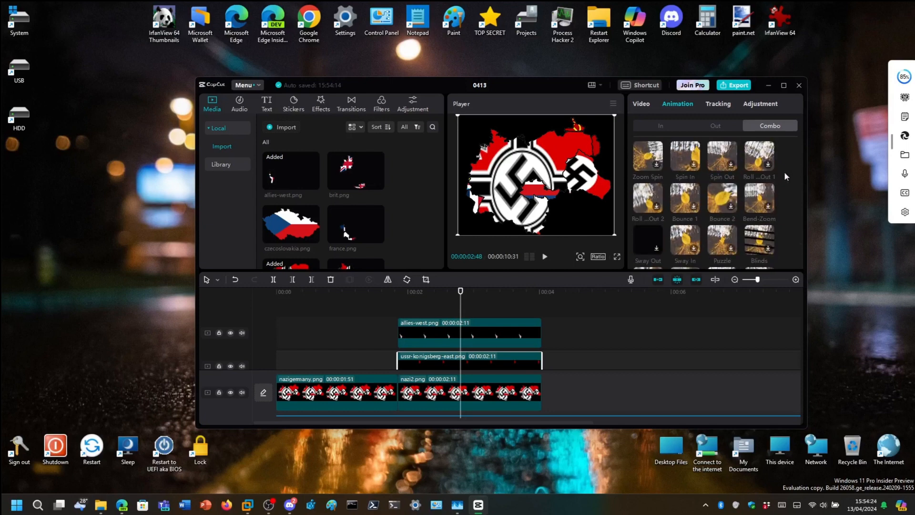
{"action": "scroll", "coordinate": [776, 177], "scroll_direction": "up", "scroll_amount": 5}
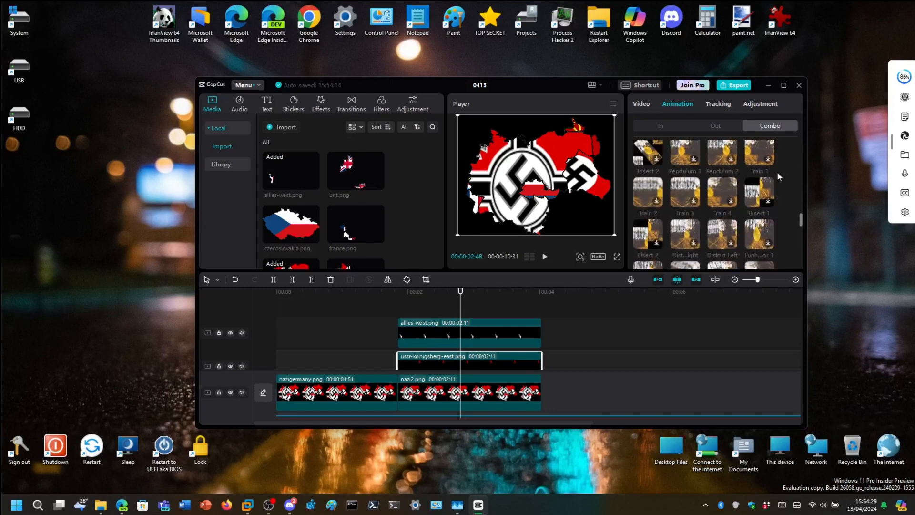
{"action": "scroll", "coordinate": [777, 176], "scroll_direction": "up", "scroll_amount": 2}
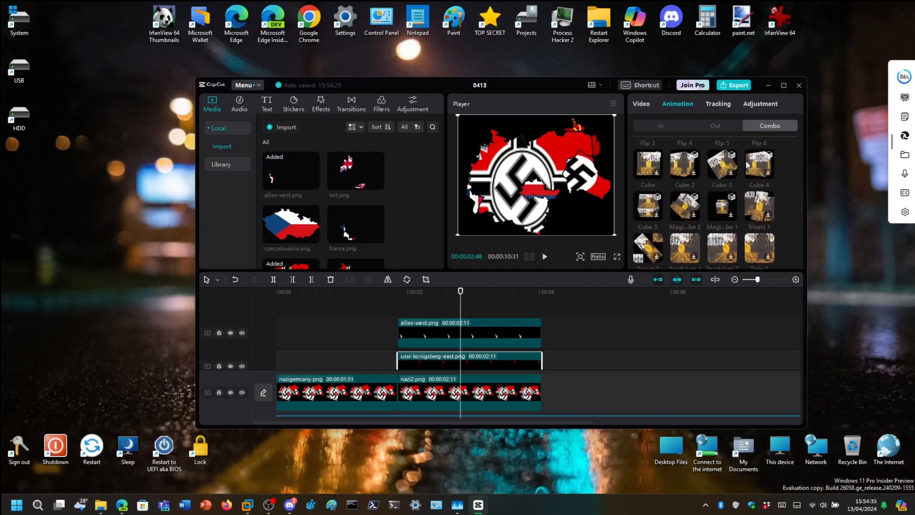
{"action": "scroll", "coordinate": [743, 167], "scroll_direction": "down", "scroll_amount": 3}
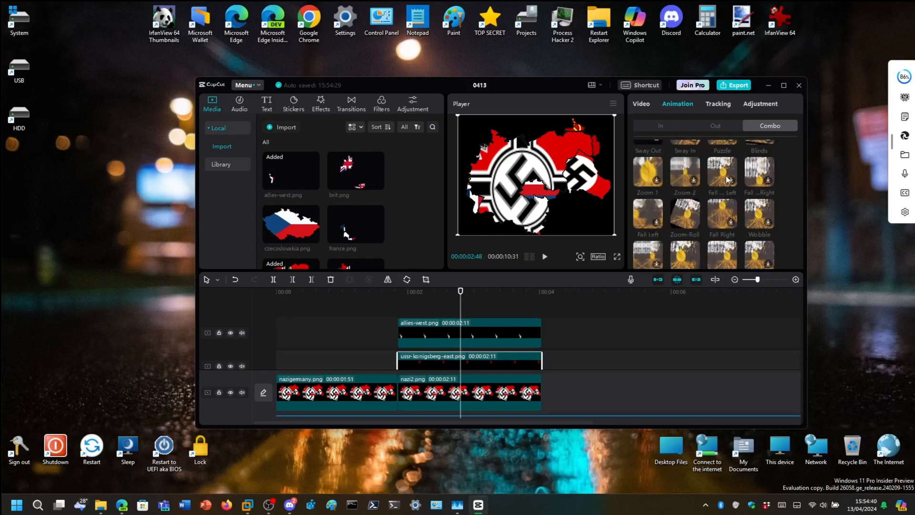
{"action": "scroll", "coordinate": [695, 179], "scroll_direction": "up", "scroll_amount": 1}
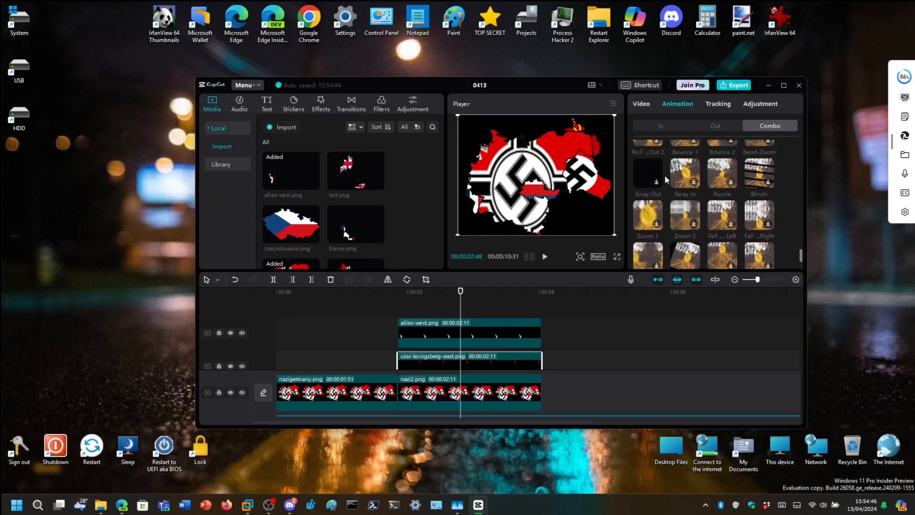
{"action": "scroll", "coordinate": [661, 190], "scroll_direction": "up", "scroll_amount": 2}
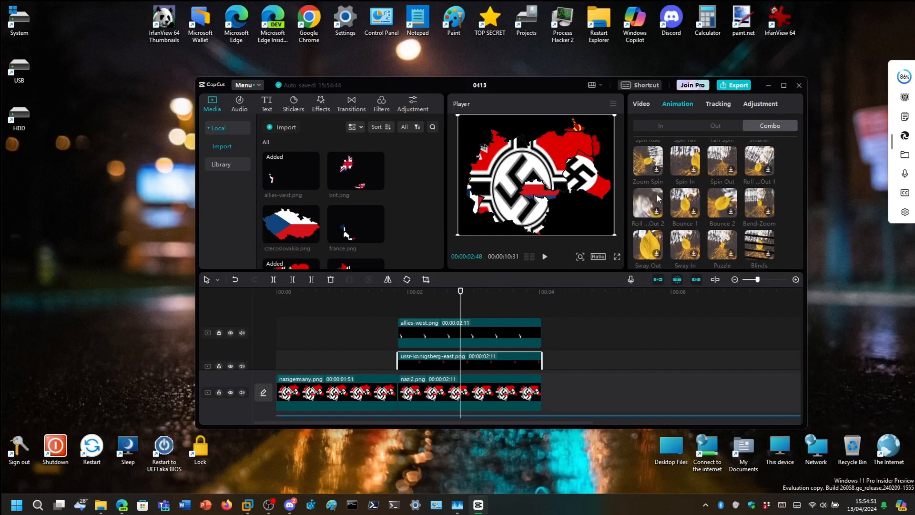
{"action": "scroll", "coordinate": [722, 169], "scroll_direction": "up", "scroll_amount": 1}
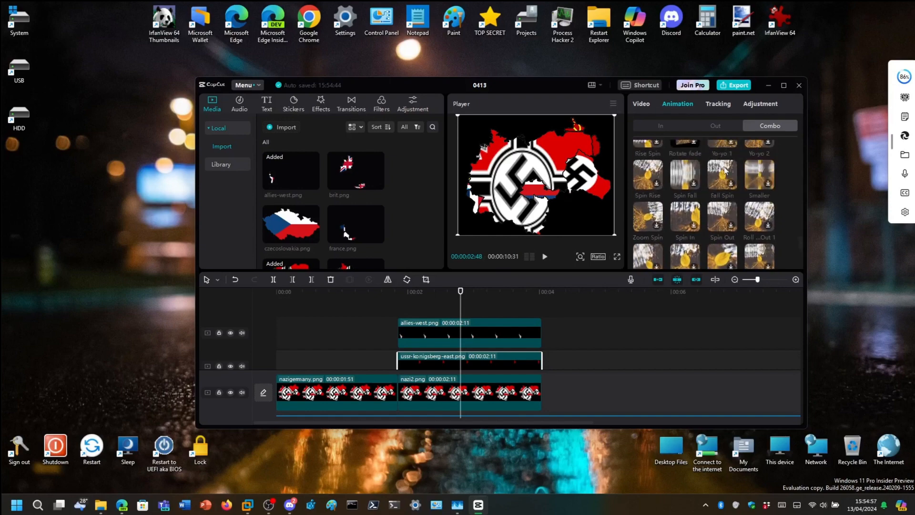
{"action": "scroll", "coordinate": [722, 171], "scroll_direction": "up", "scroll_amount": 1}
Apply the Slide Left Out animation to the allies-west.png clip
{"action": "mouse_move", "coordinate": [457, 506]}
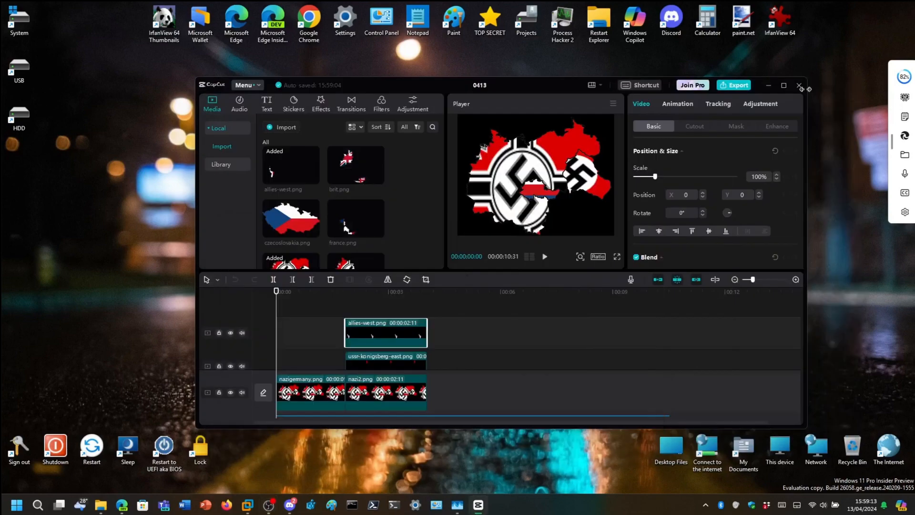
{"action": "left_click", "coordinate": [677, 104]}
{"action": "left_click", "coordinate": [708, 123]}
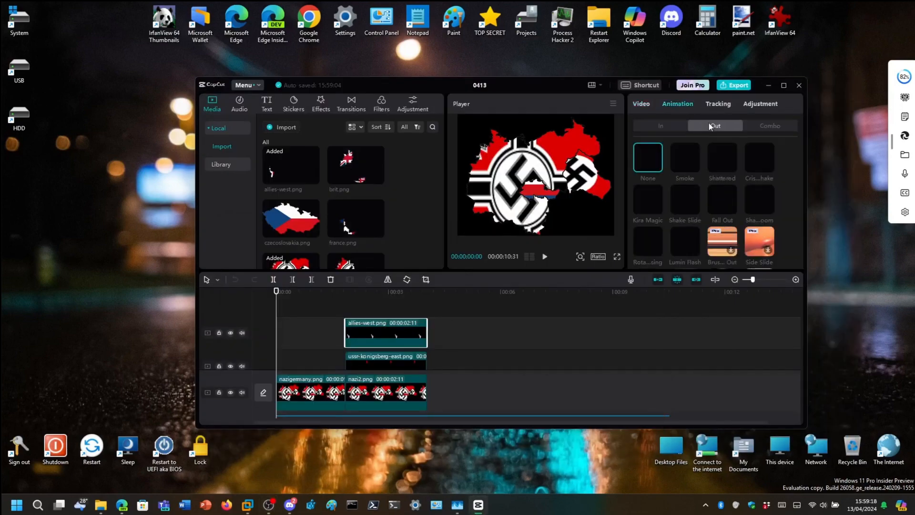
{"action": "scroll", "coordinate": [739, 155], "scroll_direction": "down", "scroll_amount": 3}
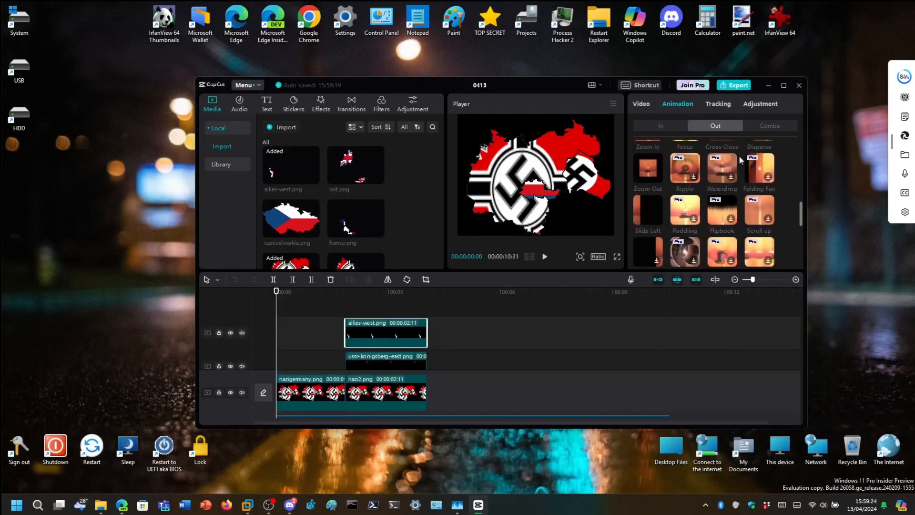
{"action": "left_click", "coordinate": [651, 203]}
Apply the Slide Right Out animation to the ussr-konigsberg-east.png clip
{"action": "left_click", "coordinate": [390, 368]}
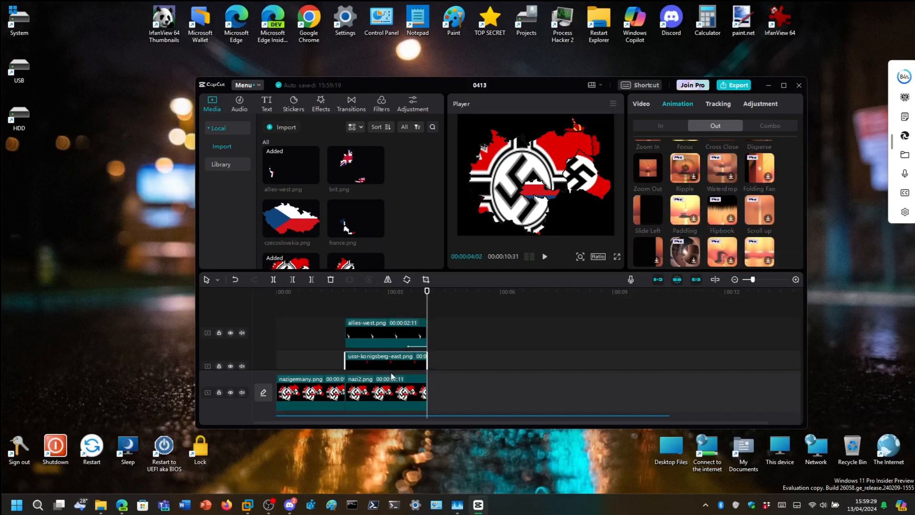
{"action": "scroll", "coordinate": [712, 187], "scroll_direction": "down", "scroll_amount": 1}
{"action": "left_click", "coordinate": [650, 190]}
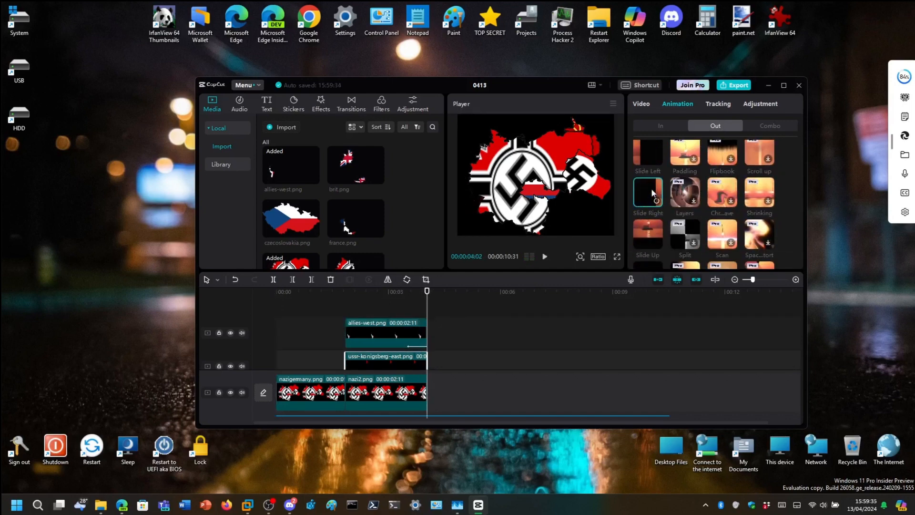
Play the timeline from near the beginning to check the animated layers, and place the playhead at about 00:00:03:23
{"action": "left_click", "coordinate": [283, 313]}
{"action": "key", "text": "space"}
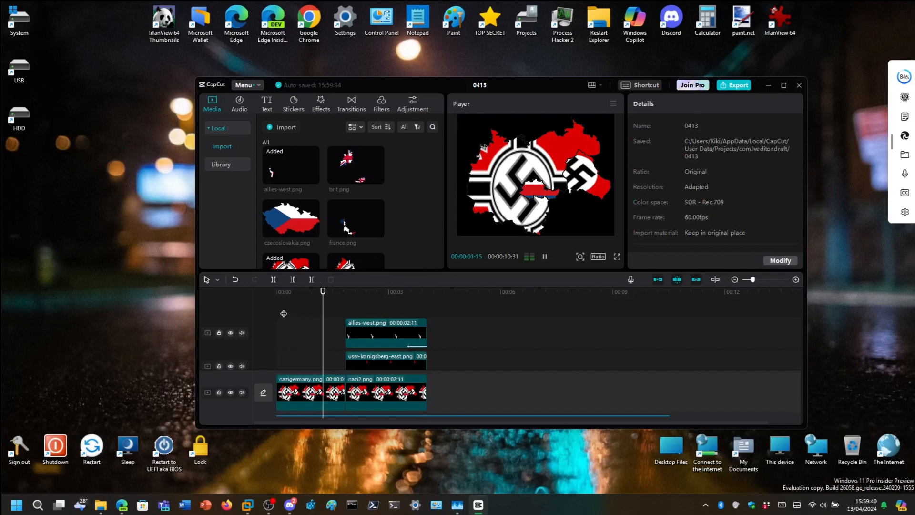
{"action": "left_click", "coordinate": [403, 310]}
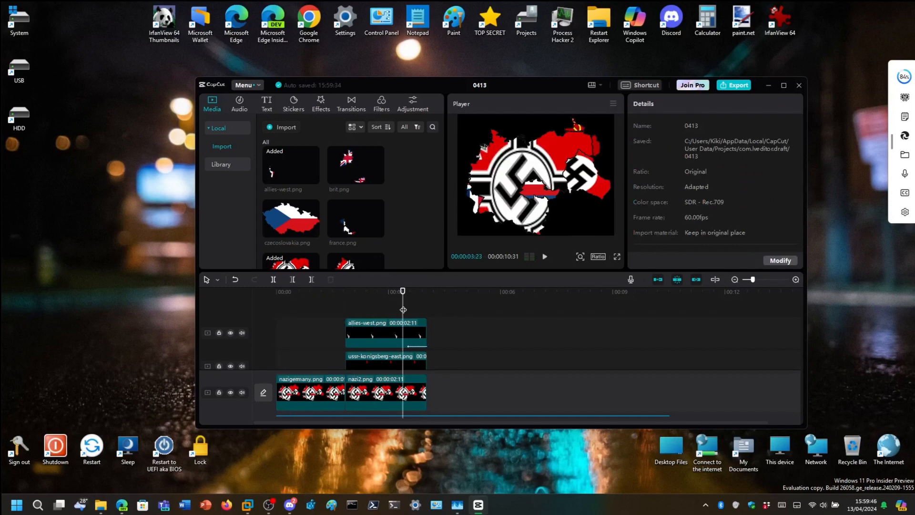
Add nazi3.png after nazi2.png on the main video track and trim its end to a duration of 00:00:02:10
{"action": "scroll", "coordinate": [358, 217], "scroll_direction": "down", "scroll_amount": 8}
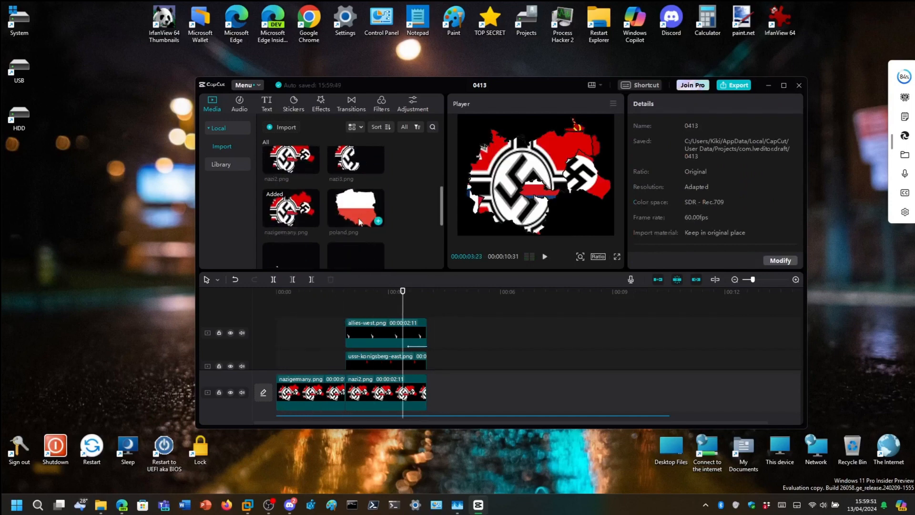
{"action": "scroll", "coordinate": [358, 218], "scroll_direction": "up", "scroll_amount": 5}
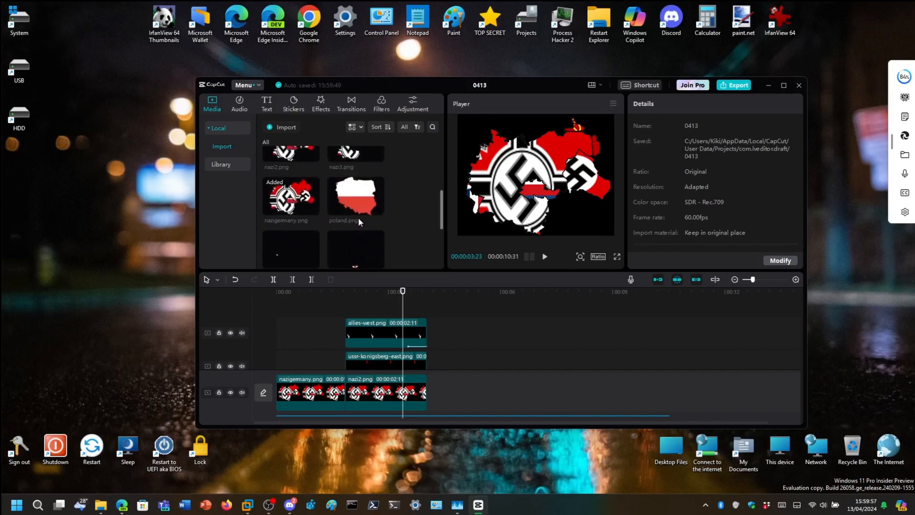
{"action": "left_click", "coordinate": [377, 201]}
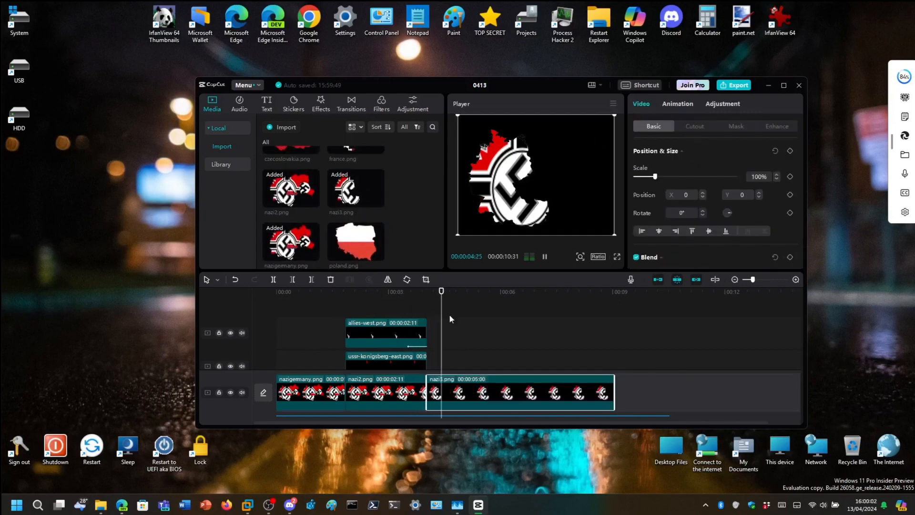
{"action": "left_click_drag", "start_coordinate": [615, 382], "coordinate": [507, 383]}
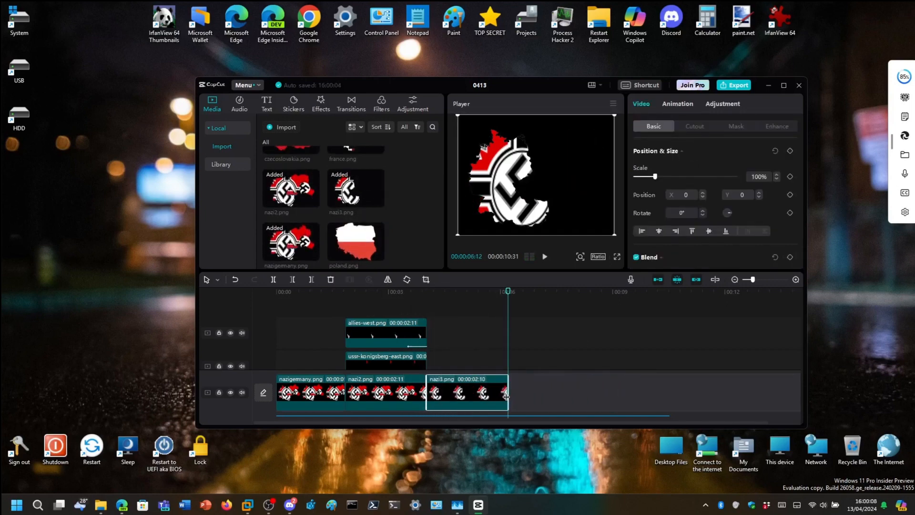
Play the timeline across the change from nazi2.png to nazi3.png and stop at about 00:00:04:37
{"action": "left_click", "coordinate": [407, 303]}
{"action": "key", "text": "space"}
{"action": "key", "text": "space"}
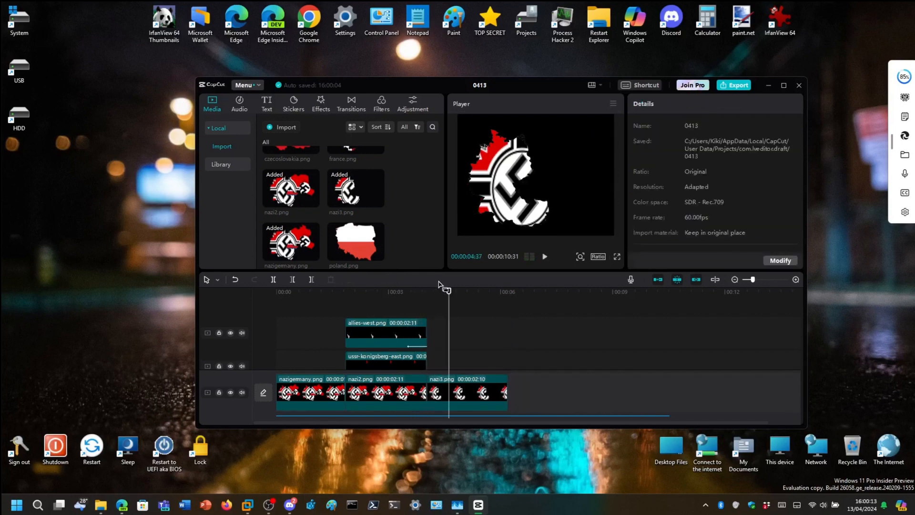
Undo the last edit and overlay slovenia.png above nazi3.png, trimming its end to a duration of 00:00:02:10
{"action": "left_click", "coordinate": [377, 255]}
{"action": "key", "text": "ctrl+z"}
{"action": "scroll", "coordinate": [339, 221], "scroll_direction": "down", "scroll_amount": 5}
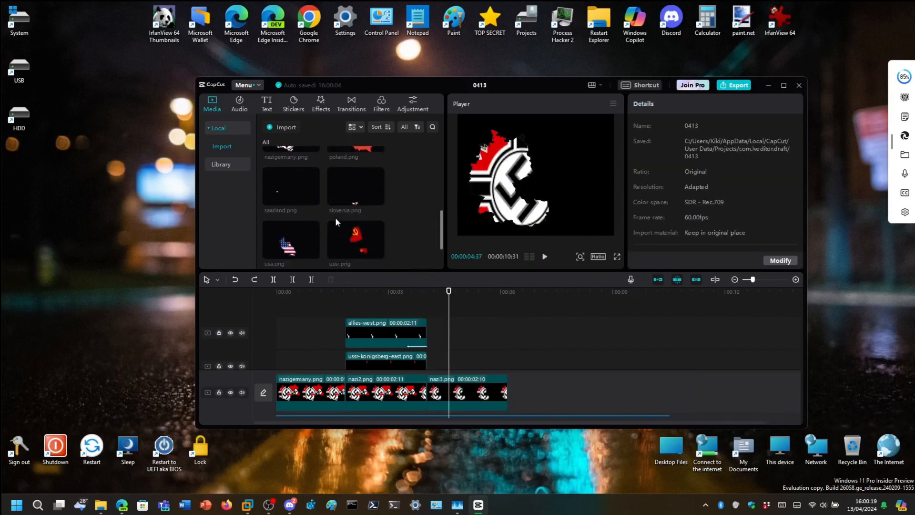
{"action": "left_click_drag", "start_coordinate": [355, 164], "coordinate": [520, 357]}
{"action": "left_click_drag", "start_coordinate": [615, 347], "coordinate": [508, 348]}
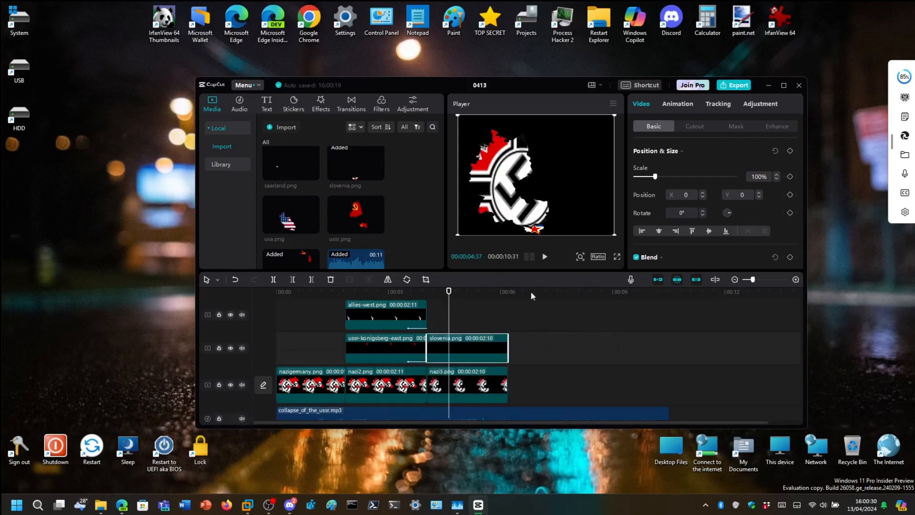
Apply the Slide Down Out animation to the slovenia.png clip
{"action": "left_click", "coordinate": [677, 104]}
{"action": "scroll", "coordinate": [696, 202], "scroll_direction": "down", "scroll_amount": 2}
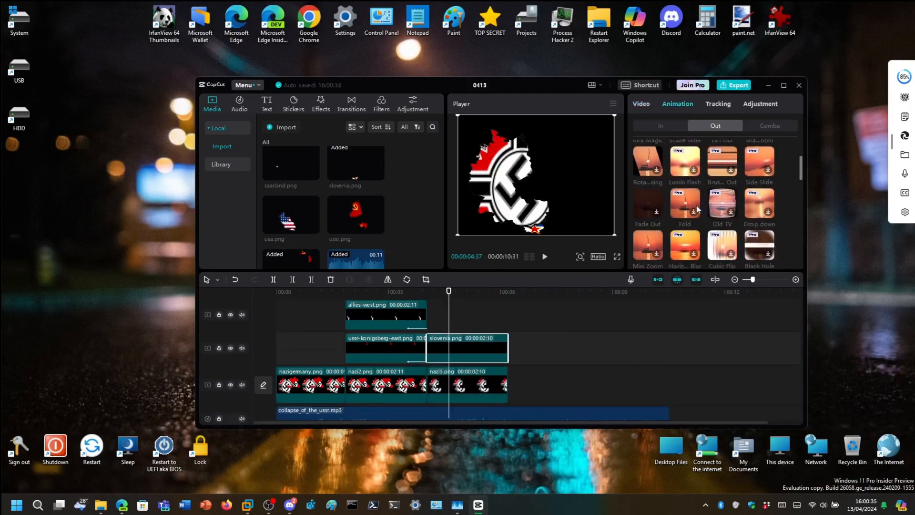
{"action": "scroll", "coordinate": [696, 209], "scroll_direction": "down", "scroll_amount": 5}
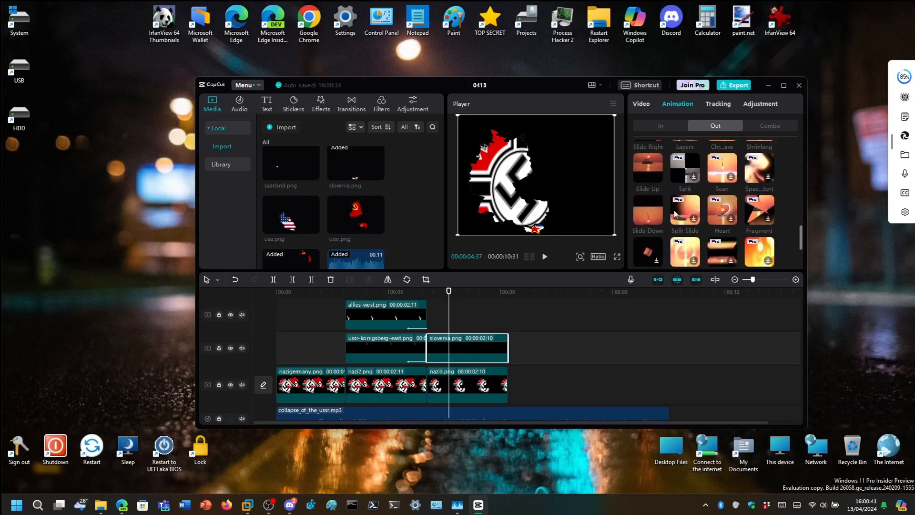
{"action": "left_click", "coordinate": [648, 210]}
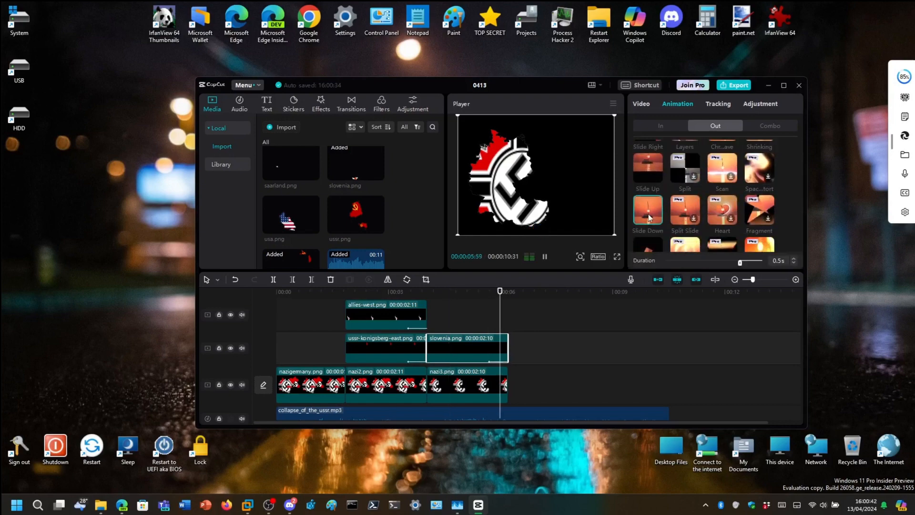
Play the timeline to check the layers' slide-out animations, and place the playhead at about 00:00:04:27
{"action": "left_click", "coordinate": [269, 505]}
{"action": "left_click", "coordinate": [322, 316]}
{"action": "key", "text": "space"}
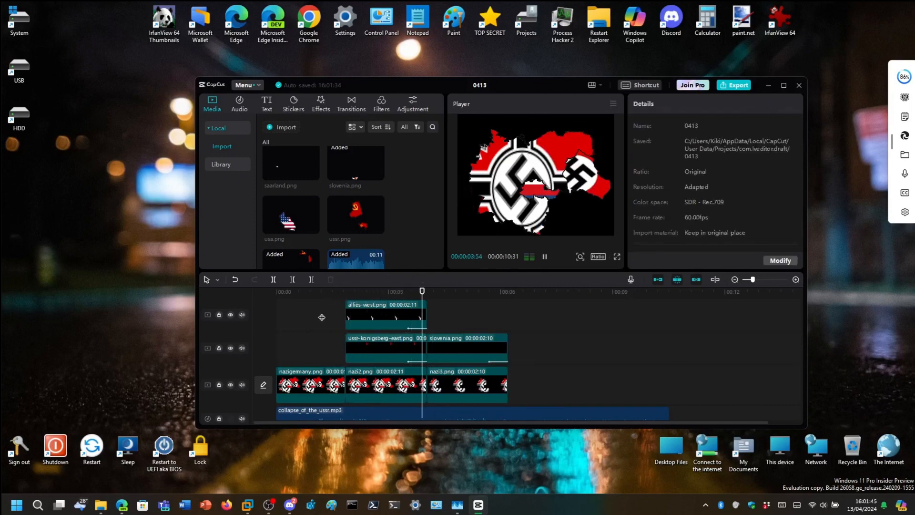
{"action": "left_click", "coordinate": [443, 315]}
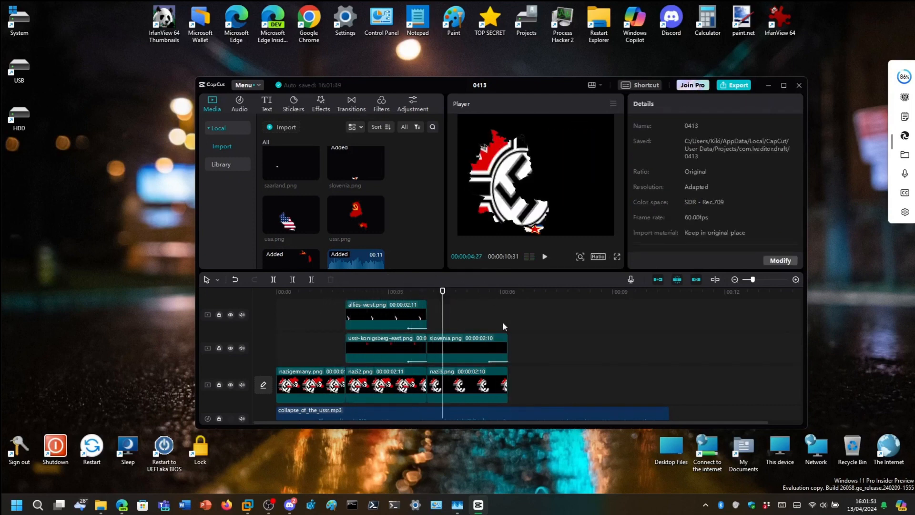
Overlay poland.png above slovenia.png, aligned with nazi3.png, and trim its end to a duration of 00:00:02:10
{"action": "scroll", "coordinate": [359, 204], "scroll_direction": "up", "scroll_amount": 2}
{"action": "scroll", "coordinate": [358, 199], "scroll_direction": "up", "scroll_amount": 1}
{"action": "left_click_drag", "start_coordinate": [359, 199], "coordinate": [509, 311]}
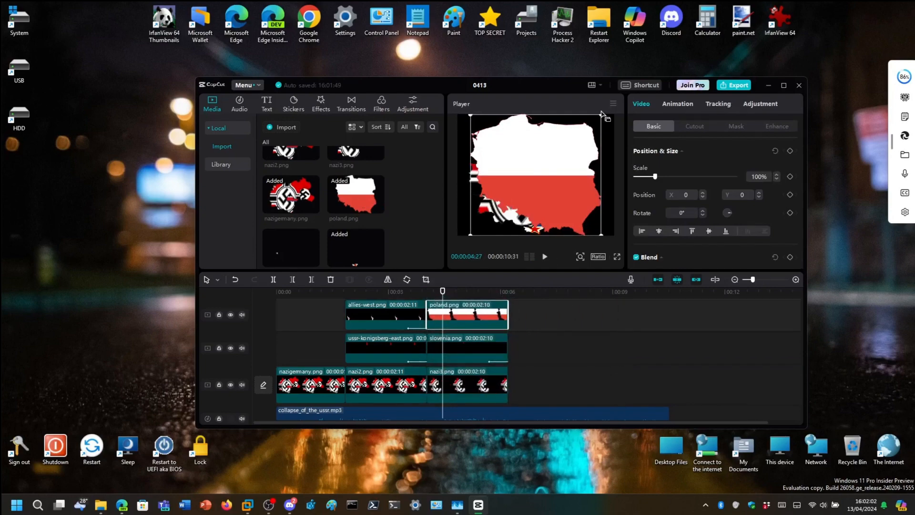
Maximize the editor with a larger preview, scale poland.png to about 48% and position it at about X 538, Y 269
{"action": "left_click", "coordinate": [784, 86]}
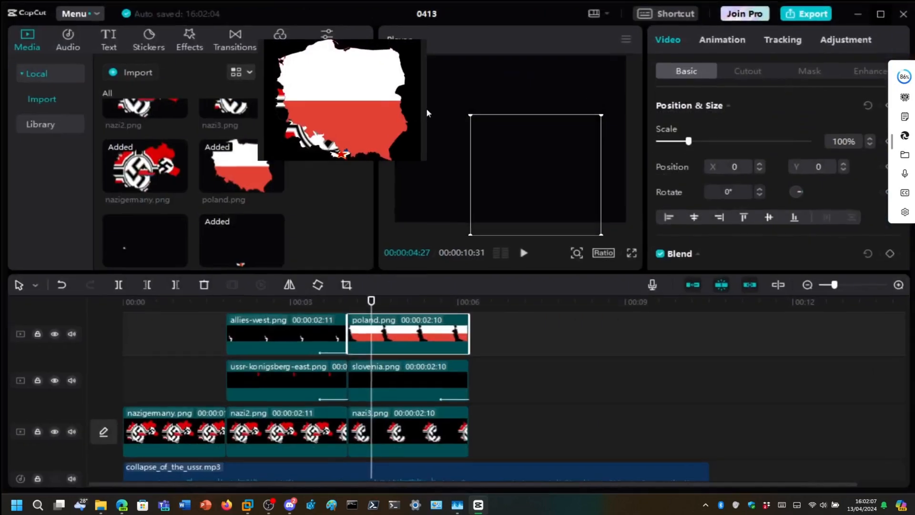
{"action": "left_click_drag", "start_coordinate": [632, 270], "coordinate": [628, 323]}
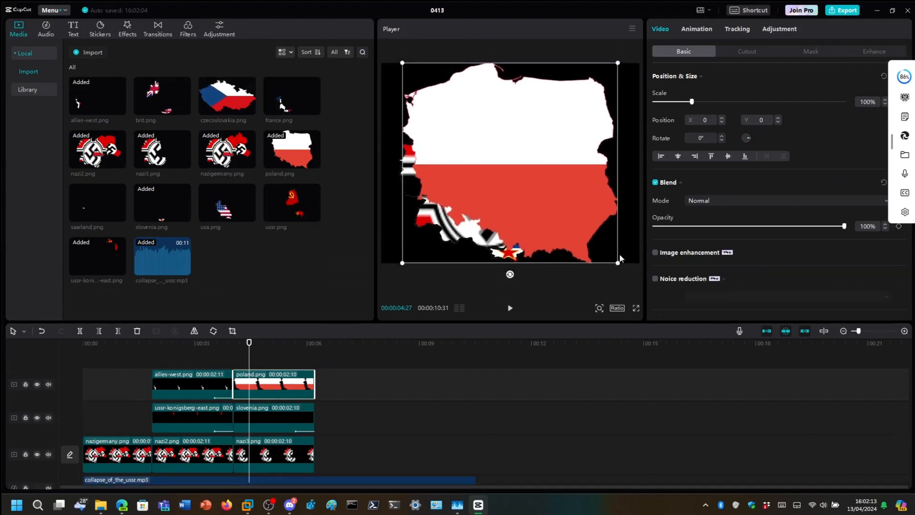
{"action": "left_click_drag", "start_coordinate": [618, 64], "coordinate": [585, 93]}
{"action": "left_click_drag", "start_coordinate": [532, 137], "coordinate": [582, 116]}
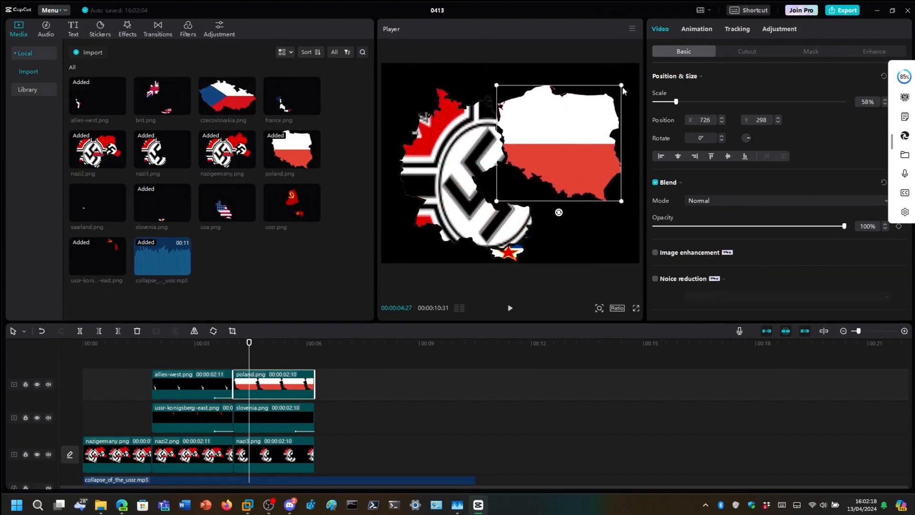
{"action": "left_click_drag", "start_coordinate": [623, 84], "coordinate": [586, 121]}
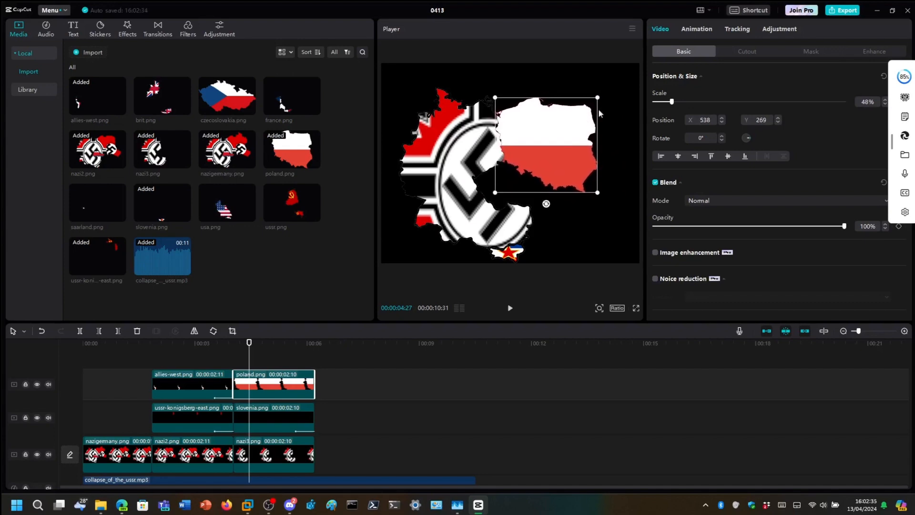
Apply the Slide Right Out animation to the poland.png clip
{"action": "left_click", "coordinate": [611, 114]}
{"action": "left_click", "coordinate": [287, 382]}
{"action": "left_click", "coordinate": [700, 30]}
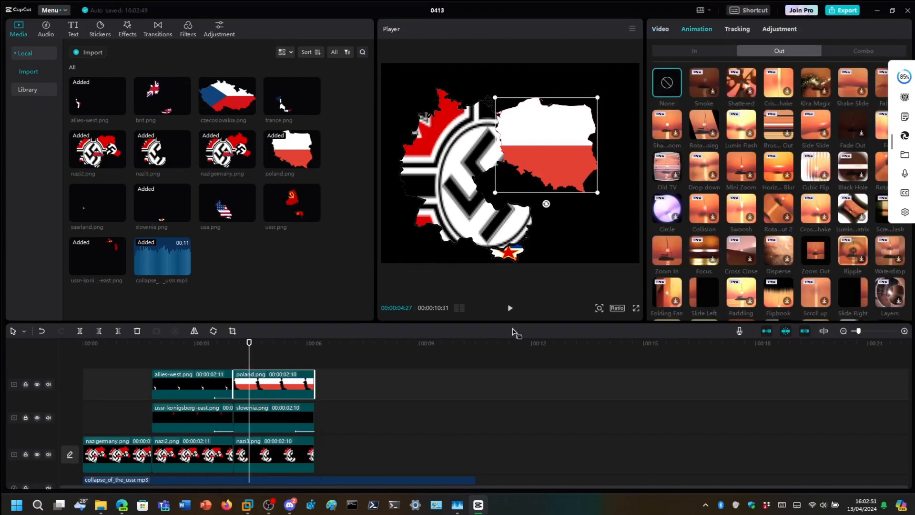
{"action": "left_click", "coordinate": [269, 505]}
{"action": "scroll", "coordinate": [714, 174], "scroll_direction": "down", "scroll_amount": 3}
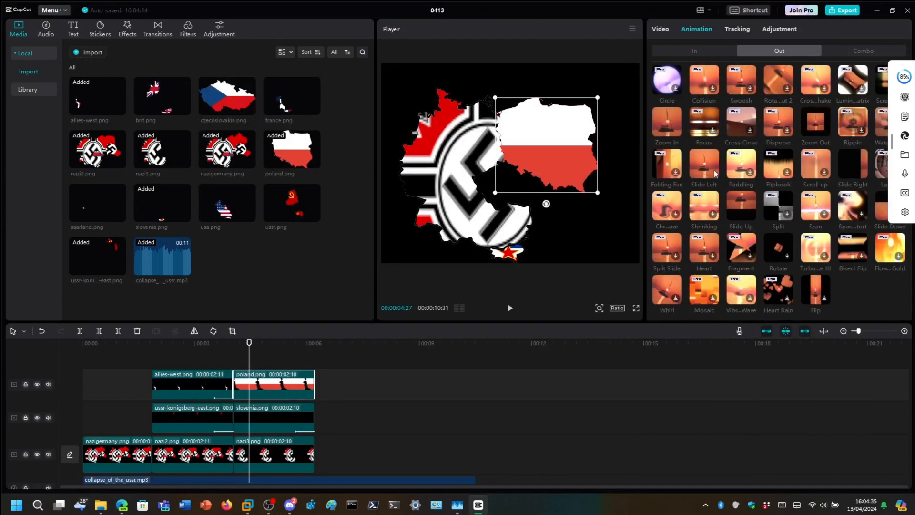
{"action": "scroll", "coordinate": [719, 190], "scroll_direction": "up", "scroll_amount": 1}
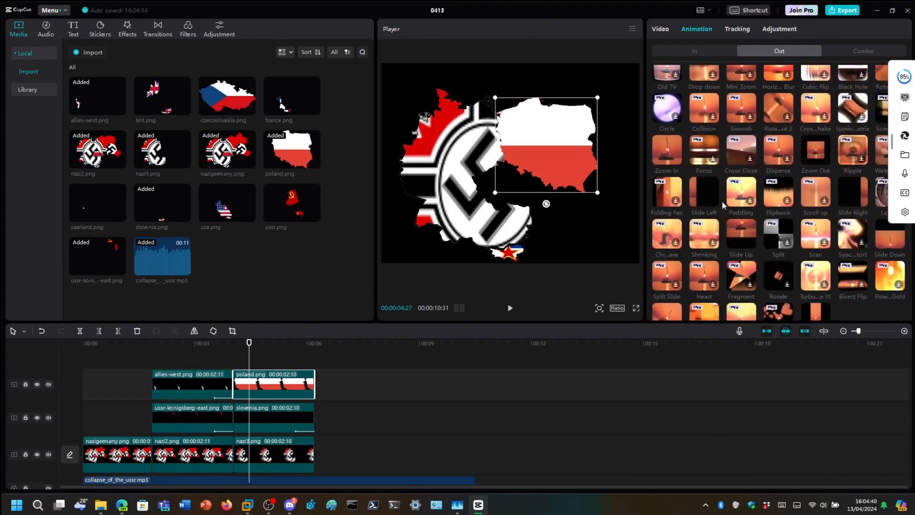
{"action": "left_click", "coordinate": [853, 192]}
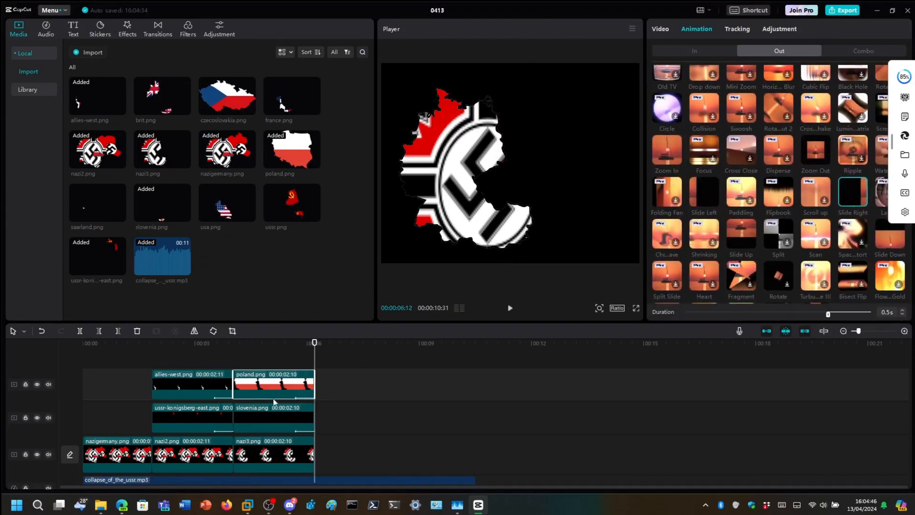
Overlay czecoslovakia.png on a new layer above poland.png and trim its end to a duration of 00:00:02:10
{"action": "left_click", "coordinate": [249, 110]}
{"action": "left_click_drag", "start_coordinate": [498, 455], "coordinate": [314, 386]}
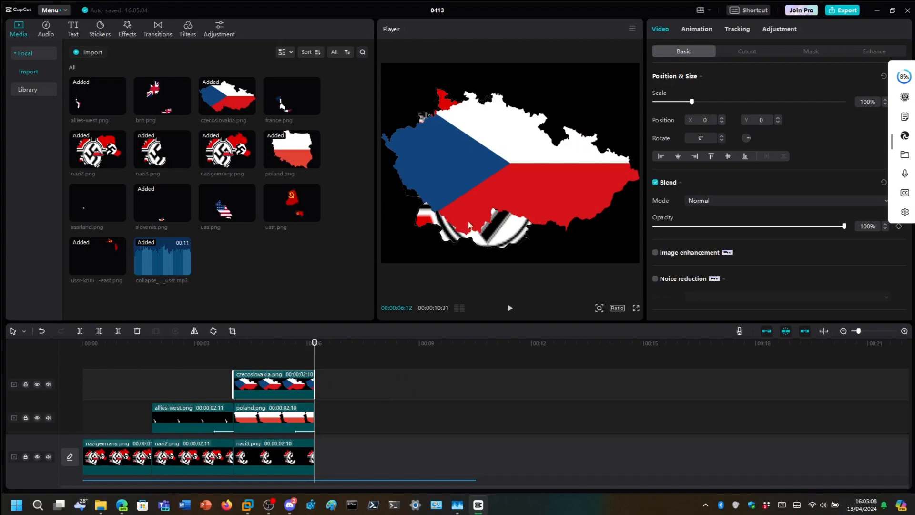
{"action": "left_click", "coordinate": [538, 184]}
With the playhead at about 00:00:05:34, scale czecoslovakia.png to about 31% and position it at about X 0, Y -333
{"action": "left_click", "coordinate": [286, 386]}
{"action": "left_click", "coordinate": [581, 175]}
{"action": "left_click", "coordinate": [272, 380]}
{"action": "left_click_drag", "start_coordinate": [312, 366], "coordinate": [291, 376]}
{"action": "left_click_drag", "start_coordinate": [639, 235], "coordinate": [530, 192]}
{"action": "left_click_drag", "start_coordinate": [564, 160], "coordinate": [556, 162]}
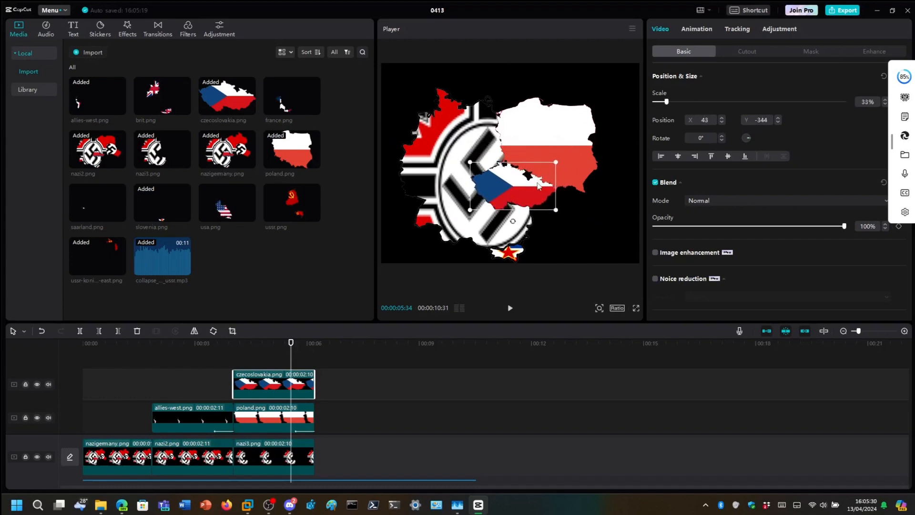
{"action": "left_click_drag", "start_coordinate": [556, 212], "coordinate": [551, 208]}
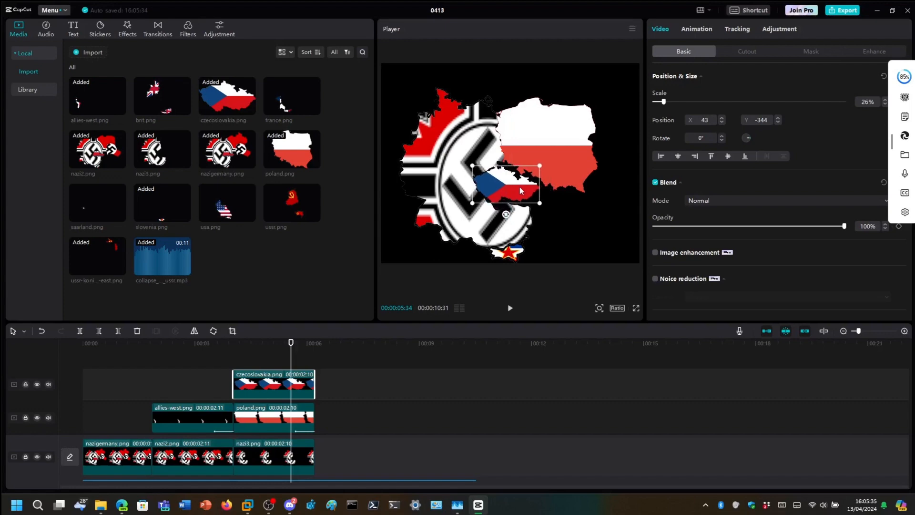
{"action": "left_click_drag", "start_coordinate": [520, 190], "coordinate": [539, 199]}
{"action": "left_click", "coordinate": [577, 205]}
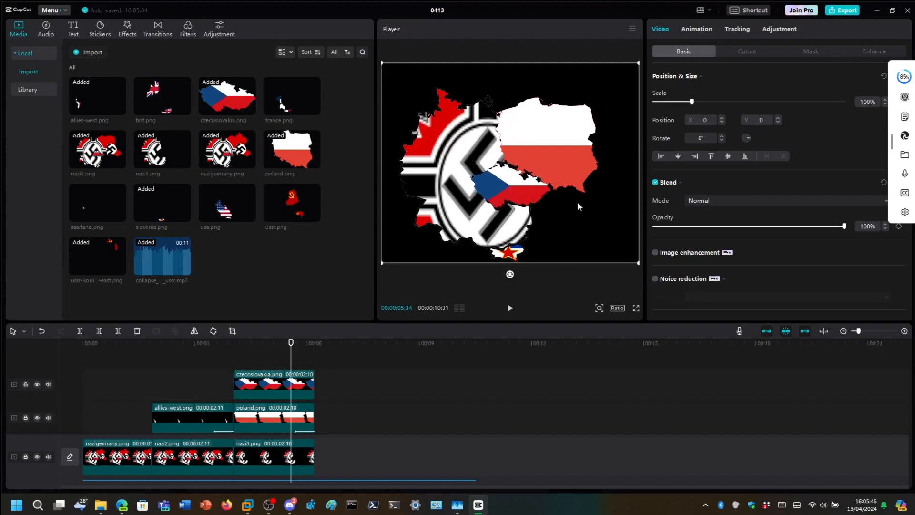
{"action": "left_click", "coordinate": [578, 169]}
Apply the Slide Right Out animation to the czecoslovakia.png clip
{"action": "left_click", "coordinate": [246, 392]}
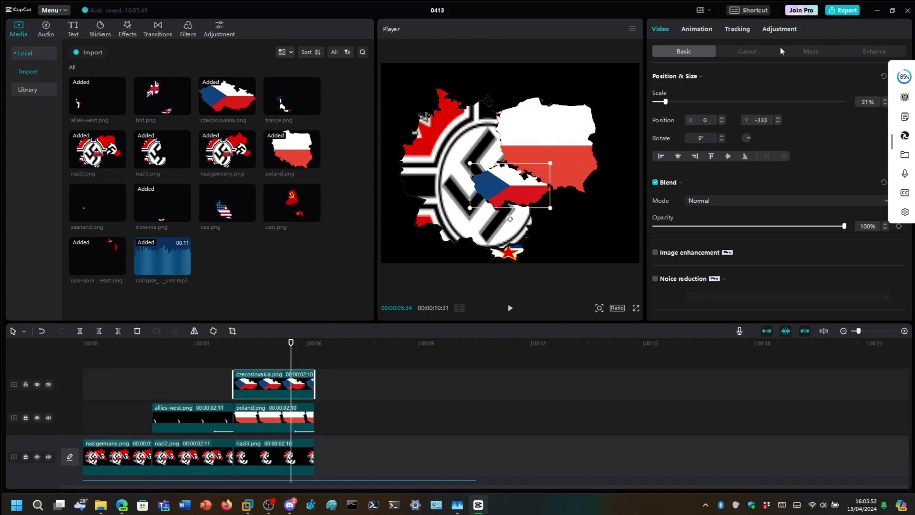
{"action": "left_click", "coordinate": [697, 29]}
{"action": "left_click", "coordinate": [777, 52]}
{"action": "scroll", "coordinate": [737, 149], "scroll_direction": "down", "scroll_amount": 1}
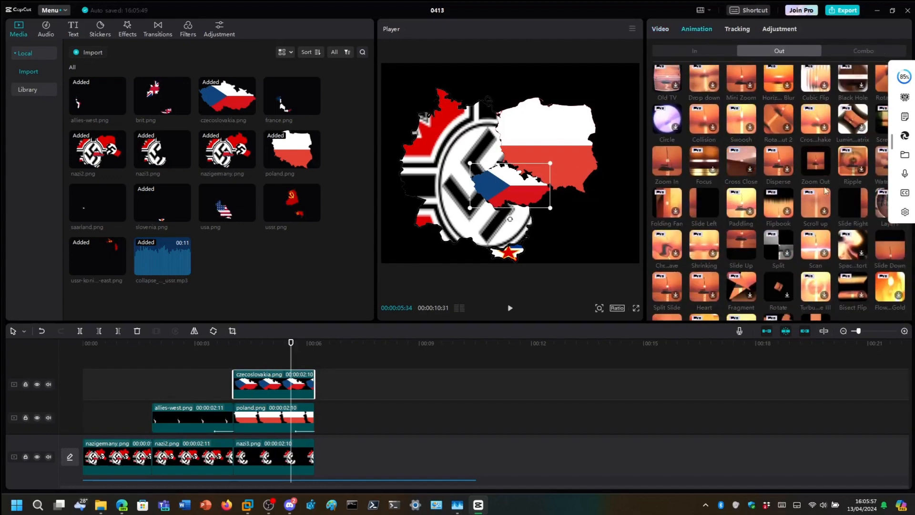
{"action": "left_click", "coordinate": [856, 209]}
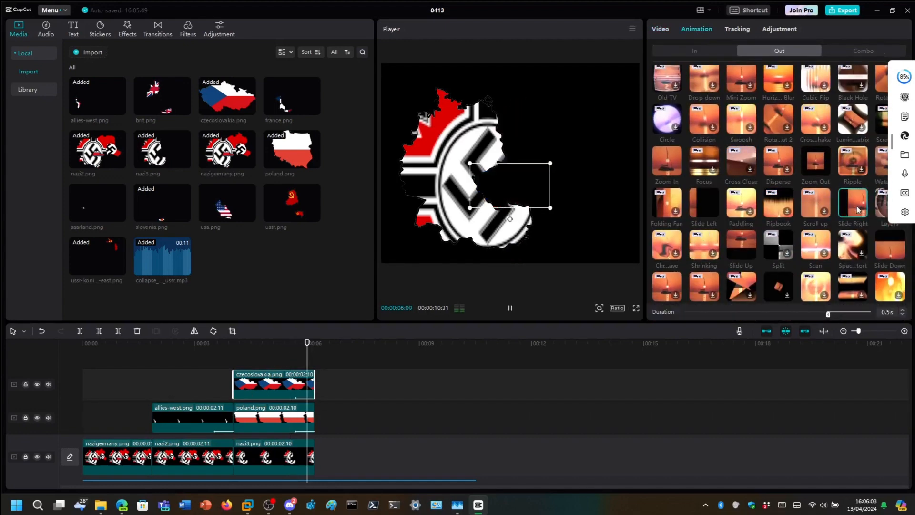
Play the timeline several times from near the beginning to check the layered maps and slide-out animations against the audio
{"action": "left_click", "coordinate": [115, 381]}
{"action": "key", "text": "space"}
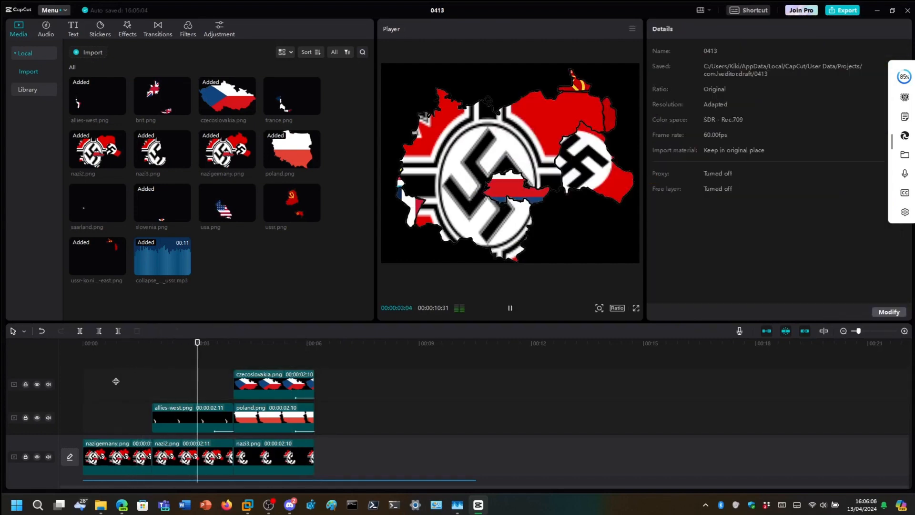
{"action": "key", "text": "space"}
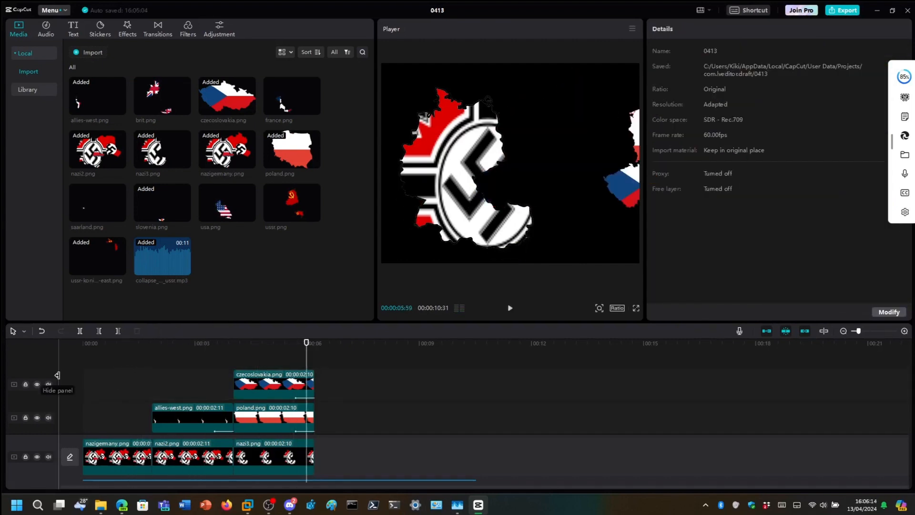
{"action": "left_click", "coordinate": [116, 377]}
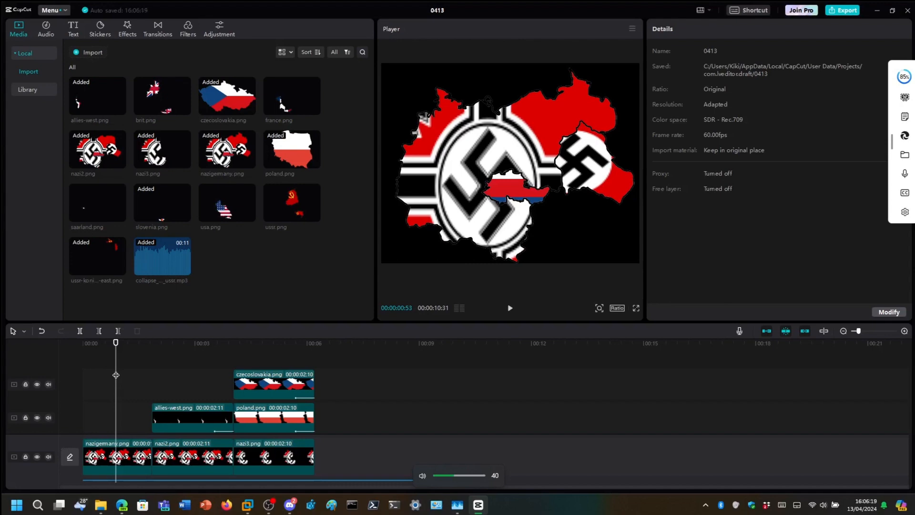
{"action": "key", "text": "space"}
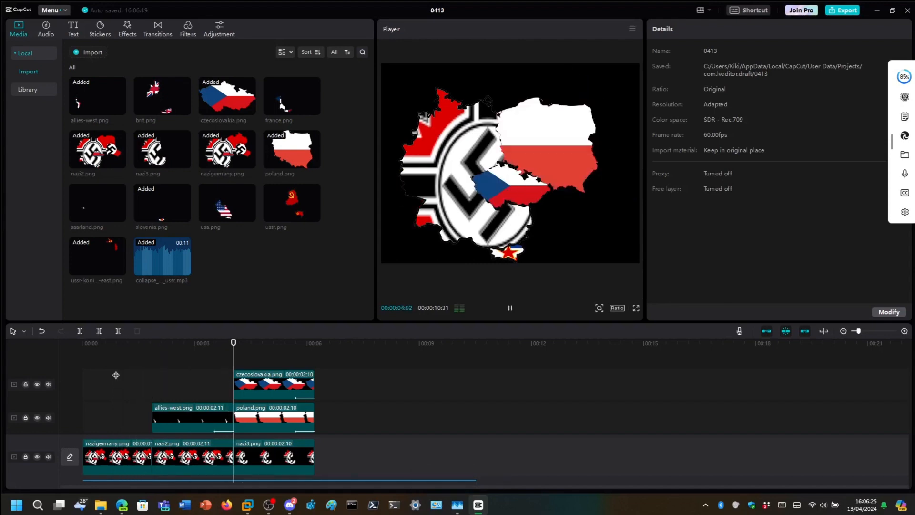
{"action": "left_click", "coordinate": [111, 368]}
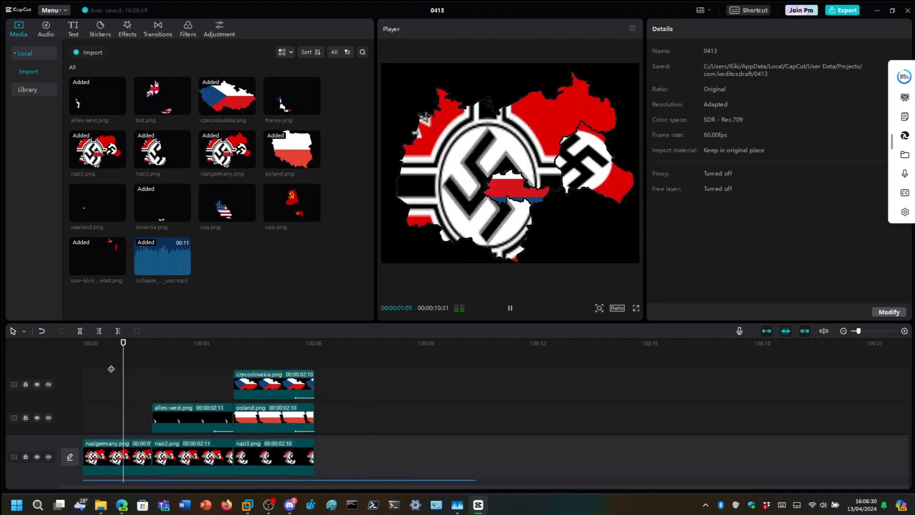
{"action": "key", "text": "space"}
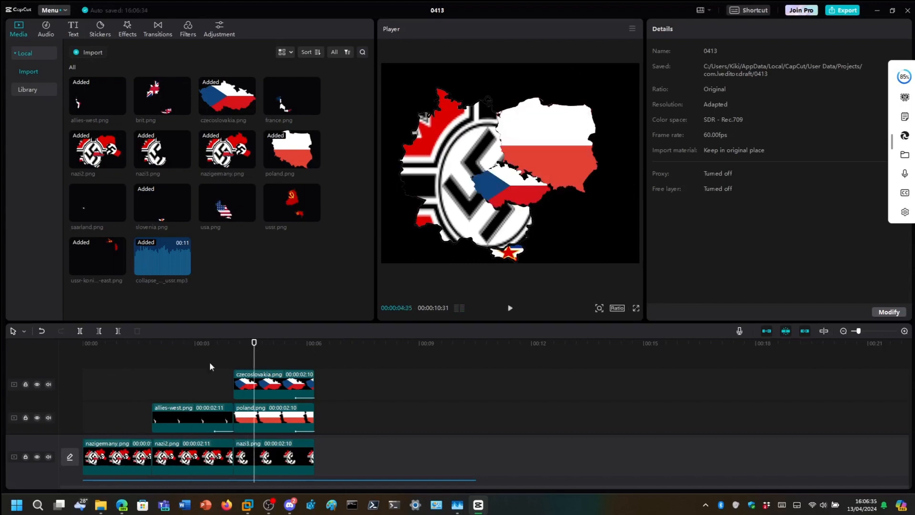
{"action": "key", "text": "space"}
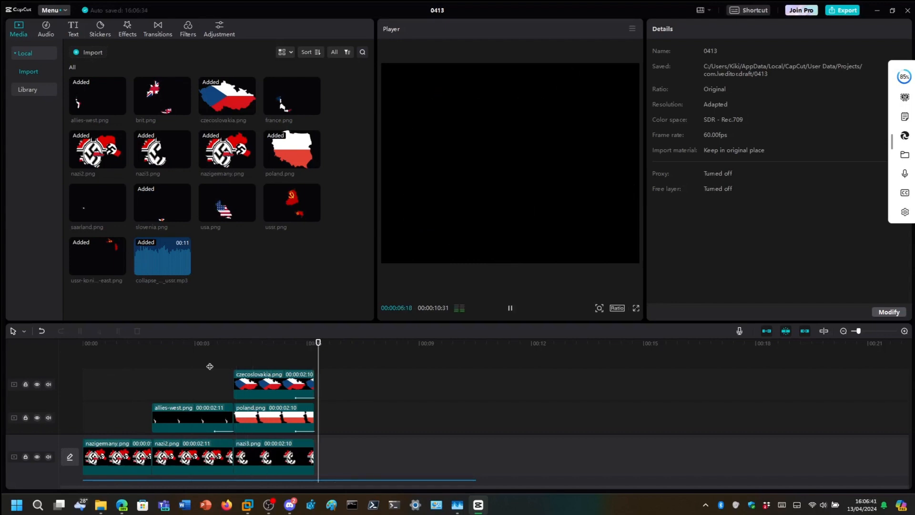
{"action": "key", "text": "space"}
Add ussr.png after nazi3.png on the main video track and trim its end to a duration of 00:00:04:19
{"action": "left_click", "coordinate": [295, 355]}
{"action": "scroll", "coordinate": [456, 384], "scroll_direction": "down", "scroll_amount": 1}
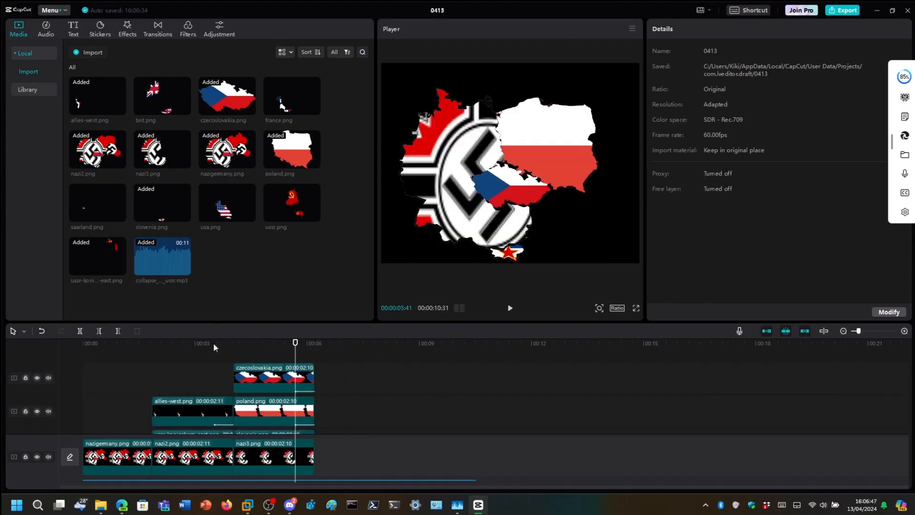
{"action": "left_click", "coordinate": [315, 216]}
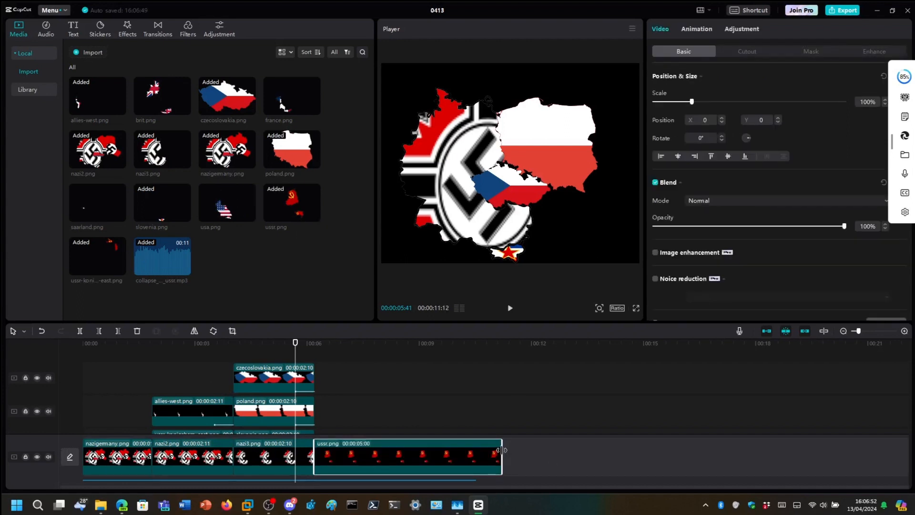
{"action": "left_click_drag", "start_coordinate": [502, 450], "coordinate": [475, 450]}
Place the playhead at about 00:00:06:52 and overlay usa.png above ussr.png with a duration of 00:00:04:19
{"action": "left_click", "coordinate": [339, 381]}
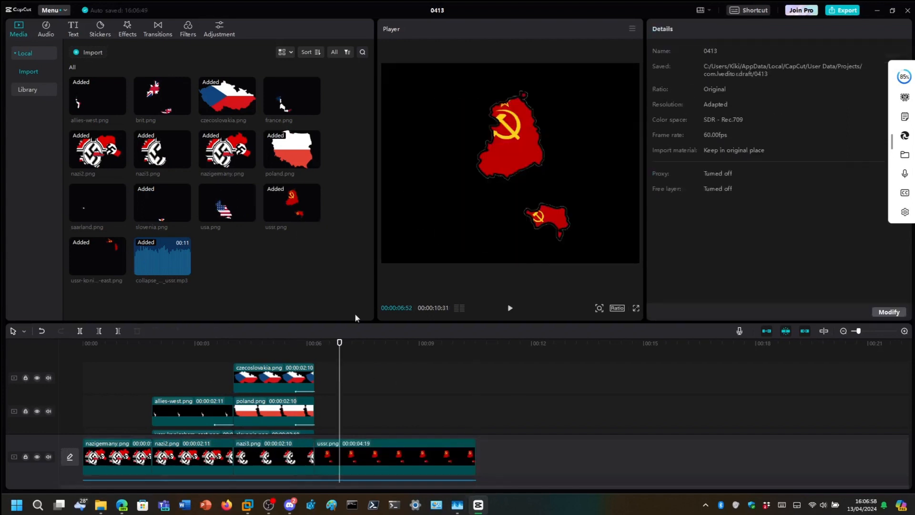
{"action": "left_click", "coordinate": [250, 215]}
{"action": "left_click_drag", "start_coordinate": [477, 452], "coordinate": [476, 411]}
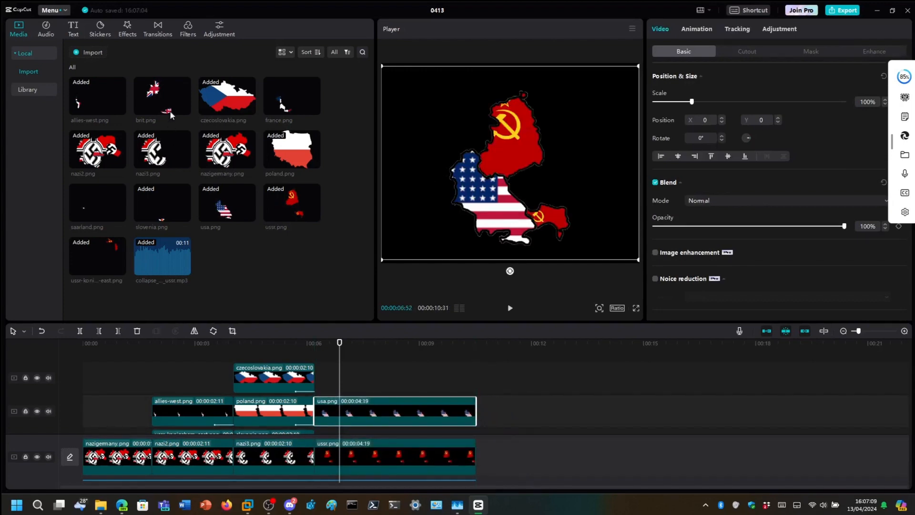
Overlay brit.png with a duration of 00:00:04:19, plus france.png and saarland.png, on separate tracks above usa.png, starting with ussr.png
{"action": "left_click", "coordinate": [185, 109]}
{"action": "left_click_drag", "start_coordinate": [477, 456], "coordinate": [476, 375]}
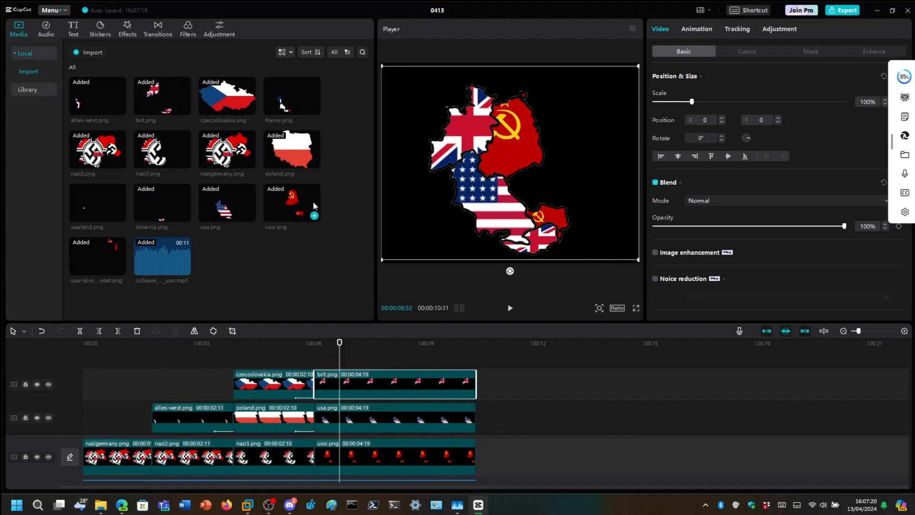
{"action": "left_click", "coordinate": [314, 108]}
{"action": "left_click_drag", "start_coordinate": [477, 457], "coordinate": [459, 358]}
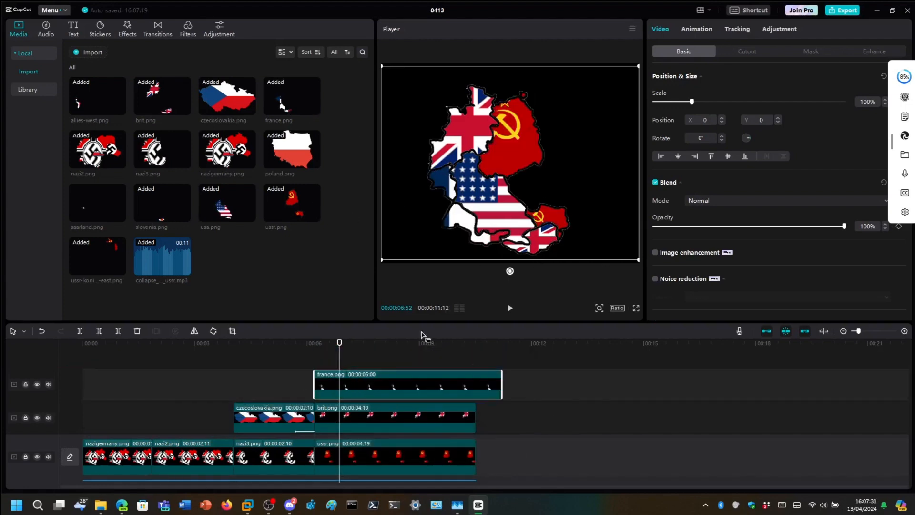
{"action": "left_click", "coordinate": [119, 215]}
{"action": "left_click_drag", "start_coordinate": [455, 444], "coordinate": [446, 361]}
Apply the Slide Right Out animation to the ussr.png clip on the main video track
{"action": "scroll", "coordinate": [522, 371], "scroll_direction": "down", "scroll_amount": 3}
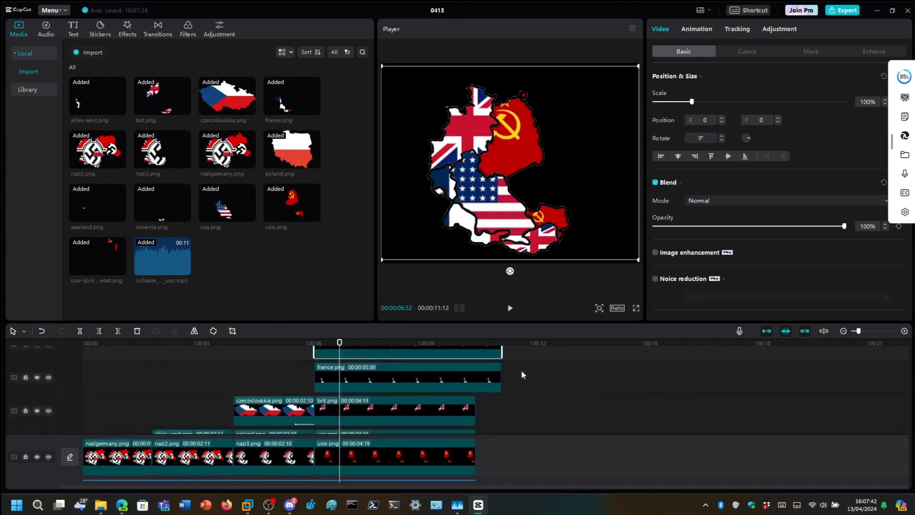
{"action": "scroll", "coordinate": [521, 369], "scroll_direction": "down", "scroll_amount": 4}
{"action": "left_click", "coordinate": [396, 461]}
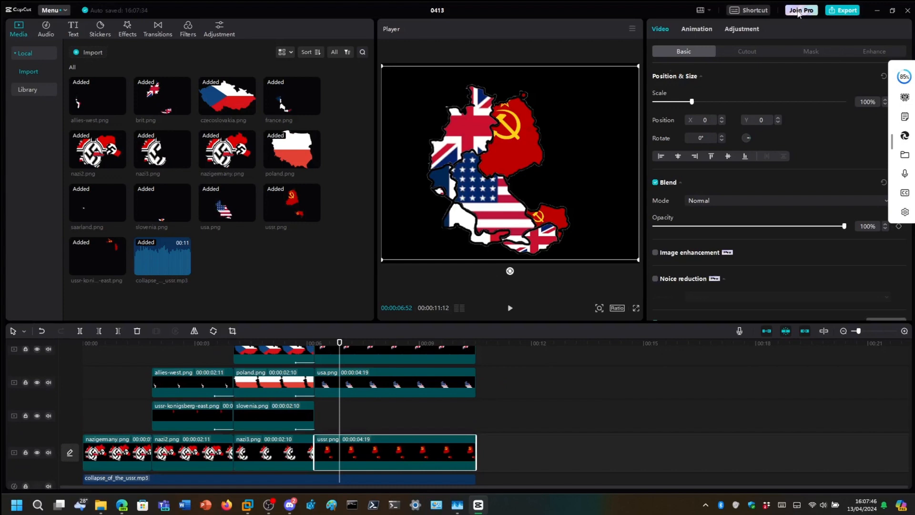
{"action": "left_click", "coordinate": [697, 29]}
{"action": "left_click", "coordinate": [779, 50]}
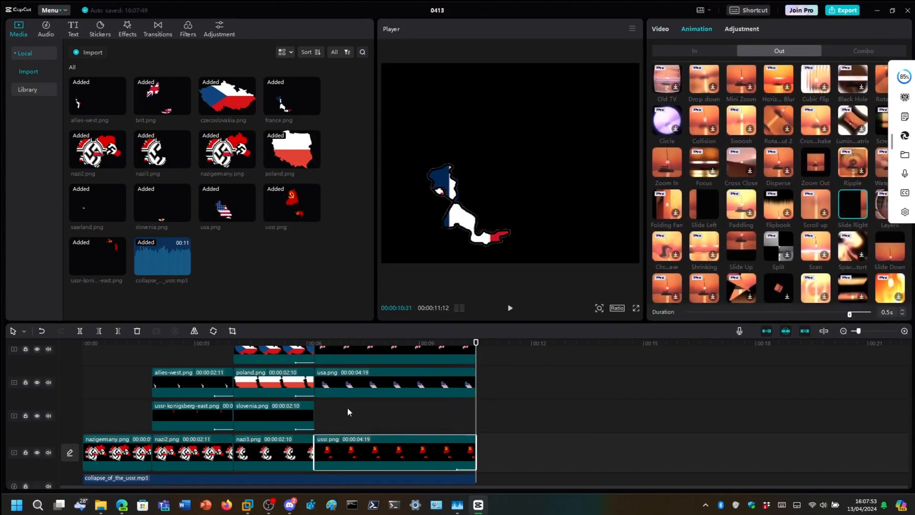
Move the overlay clips down so usa.png follows slovenia.png, brit.png follows poland.png and france.png follows czecoslovakia.png
{"action": "left_click", "coordinate": [360, 411]}
{"action": "scroll", "coordinate": [361, 413], "scroll_direction": "up", "scroll_amount": 3}
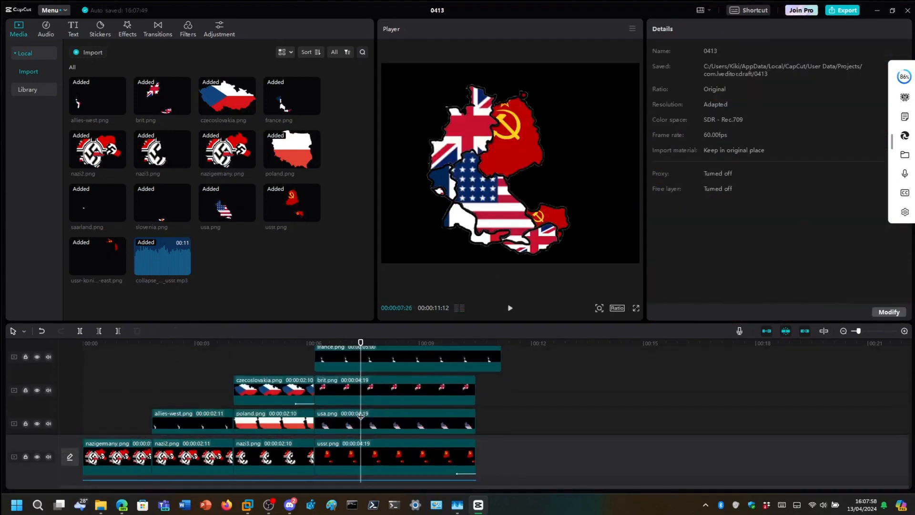
{"action": "scroll", "coordinate": [361, 415], "scroll_direction": "down", "scroll_amount": 5}
{"action": "left_click_drag", "start_coordinate": [418, 373], "coordinate": [424, 402]}
{"action": "scroll", "coordinate": [421, 378], "scroll_direction": "up", "scroll_amount": 2}
{"action": "scroll", "coordinate": [406, 364], "scroll_direction": "up", "scroll_amount": 3}
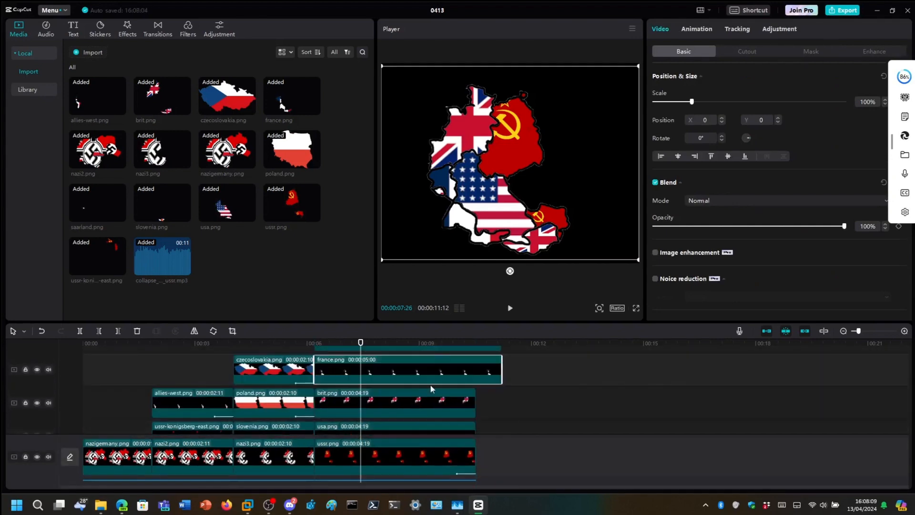
Play the timeline from near the beginning to check the layered maps against the end of the audio
{"action": "scroll", "coordinate": [430, 384], "scroll_direction": "down", "scroll_amount": 2}
{"action": "scroll", "coordinate": [430, 384], "scroll_direction": "up", "scroll_amount": 2}
{"action": "scroll", "coordinate": [429, 384], "scroll_direction": "down", "scroll_amount": 2}
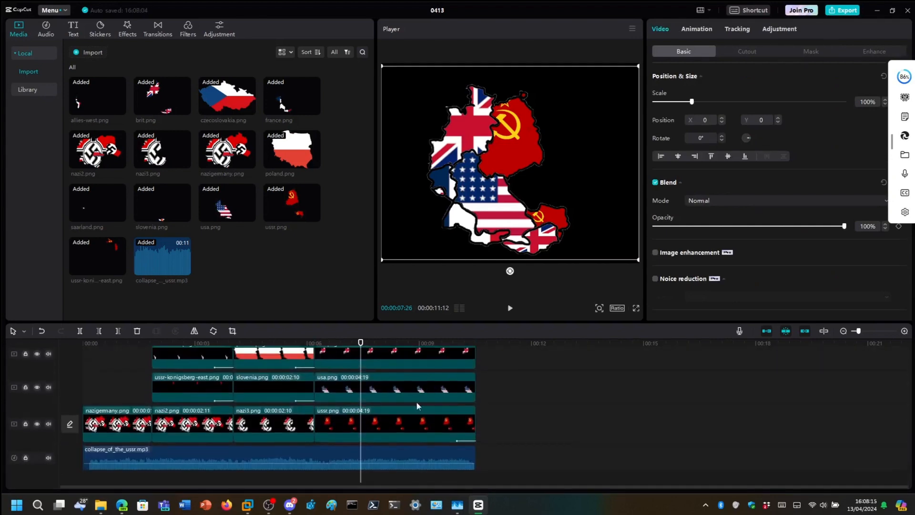
{"action": "left_click", "coordinate": [123, 368]}
{"action": "key", "text": "space"}
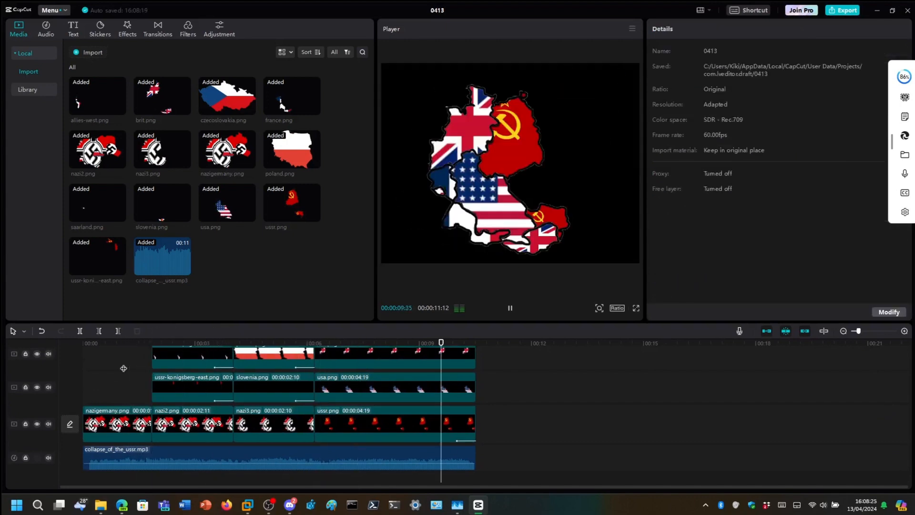
{"action": "scroll", "coordinate": [393, 387], "scroll_direction": "down", "scroll_amount": 1}
Trim the ends of the france.png and saarland.png clips to a duration of 00:00:04:19, matching the ussr.png clip
{"action": "left_click", "coordinate": [394, 386]}
{"action": "scroll", "coordinate": [394, 386], "scroll_direction": "up", "scroll_amount": 3}
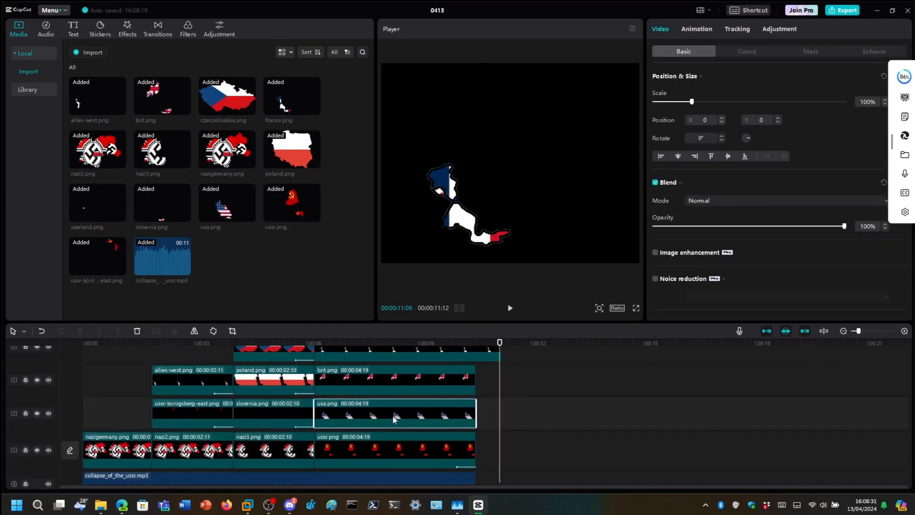
{"action": "scroll", "coordinate": [490, 418], "scroll_direction": "up", "scroll_amount": 3}
{"action": "scroll", "coordinate": [479, 373], "scroll_direction": "up", "scroll_amount": 3}
{"action": "left_click", "coordinate": [493, 381]}
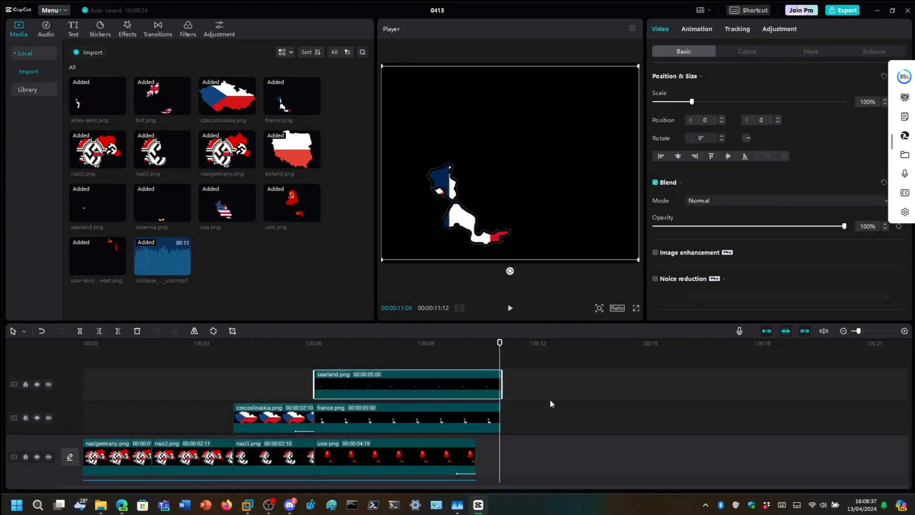
{"action": "scroll", "coordinate": [550, 400], "scroll_direction": "down", "scroll_amount": 1}
{"action": "left_click", "coordinate": [495, 408]}
{"action": "left_click_drag", "start_coordinate": [501, 409], "coordinate": [476, 408]}
{"action": "left_click", "coordinate": [495, 378]}
{"action": "left_click_drag", "start_coordinate": [502, 377], "coordinate": [475, 377]}
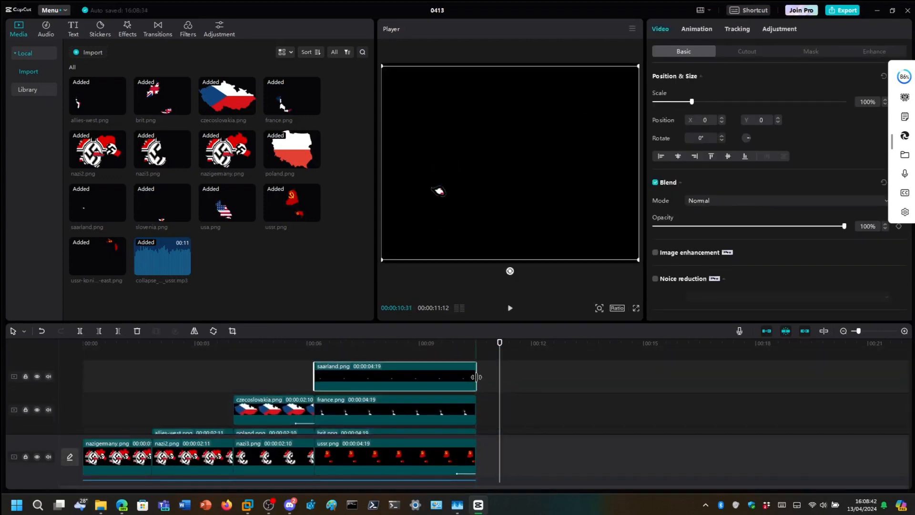
Apply the Slide Left Out animation to the usa.png clip
{"action": "scroll", "coordinate": [475, 379], "scroll_direction": "down", "scroll_amount": 3}
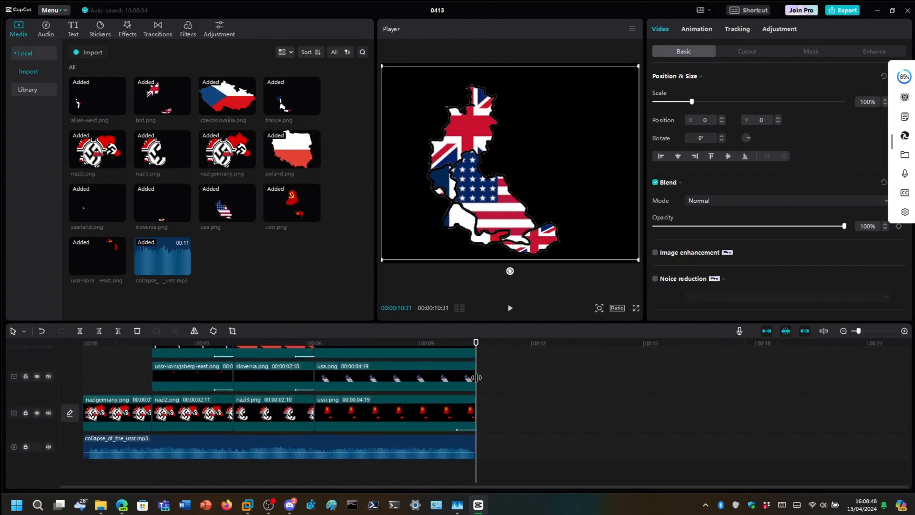
{"action": "scroll", "coordinate": [493, 394], "scroll_direction": "up", "scroll_amount": 1}
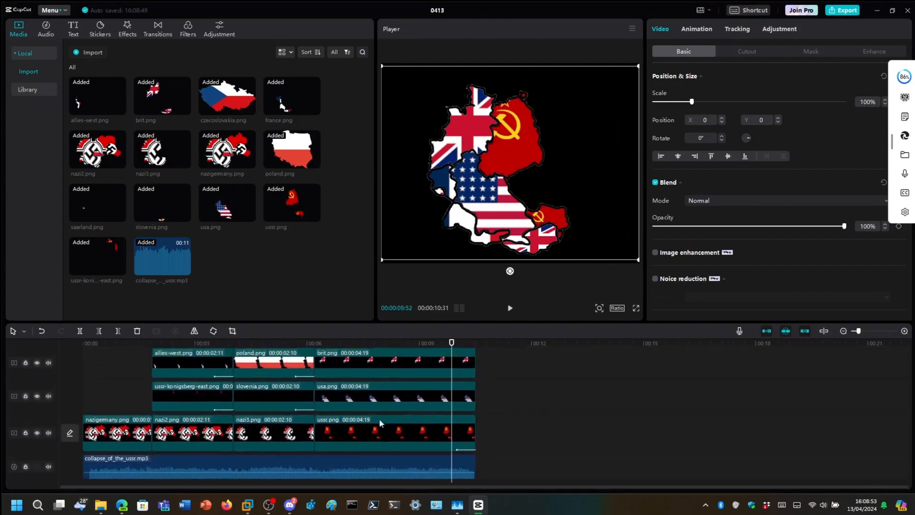
{"action": "left_click", "coordinate": [374, 422]}
{"action": "left_click", "coordinate": [387, 402]}
{"action": "left_click", "coordinate": [697, 28]}
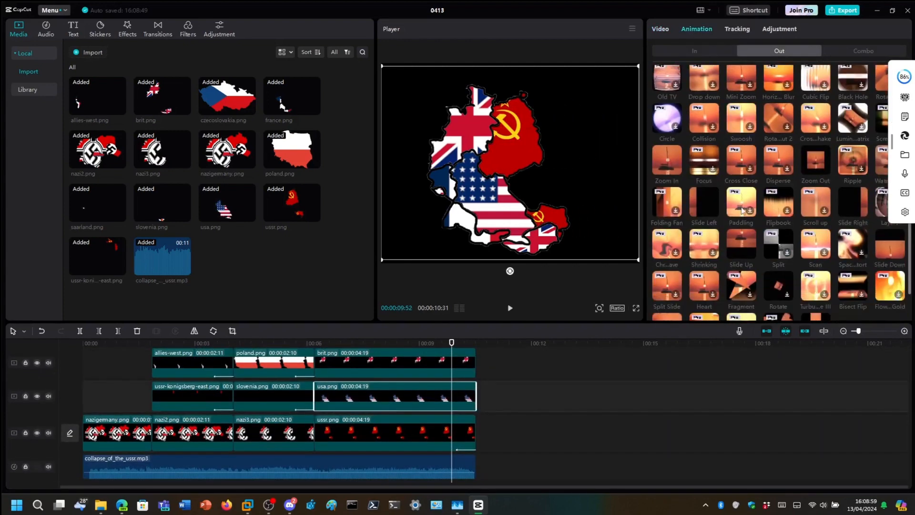
{"action": "scroll", "coordinate": [741, 210], "scroll_direction": "down", "scroll_amount": 1}
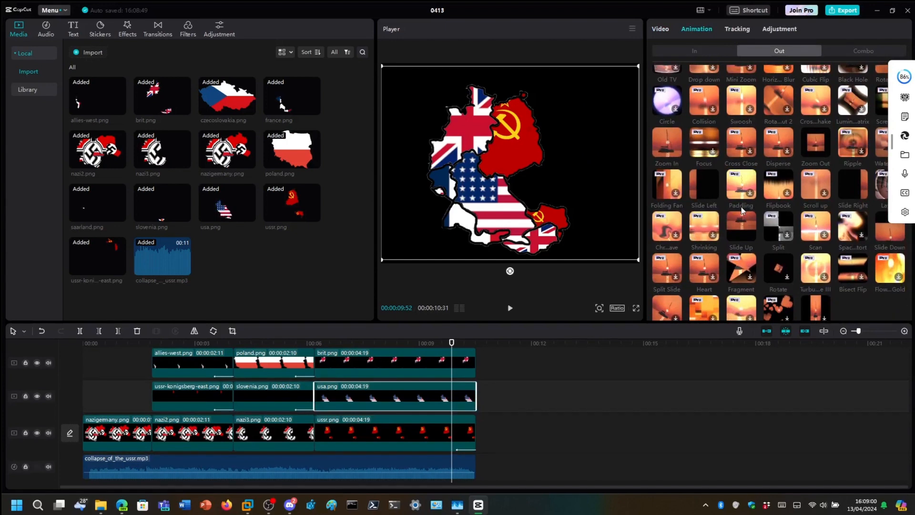
{"action": "left_click", "coordinate": [703, 185]}
Apply the Slide Left Out animation to the brit.png, france.png and saarland.png clips
{"action": "left_click", "coordinate": [402, 365]}
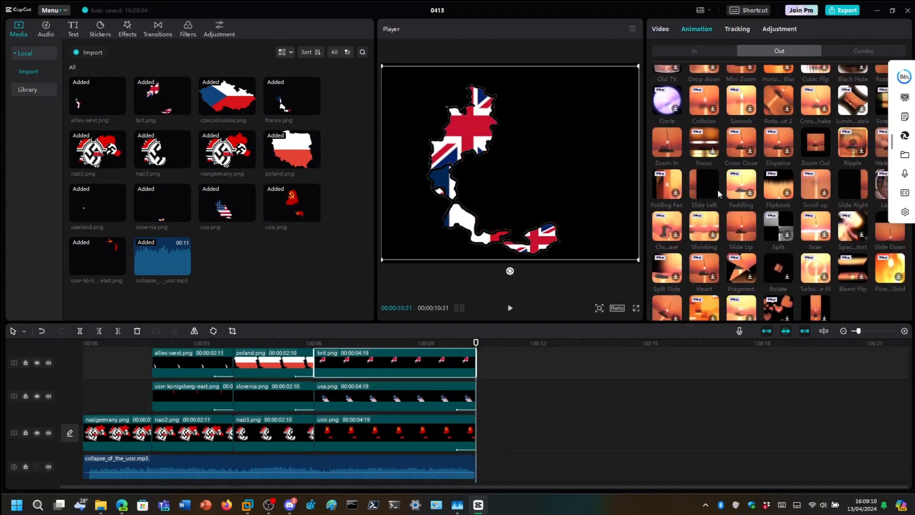
{"action": "left_click", "coordinate": [704, 185]}
{"action": "scroll", "coordinate": [487, 378], "scroll_direction": "up", "scroll_amount": 2}
{"action": "left_click", "coordinate": [425, 379]}
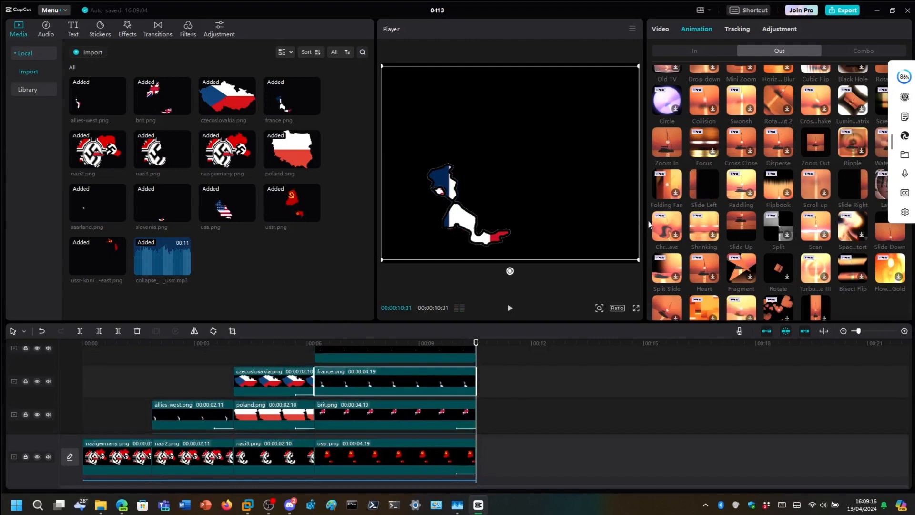
{"action": "left_click", "coordinate": [702, 189]}
{"action": "scroll", "coordinate": [547, 396], "scroll_direction": "up", "scroll_amount": 2}
{"action": "left_click", "coordinate": [446, 385]}
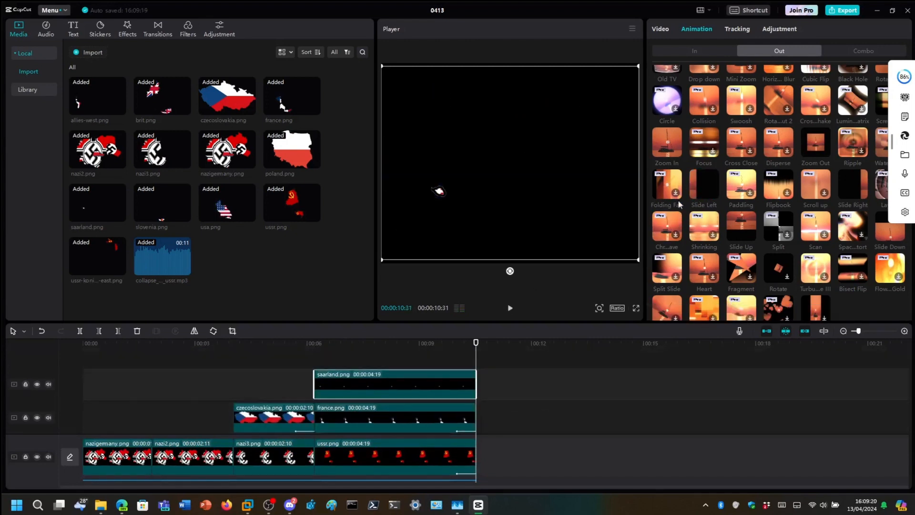
{"action": "left_click", "coordinate": [703, 184]}
Step the playhead back frame by frame from the end to review the closing slide-out animations
{"action": "key", "text": "Left"}
{"action": "key", "text": "Left"}
{"action": "key", "text": "Left"}
{"action": "key", "text": "Left"}
{"action": "key", "text": "Left"}
{"action": "key", "text": "Left"}
{"action": "key", "text": "Left"}
{"action": "key", "text": "Left"}
{"action": "key", "text": "Left"}
{"action": "key", "text": "Left"}
{"action": "key", "text": "Left"}
{"action": "key", "text": "Left"}
{"action": "key", "text": "Left"}
{"action": "key", "text": "Left"}
{"action": "key", "text": "Left"}
{"action": "key", "text": "Left"}
{"action": "key", "text": "Left"}
{"action": "key", "text": "Left"}
{"action": "key", "text": "Left"}
{"action": "key", "text": "Left"}
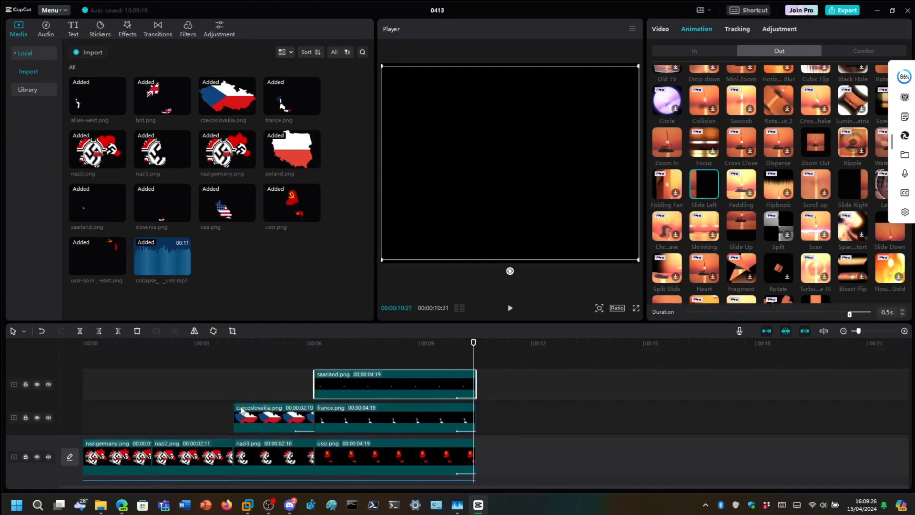
{"action": "key", "text": "Left"}
{"action": "key", "text": "Left"}
{"action": "key", "text": "Left"}
{"action": "key", "text": "Left"}
{"action": "key", "text": "Left"}
{"action": "key", "text": "Left"}
{"action": "key", "text": "Left"}
{"action": "key", "text": "Left"}
{"action": "key", "text": "Left"}
{"action": "key", "text": "Left"}
{"action": "key", "text": "Left"}
{"action": "key", "text": "Left"}
{"action": "key", "text": "Left"}
{"action": "key", "text": "Left"}
{"action": "key", "text": "Left"}
{"action": "key", "text": "Left"}
{"action": "key", "text": "Left"}
{"action": "key", "text": "Left"}
{"action": "key", "text": "Left"}
{"action": "key", "text": "Left"}
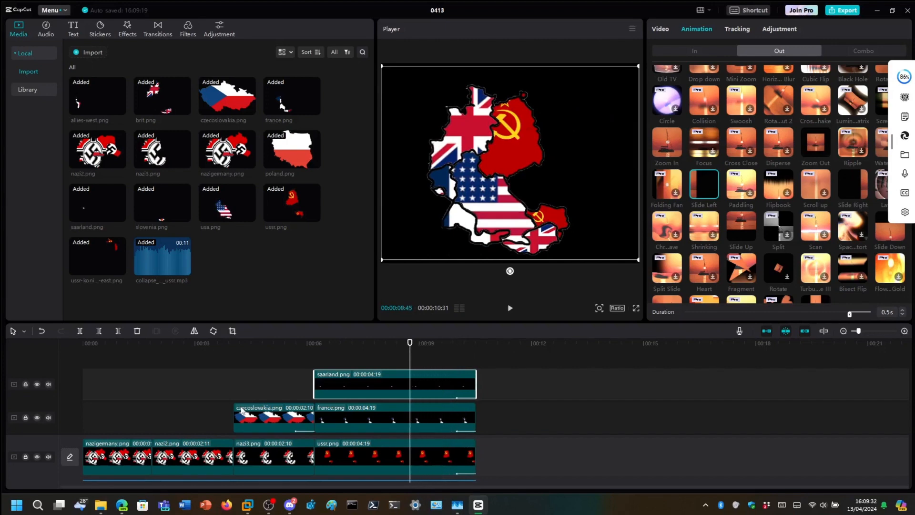
Try the Slide Up Out animation on the brit.png clip and set it back to Slide Left
{"action": "scroll", "coordinate": [499, 450], "scroll_direction": "down", "scroll_amount": 1}
{"action": "left_click", "coordinate": [459, 426]}
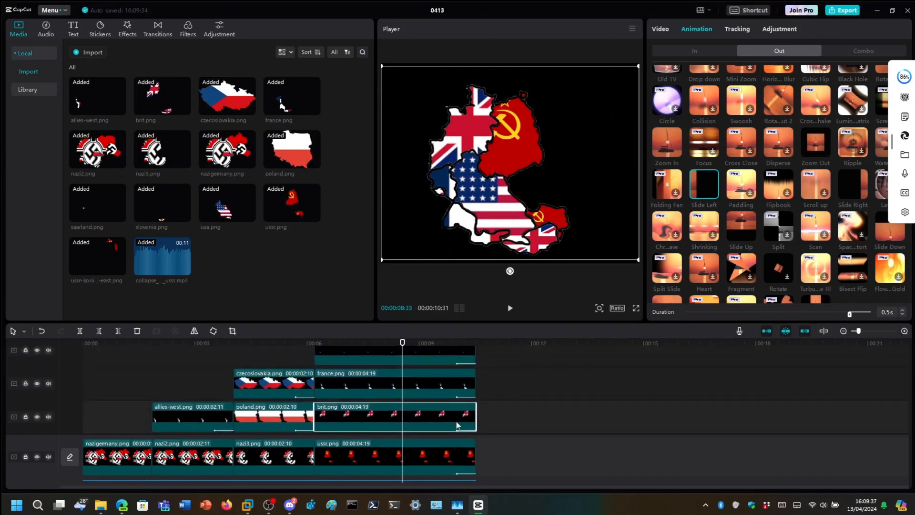
{"action": "scroll", "coordinate": [756, 185], "scroll_direction": "down", "scroll_amount": 1}
{"action": "left_click", "coordinate": [755, 186]}
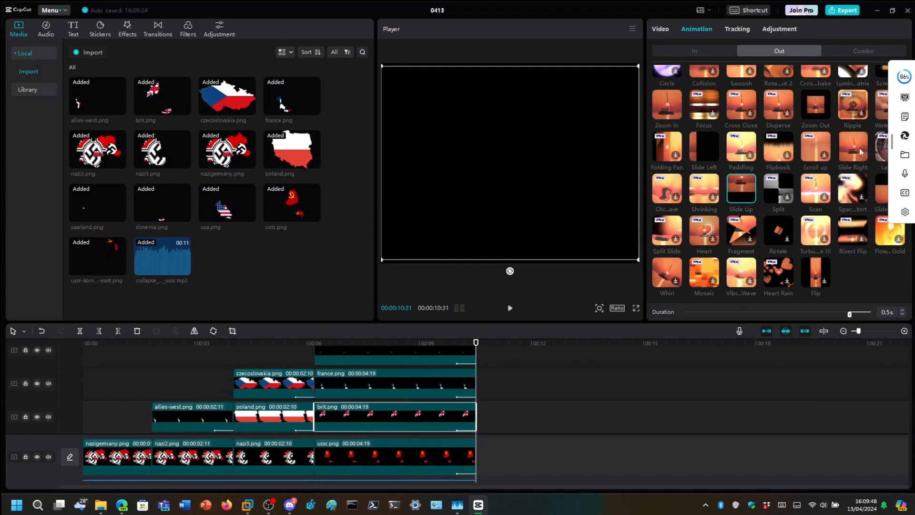
{"action": "left_click", "coordinate": [704, 148]}
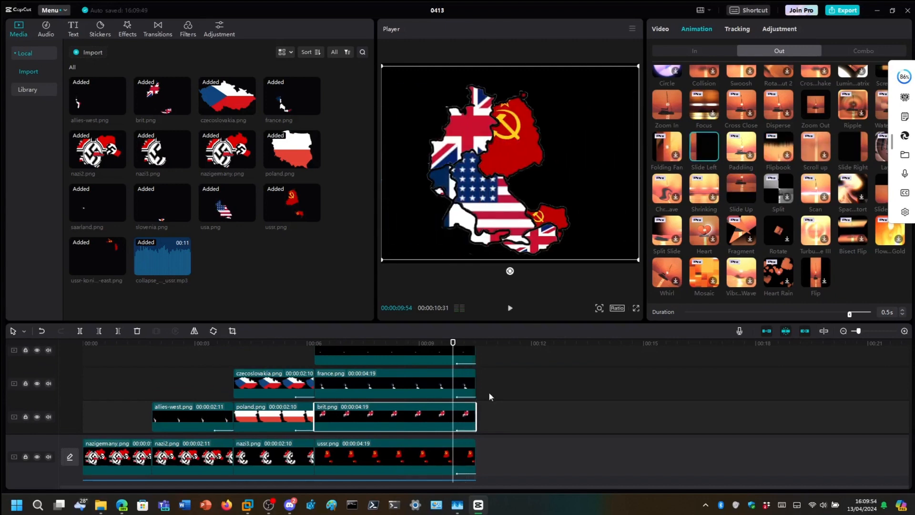
Return the playhead to 00:00:00:00 and play the whole edit to review it with the audio
{"action": "left_click", "coordinate": [98, 383]}
{"action": "left_click_drag", "start_coordinate": [98, 383], "coordinate": [83, 383]}
{"action": "scroll", "coordinate": [274, 387], "scroll_direction": "down", "scroll_amount": 2}
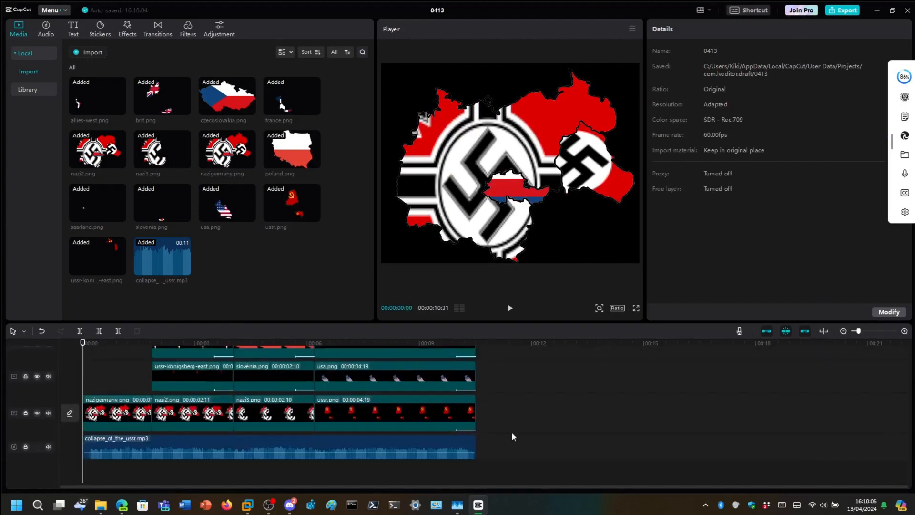
{"action": "key", "text": "space"}
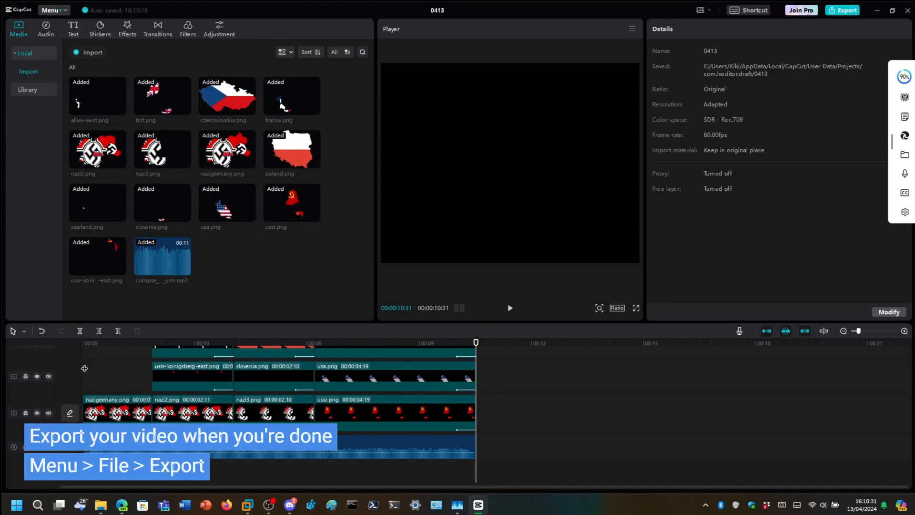
Open the export settings, title the video collapse_of_nazi, look at the destination folder, and cancel the export
{"action": "left_click", "coordinate": [53, 10]}
{"action": "mouse_move", "coordinate": [49, 24]}
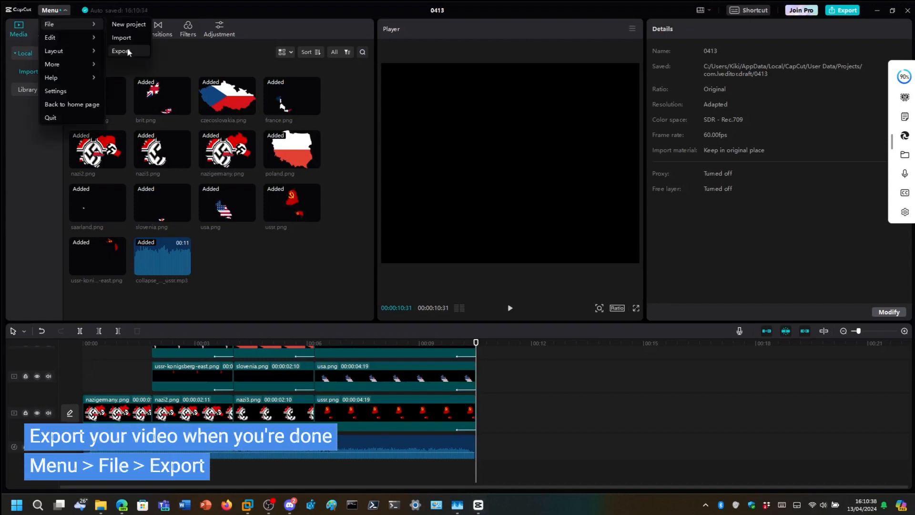
{"action": "left_click", "coordinate": [123, 51]}
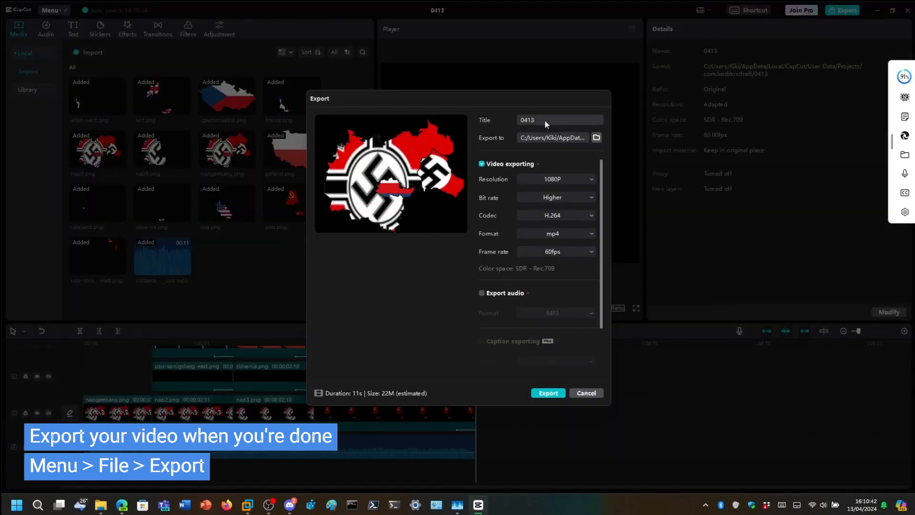
{"action": "double_click", "coordinate": [544, 121]}
{"action": "type", "text": "collapse_of_"}
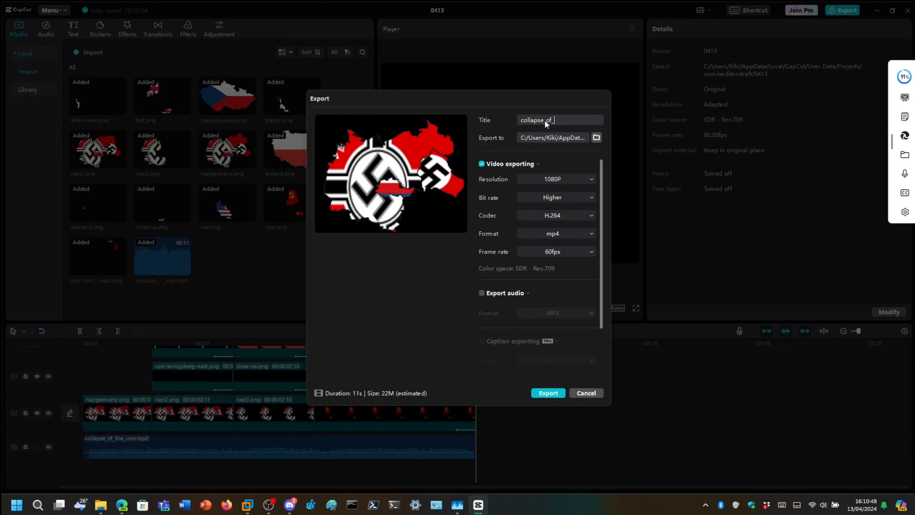
{"action": "type", "text": "the_"}
{"action": "type", "text": "nazi"}
{"action": "left_click", "coordinate": [596, 140]}
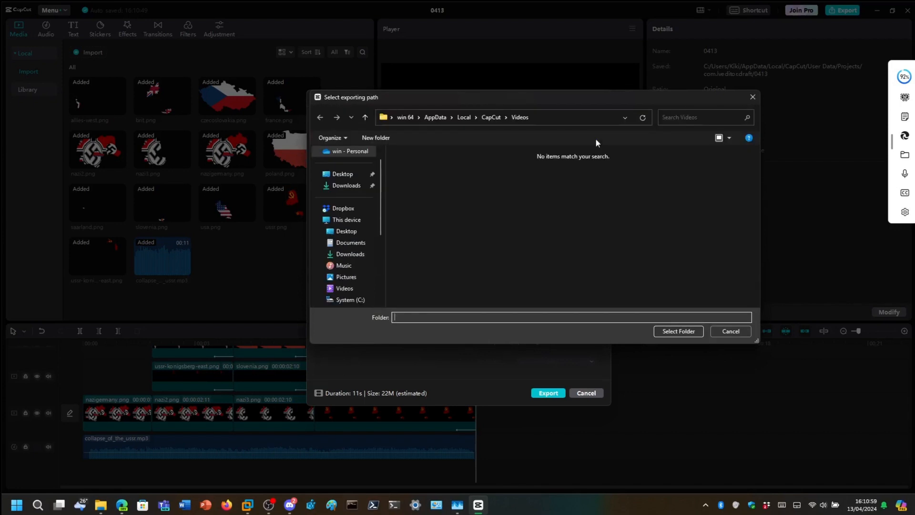
{"action": "left_click", "coordinate": [731, 330]}
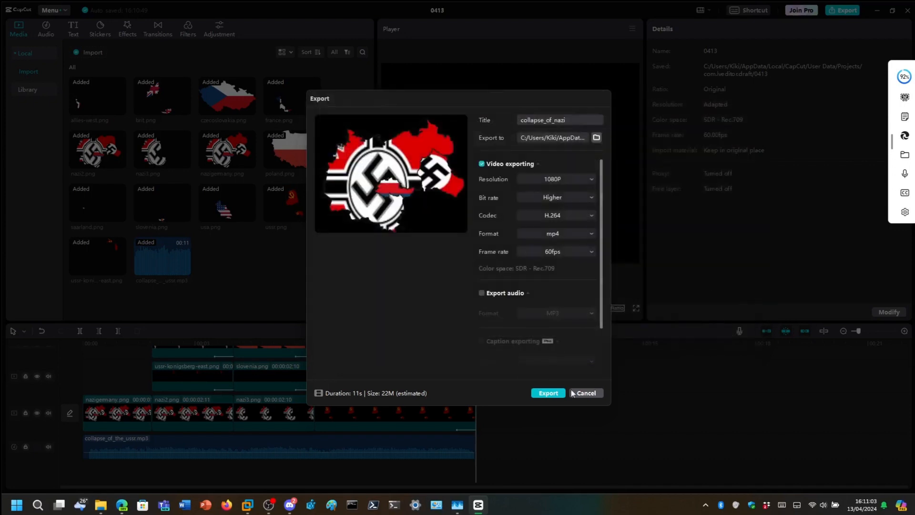
{"action": "left_click", "coordinate": [586, 393]}
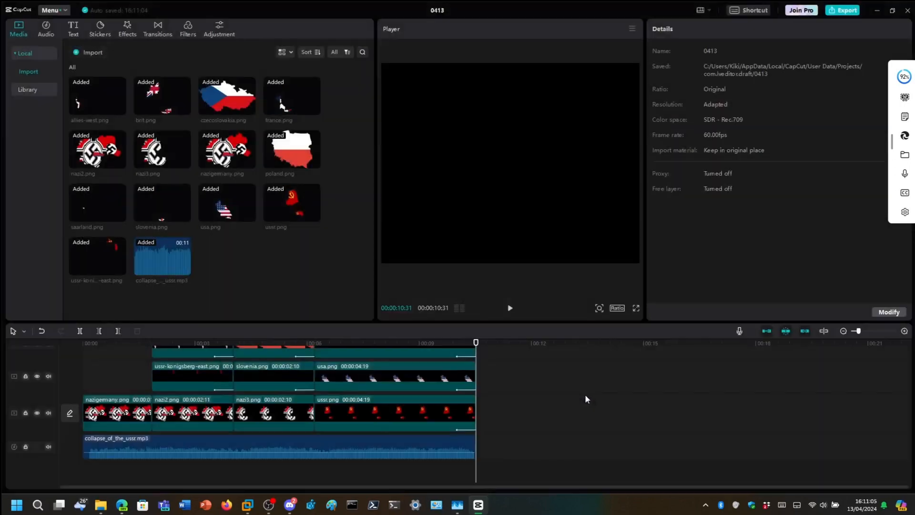
Open the export settings again and choose the Videos folder on this device as the export destination
{"action": "left_click", "coordinate": [436, 448]}
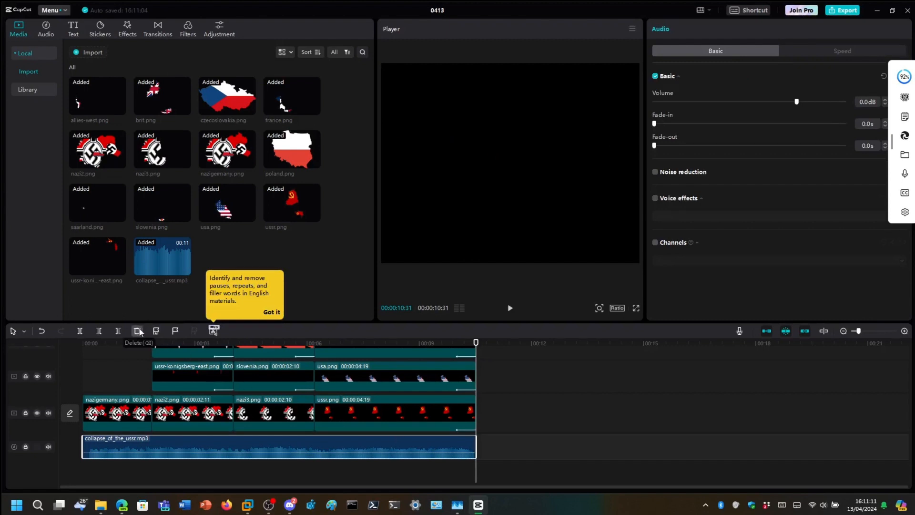
{"action": "left_click", "coordinate": [62, 11]}
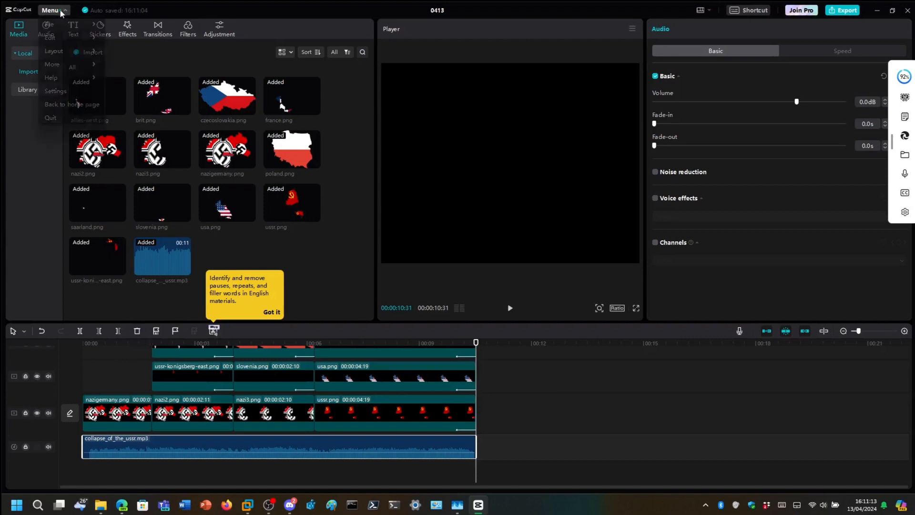
{"action": "mouse_move", "coordinate": [70, 29]}
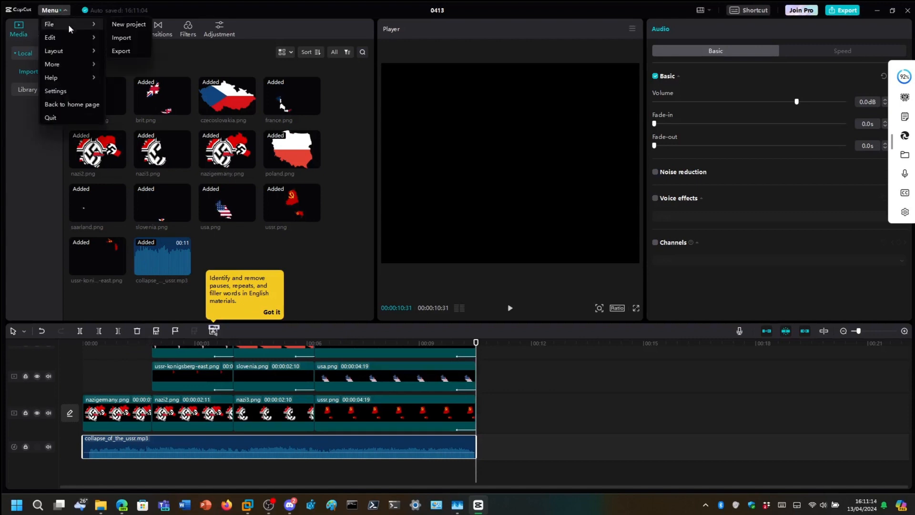
{"action": "left_click", "coordinate": [137, 48]}
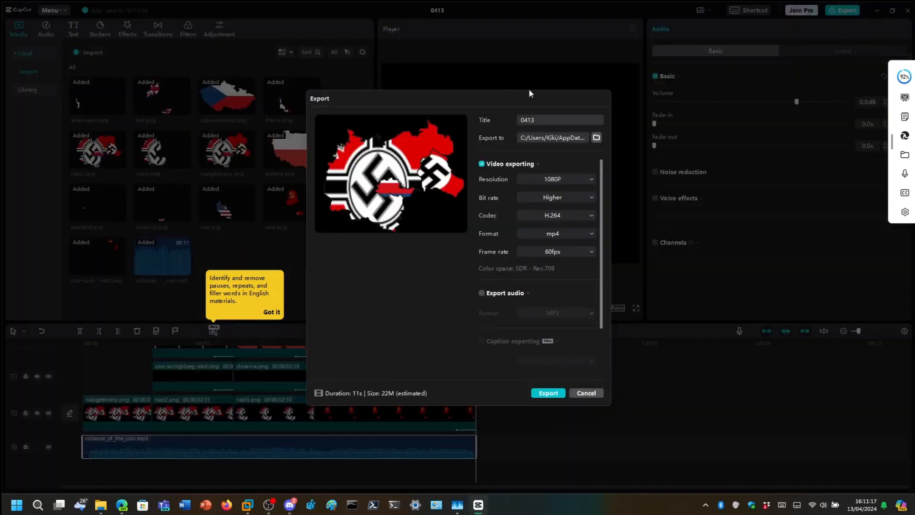
{"action": "left_click", "coordinate": [596, 137]}
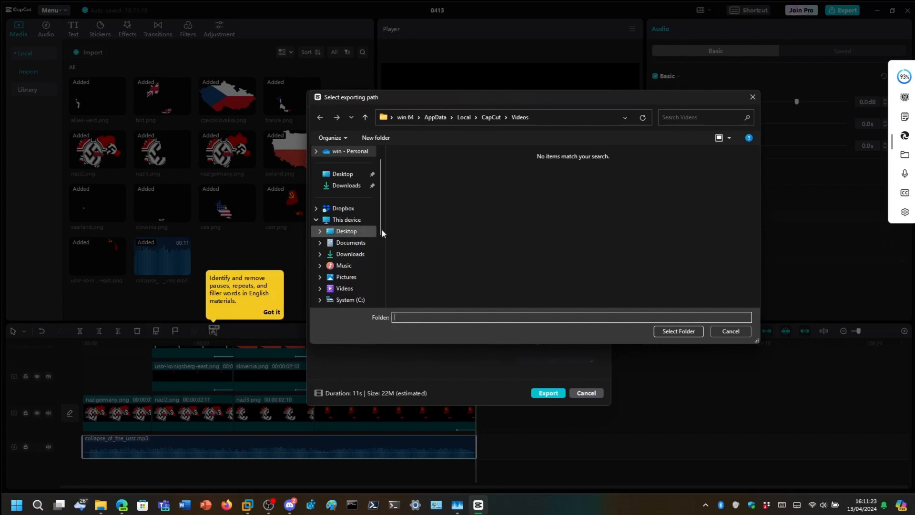
{"action": "left_click", "coordinate": [348, 287]}
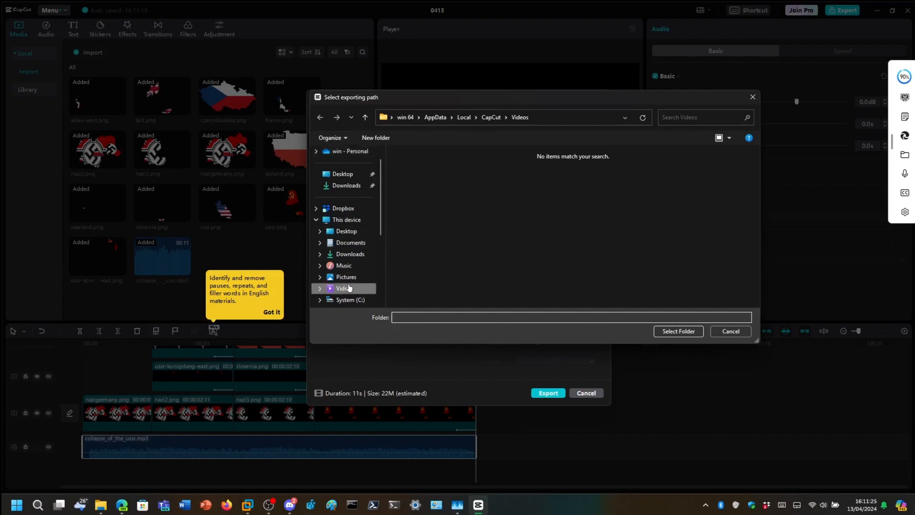
{"action": "left_click", "coordinate": [453, 317]}
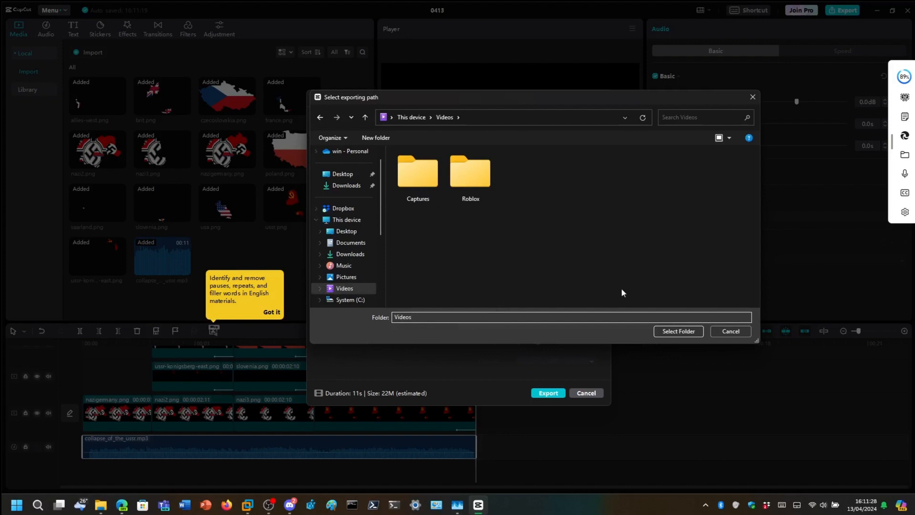
{"action": "left_click", "coordinate": [678, 332]}
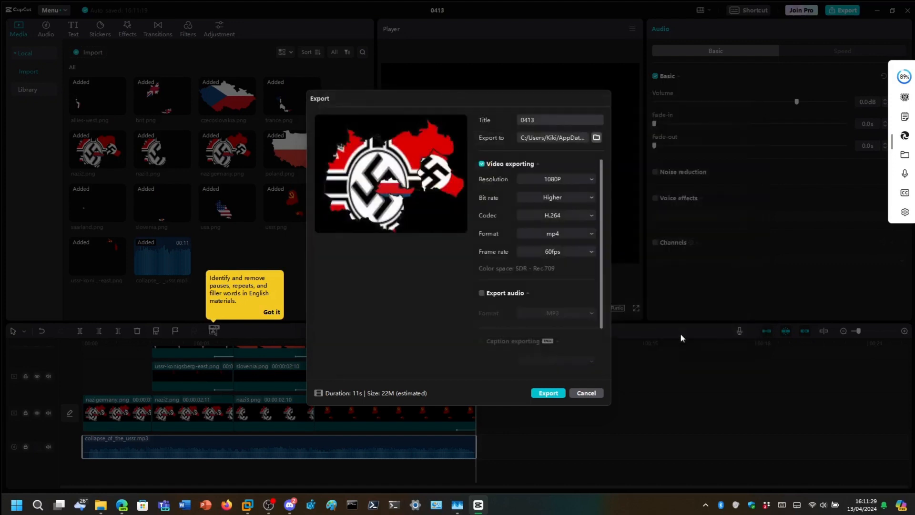
Title the exported video collapse_of_nazi and set its resolution to 4K
{"action": "left_click", "coordinate": [550, 122]}
{"action": "type", "text": "collapse_of_nazi"}
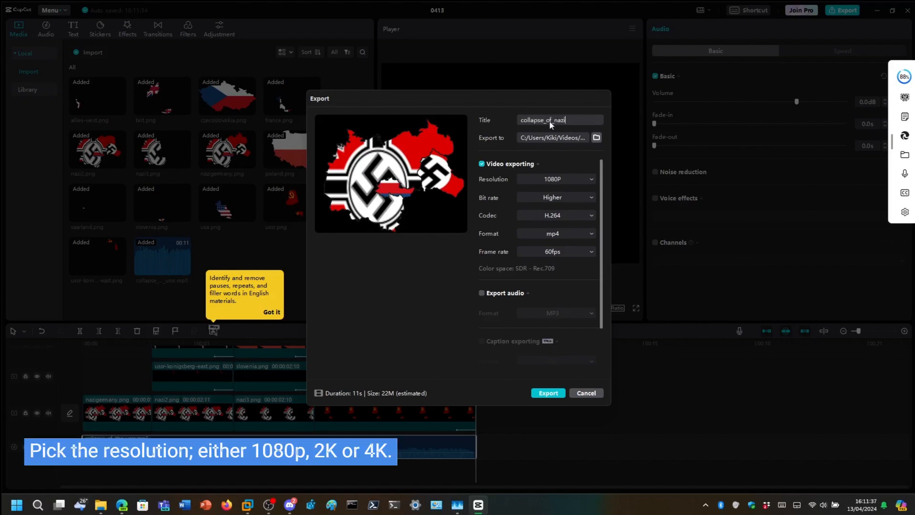
{"action": "left_click", "coordinate": [558, 182]}
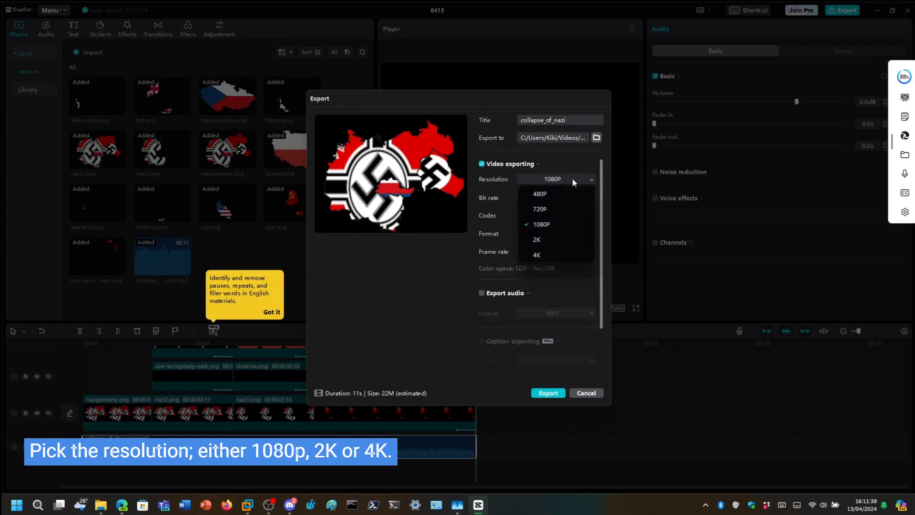
{"action": "left_click", "coordinate": [549, 258]}
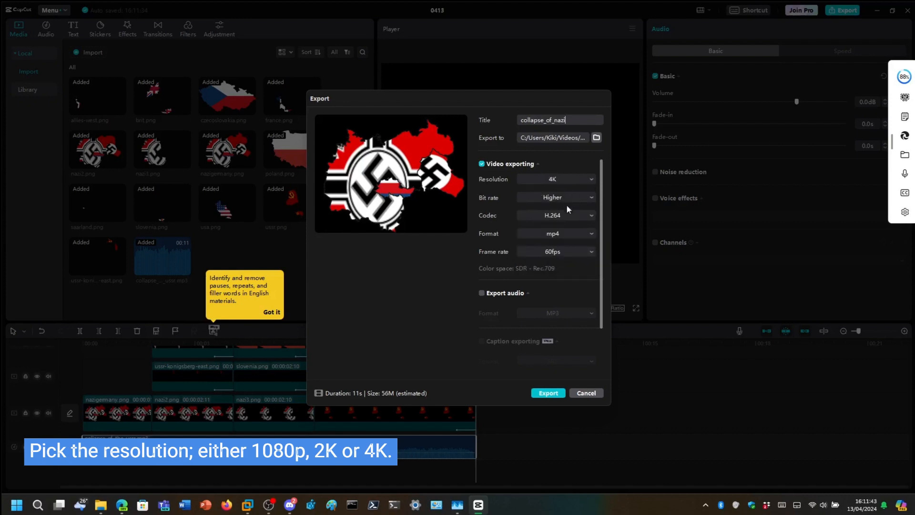
Keep the frame rate at 60fps, with the copyright check switched on, and start the video export
{"action": "scroll", "coordinate": [556, 262], "scroll_direction": "down", "scroll_amount": 1}
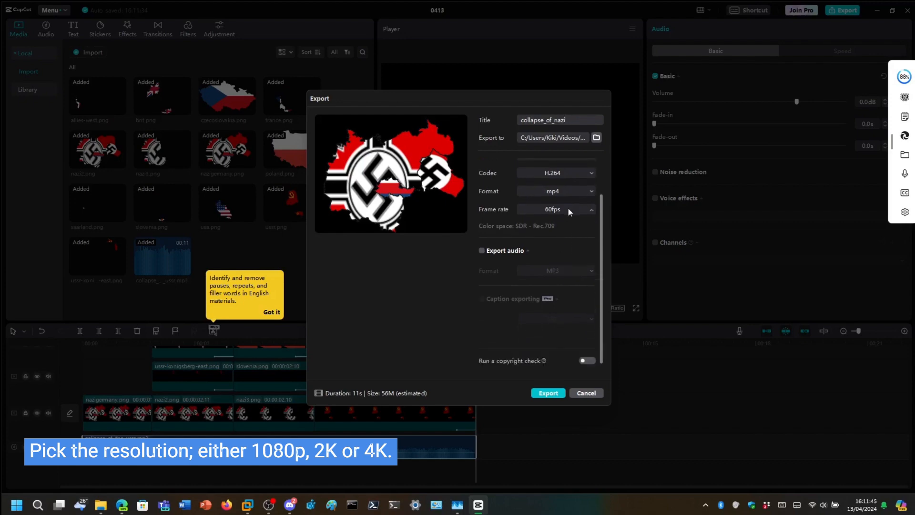
{"action": "left_click", "coordinate": [567, 208]}
{"action": "left_click", "coordinate": [441, 276]}
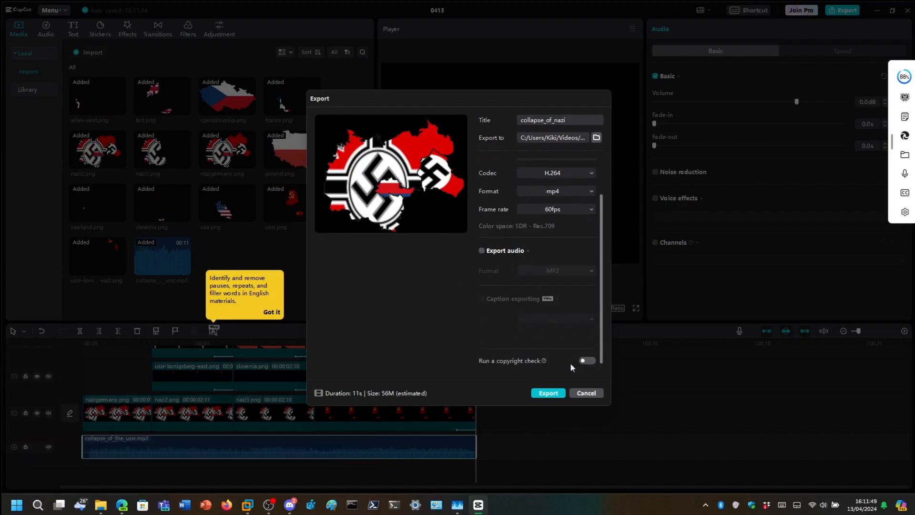
{"action": "left_click", "coordinate": [586, 361]}
{"action": "left_click", "coordinate": [548, 393]}
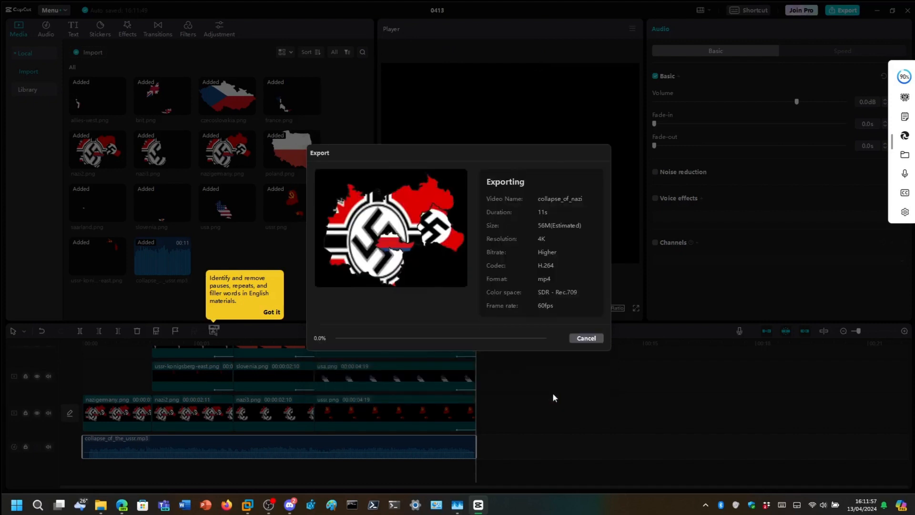